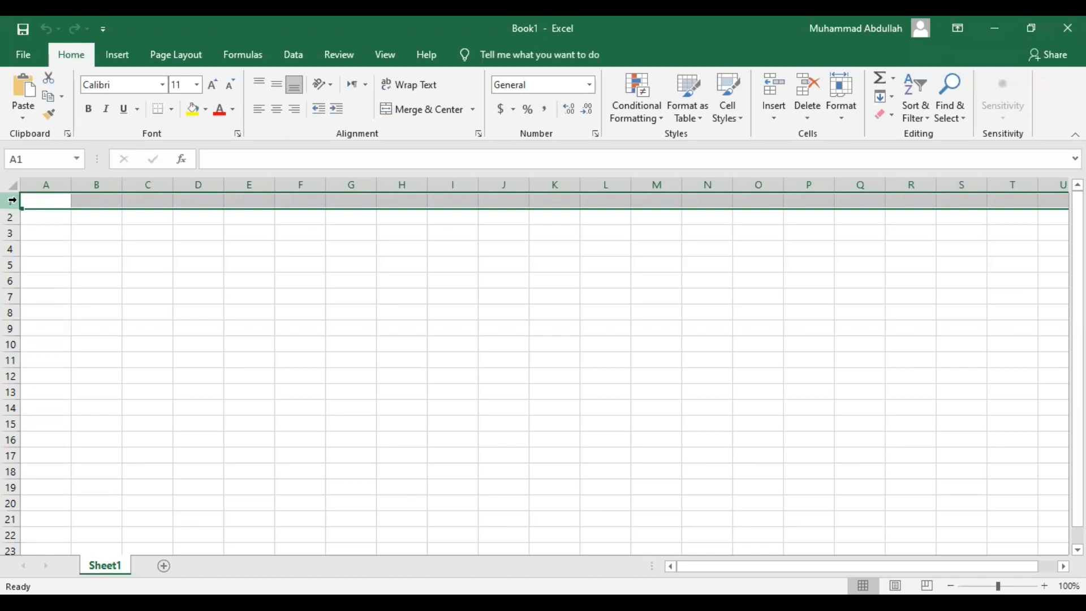
# Select the whole of column A, then select cell C4 and clear its contents
pyautogui.click(44, 183)
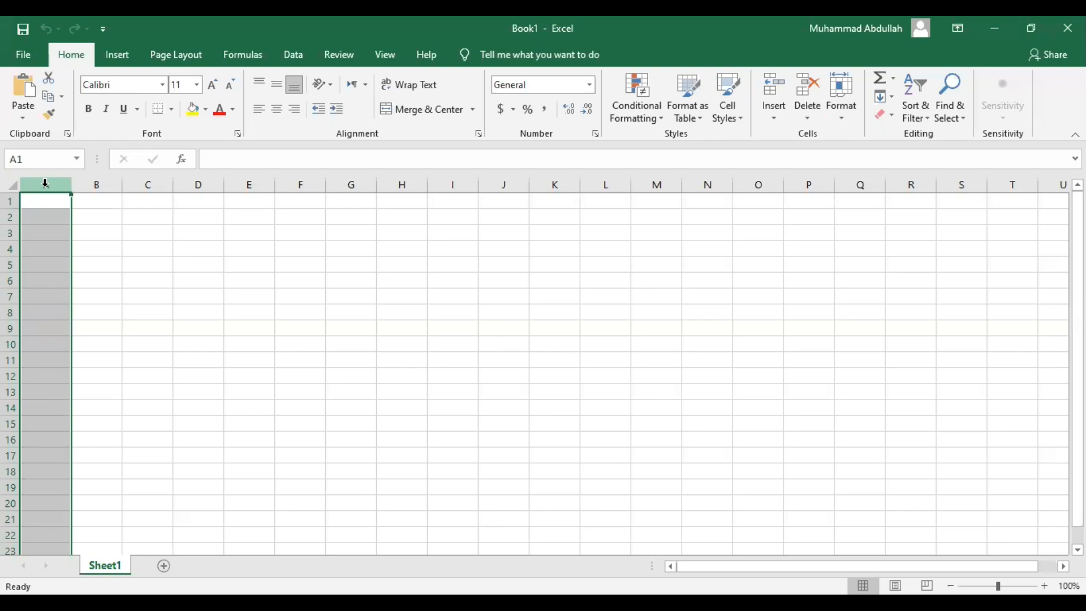
pyautogui.click(157, 247)
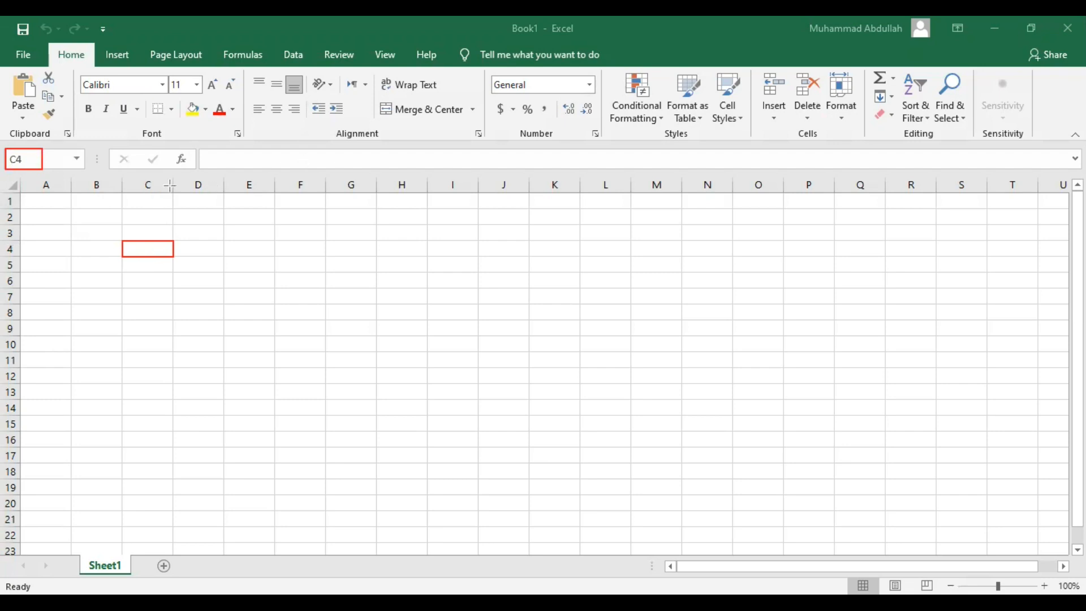
pyautogui.moveTo(172, 253)
pyautogui.mouseDown()
pyautogui.moveTo(182, 285)
pyautogui.moveTo(195, 277)
pyautogui.moveTo(174, 255)
pyautogui.mouseUp()
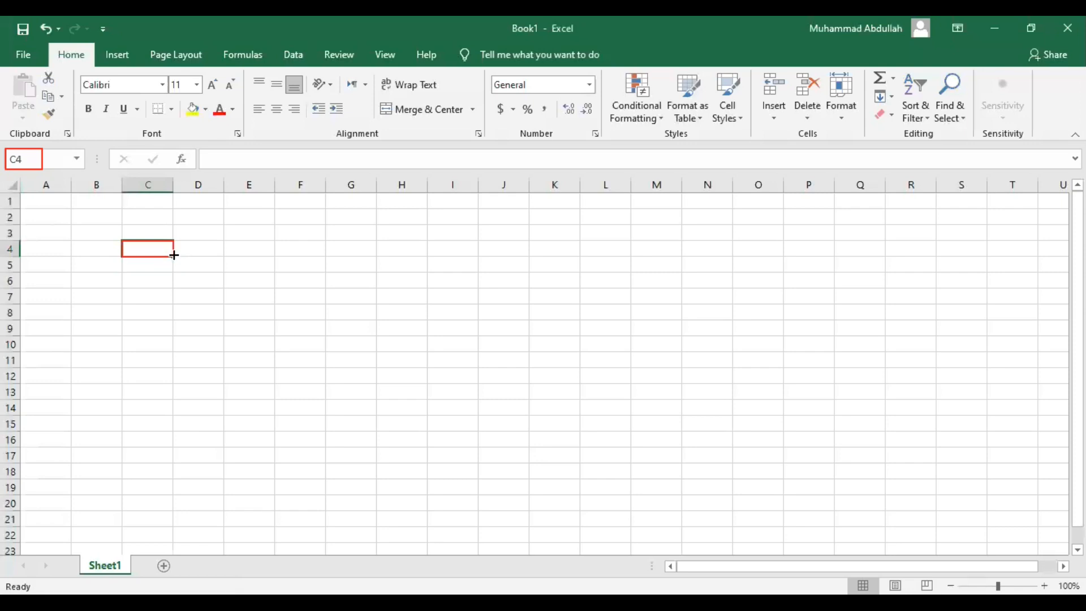
pyautogui.click(297, 134)
pyautogui.click(148, 243)
pyautogui.press('Delete')
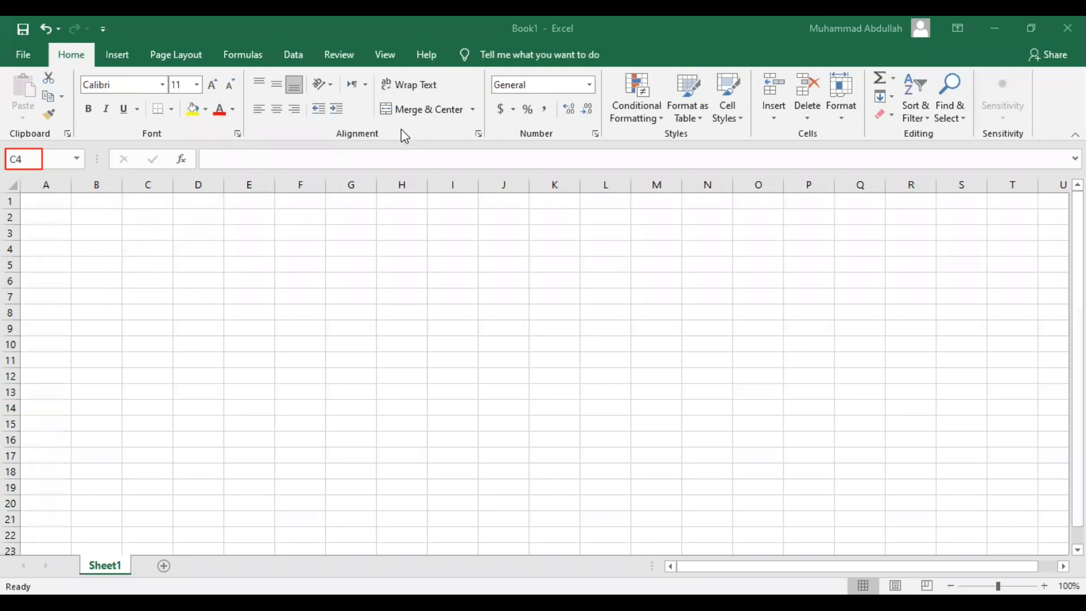
# Select individual cells around the sheet, including H6, C7 and M9, to examine their addresses in the Name Box
pyautogui.click(170, 268)
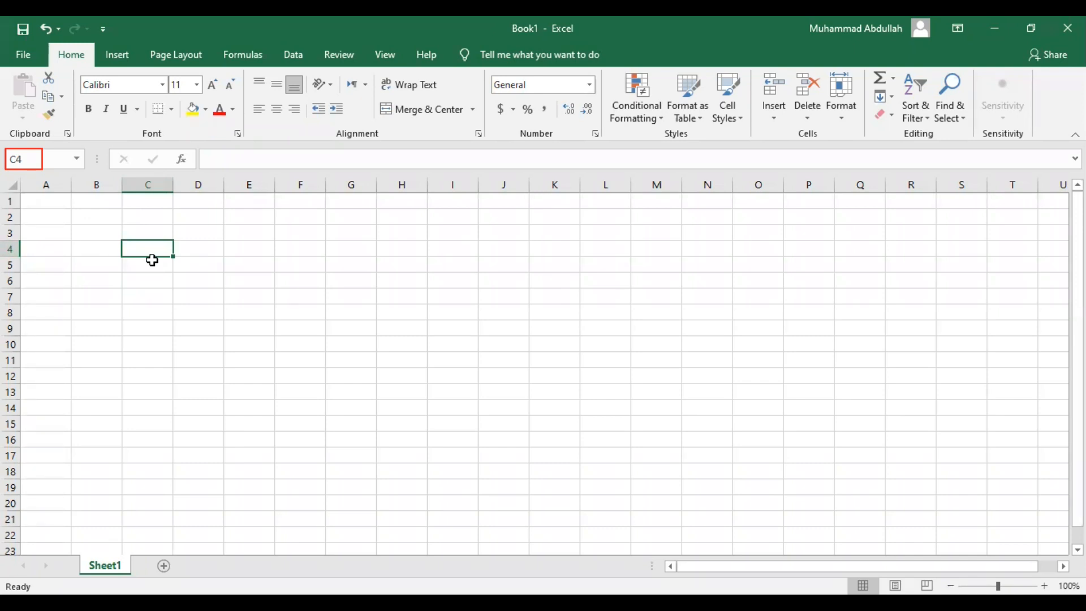
pyautogui.click(282, 269)
pyautogui.click(390, 281)
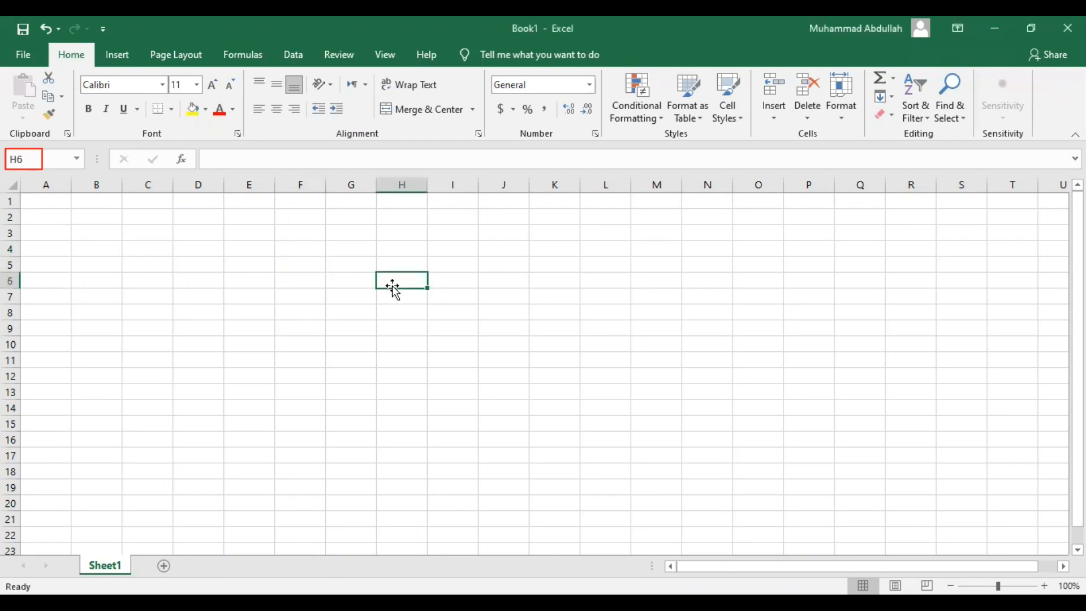
pyautogui.click(353, 374)
pyautogui.click(201, 395)
pyautogui.click(129, 299)
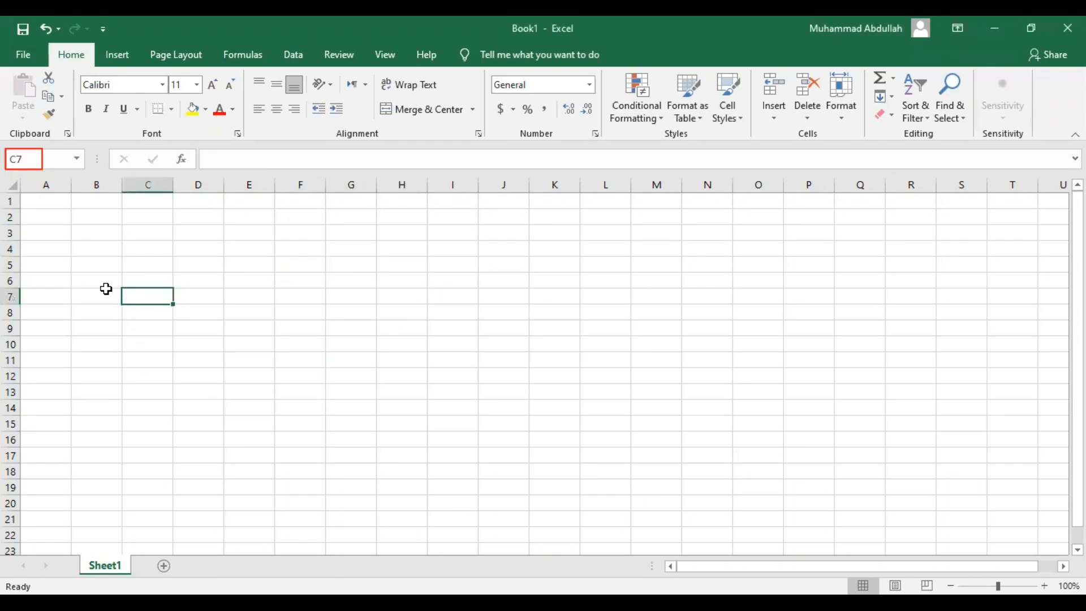
pyautogui.click(201, 247)
pyautogui.click(483, 226)
pyautogui.click(655, 327)
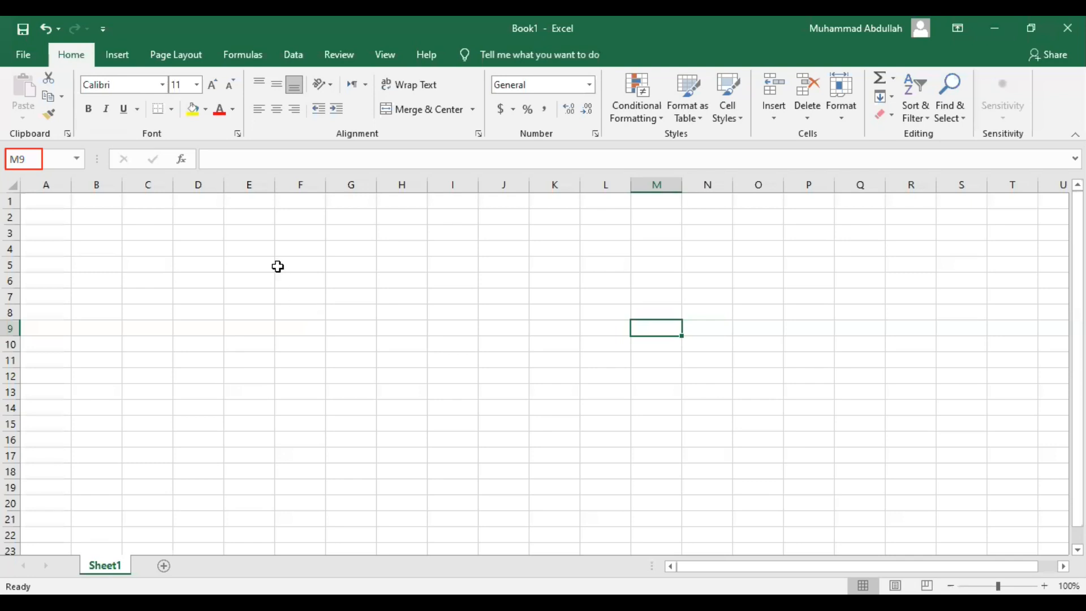
# Select column E and enter 798 in cell E1 and 97879 in cell E2
pyautogui.click(255, 184)
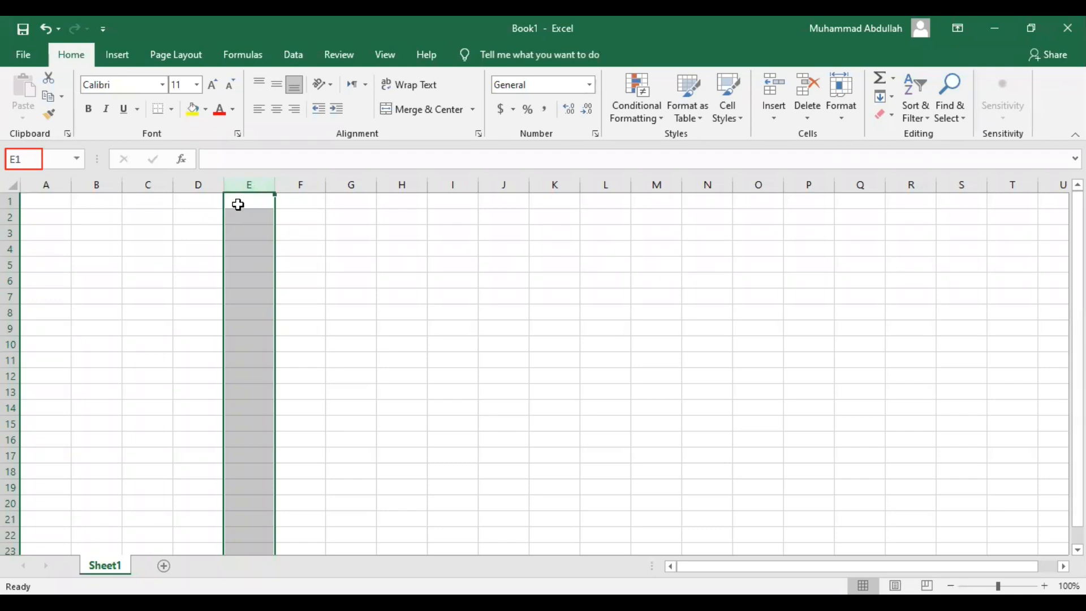
pyautogui.write('798')
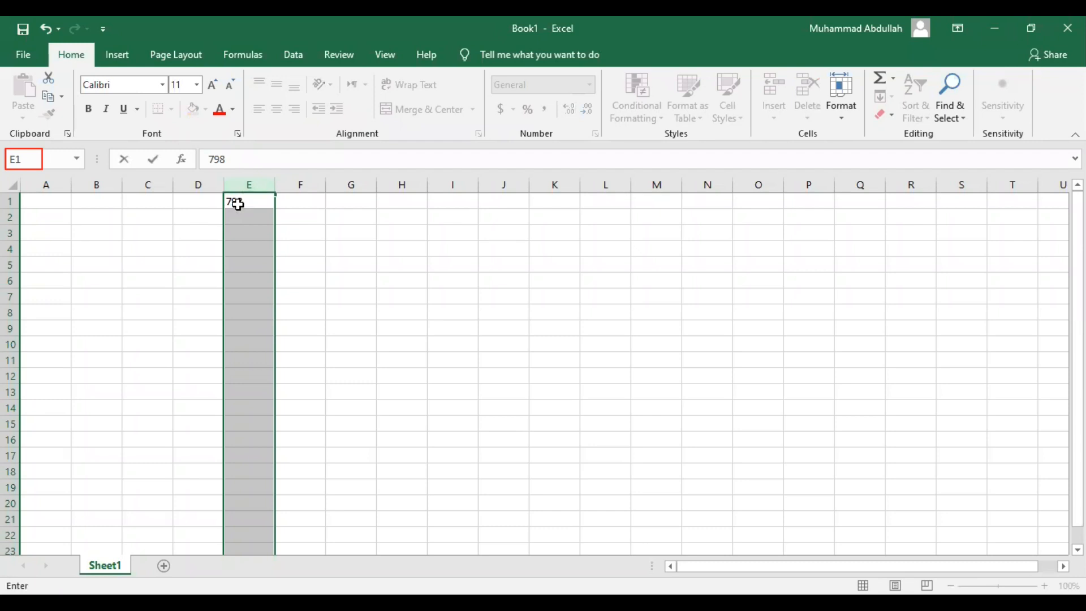
pyautogui.press('Return')
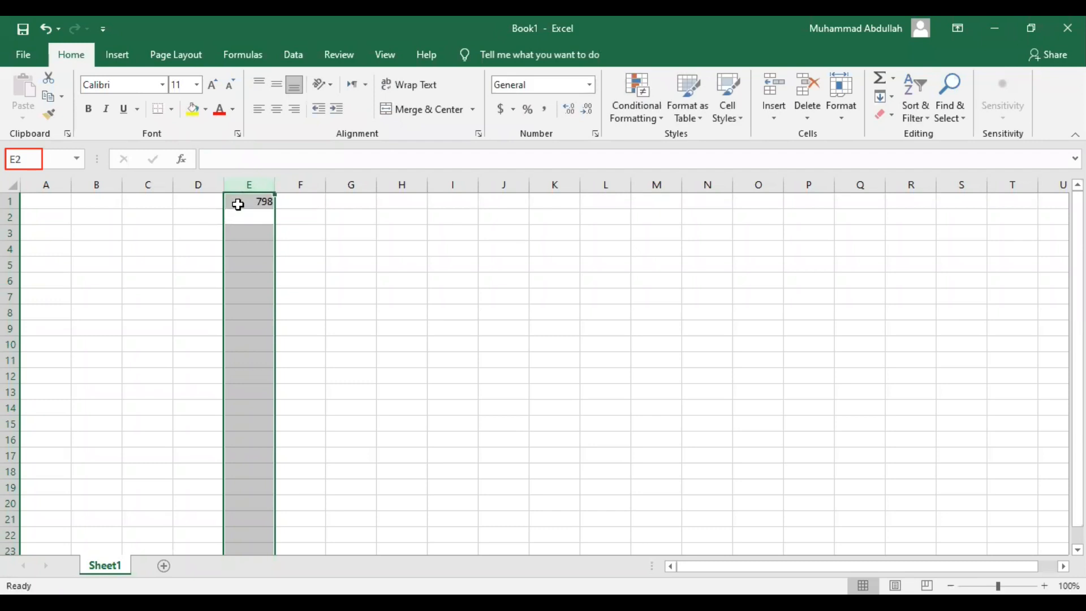
pyautogui.write('97879')
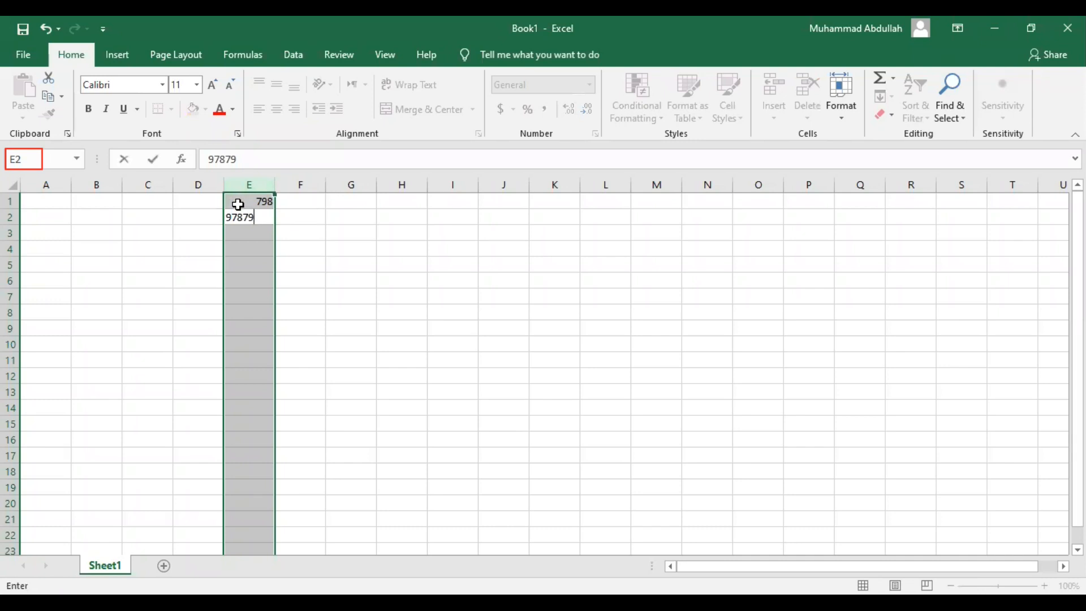
pyautogui.press('Return')
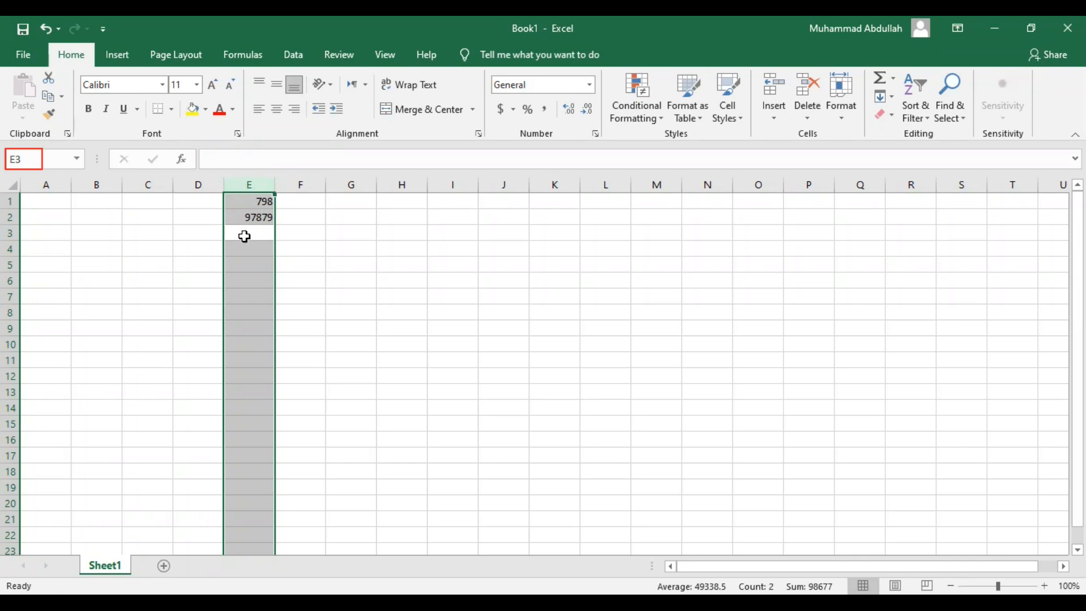
# Select row 3 and enter 89, 678 and 980 in cells A3, B3 and C3
pyautogui.click(12, 233)
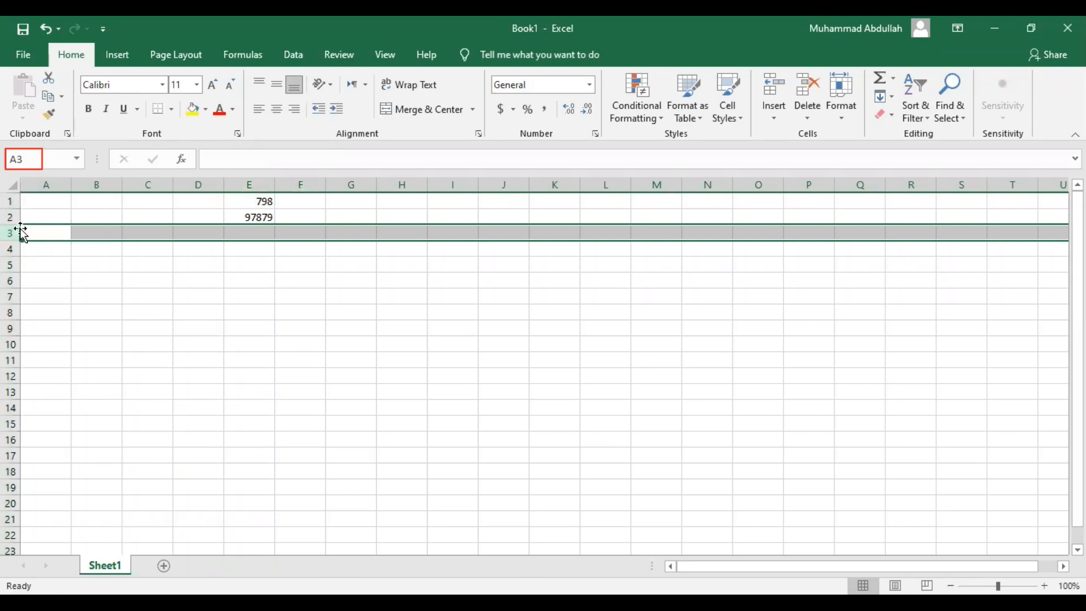
pyautogui.write('89')
pyautogui.press('Tab')
pyautogui.write('678')
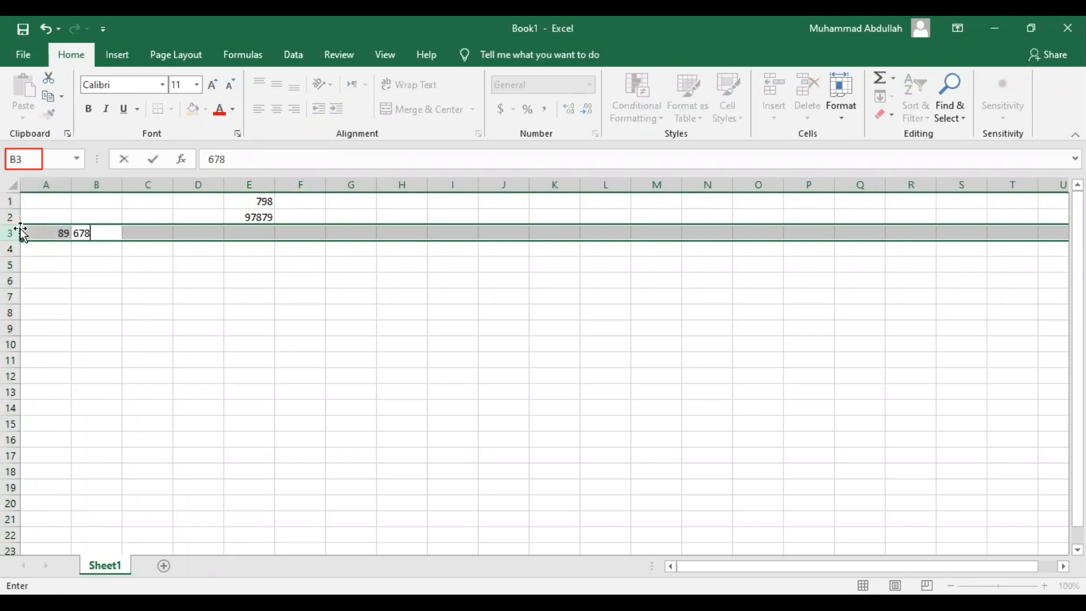
pyautogui.press('Tab')
pyautogui.write('980')
pyautogui.press('Down')
# Clear the three number entries in cells A3 to C3
pyautogui.press('Up')
pyautogui.press('Left')
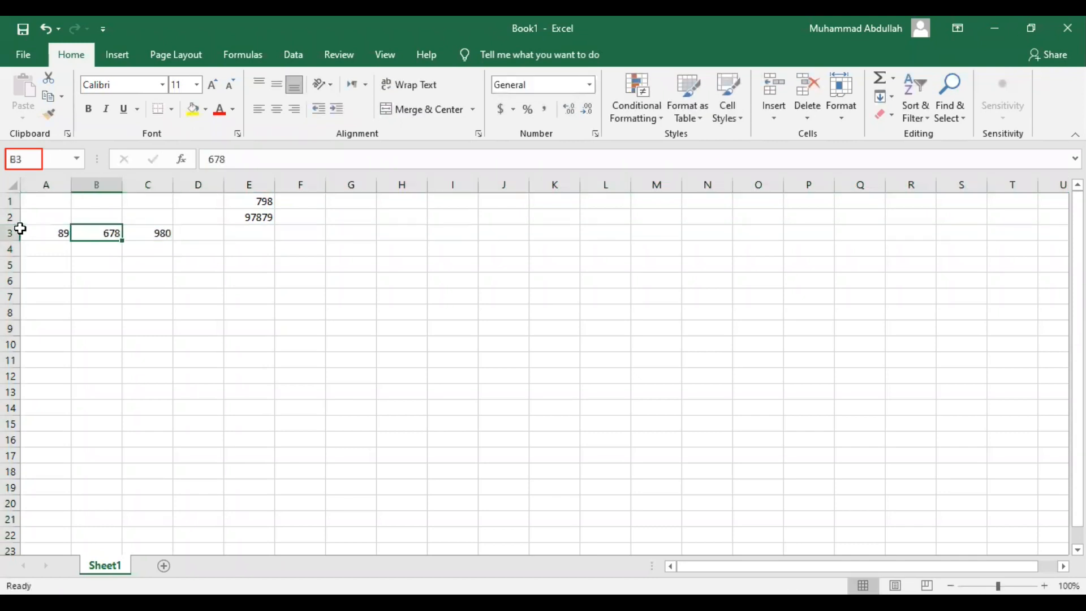
pyautogui.hotkey('ctrl', 'a')
pyautogui.press('Delete')
# Clear the cell range A1 to E2, leaving cell A1 selected
pyautogui.press('Up')
pyautogui.press('Up')
pyautogui.press('Left')
pyautogui.hotkey('shift', 'Right')
pyautogui.hotkey('shift', 'Right')
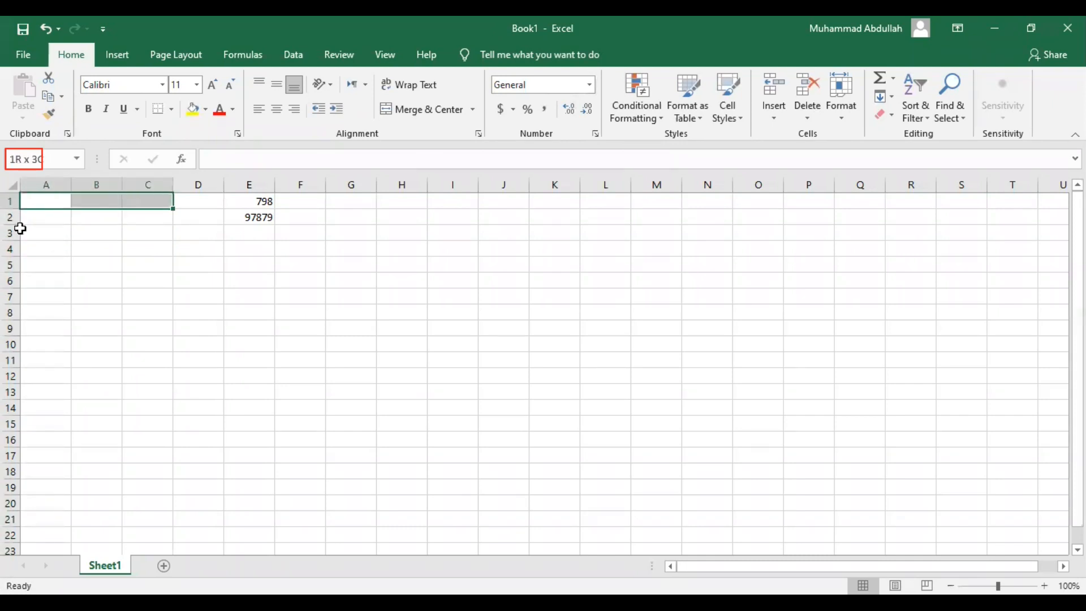
pyautogui.hotkey('shift', 'Right')
pyautogui.hotkey('shift', 'Right')
pyautogui.hotkey('shift', 'Down')
pyautogui.press('Delete')
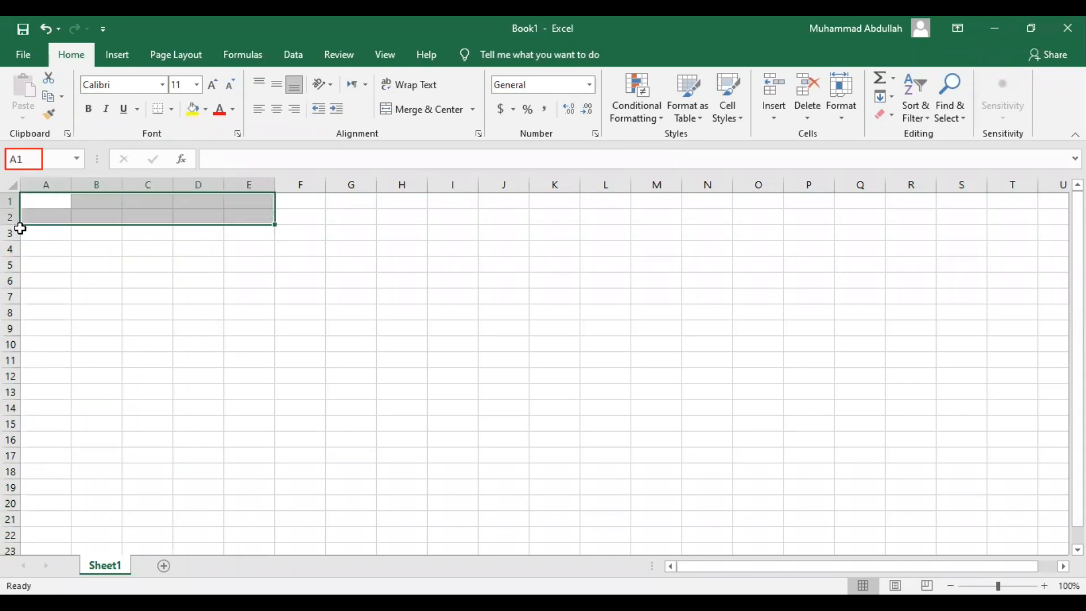
pyautogui.press('Up')
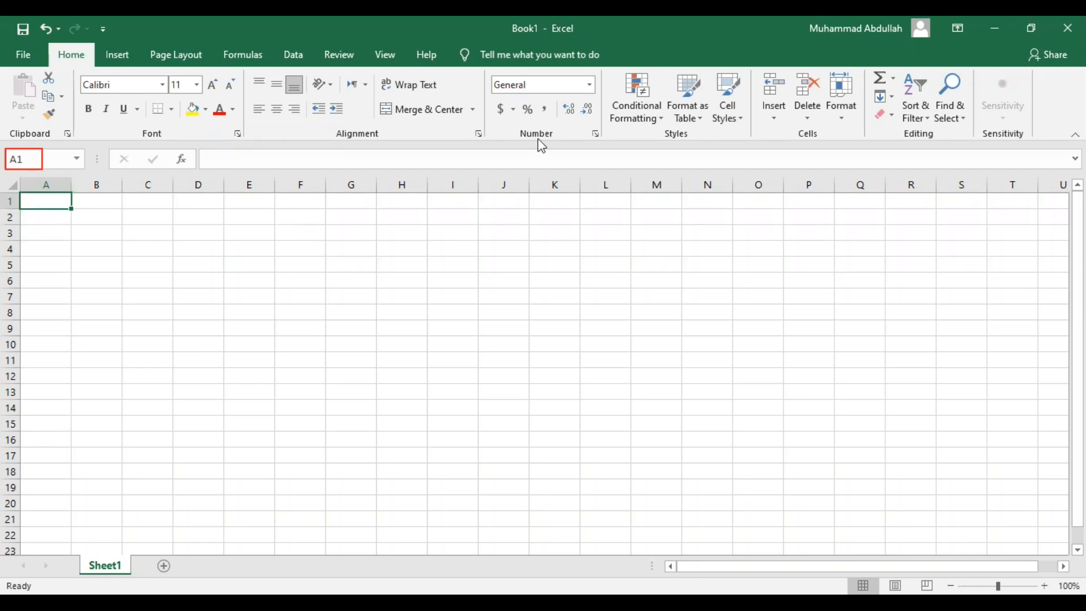
# Select cell A1 and move the active cell one column at a time across row 1
pyautogui.hotkey('ctrl', 'n')
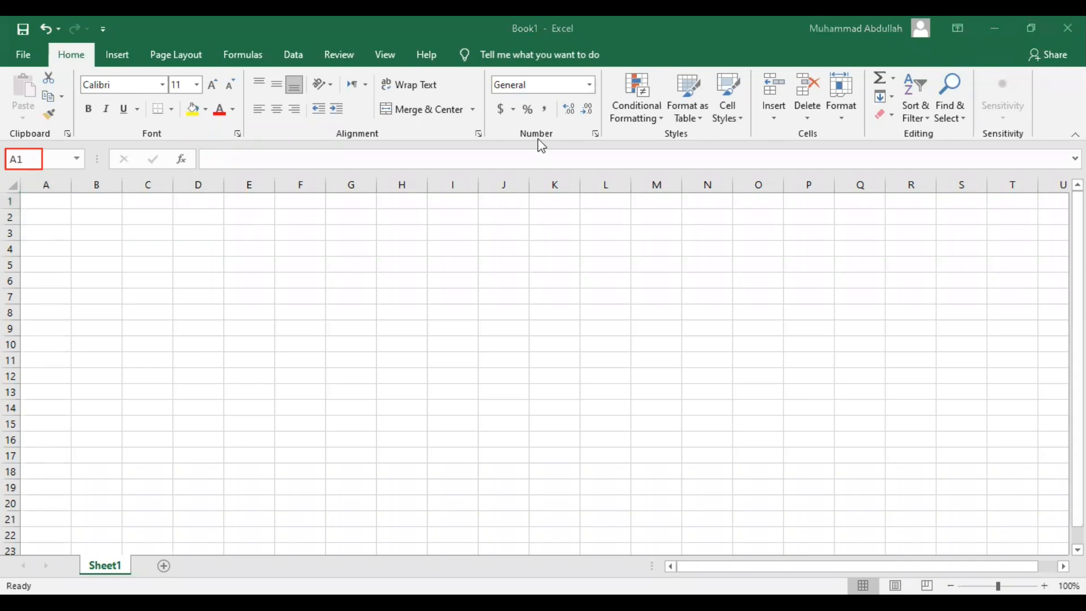
pyautogui.click(36, 204)
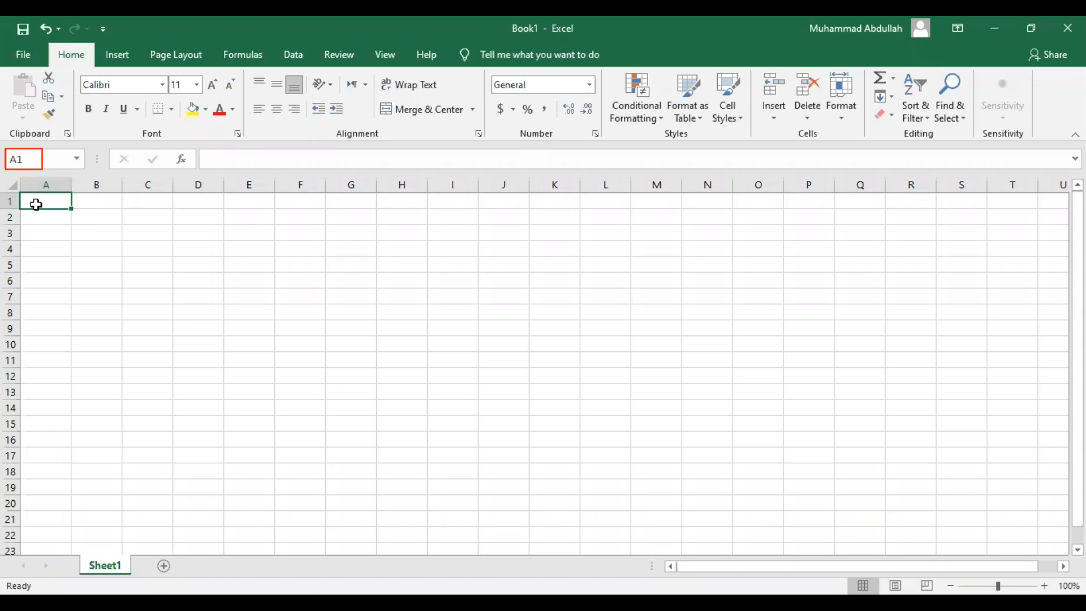
pyautogui.press('Right')
pyautogui.press('Right')
pyautogui.press('Right')
pyautogui.press('Right')
pyautogui.press('Right')
pyautogui.press('Right')
pyautogui.press('Right')
pyautogui.press('Tab')
pyautogui.press('Return')
pyautogui.press('Up')
pyautogui.write('survey data')
pyautogui.press('Escape')
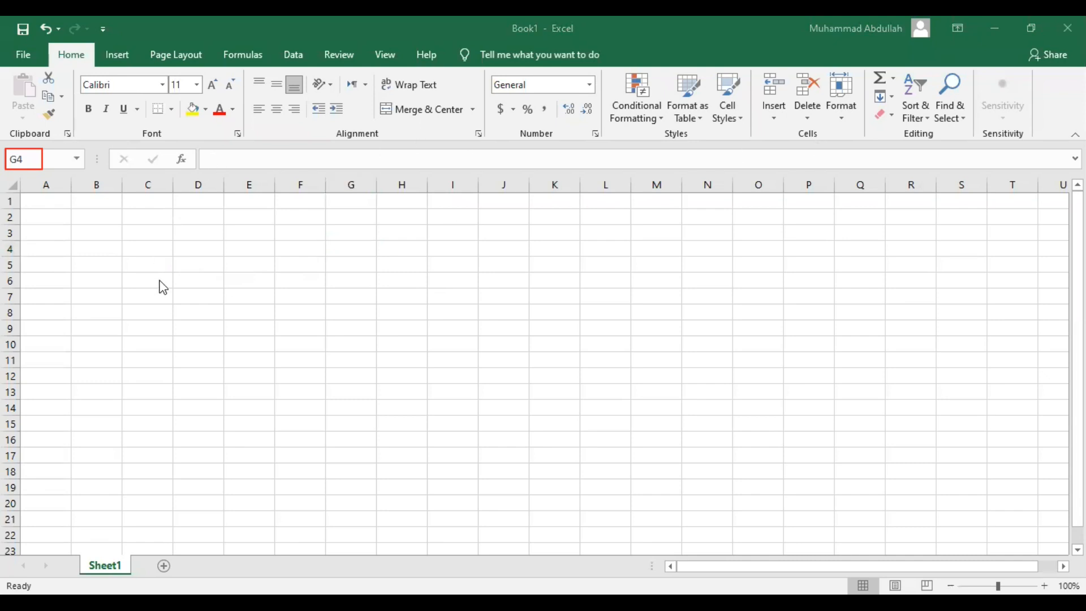
# Select cell B4 and add two new worksheets to the workbook
pyautogui.click(88, 243)
pyautogui.click(163, 565)
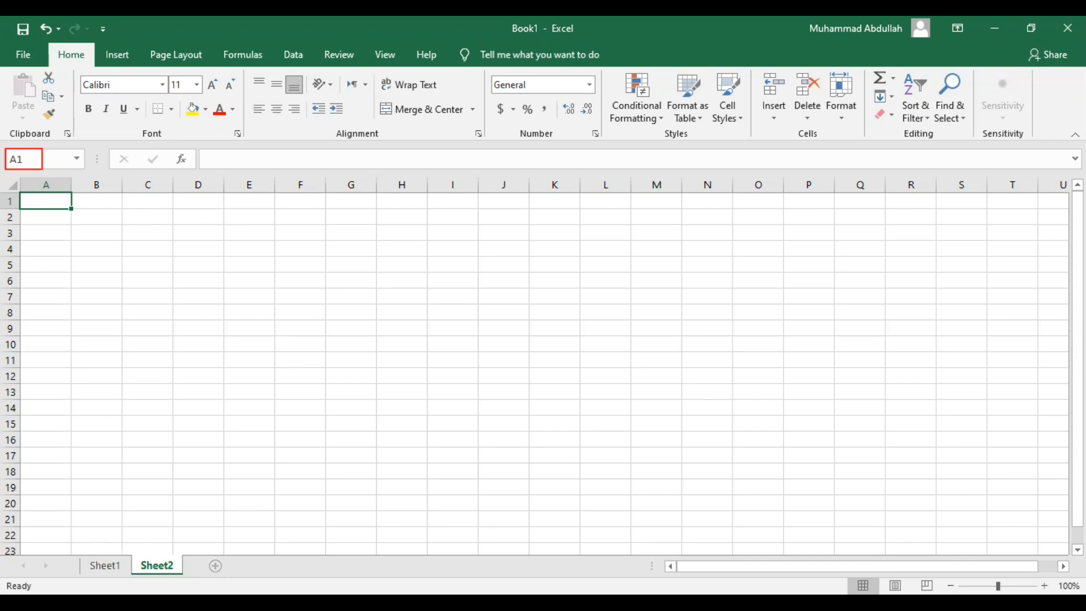
pyautogui.click(215, 565)
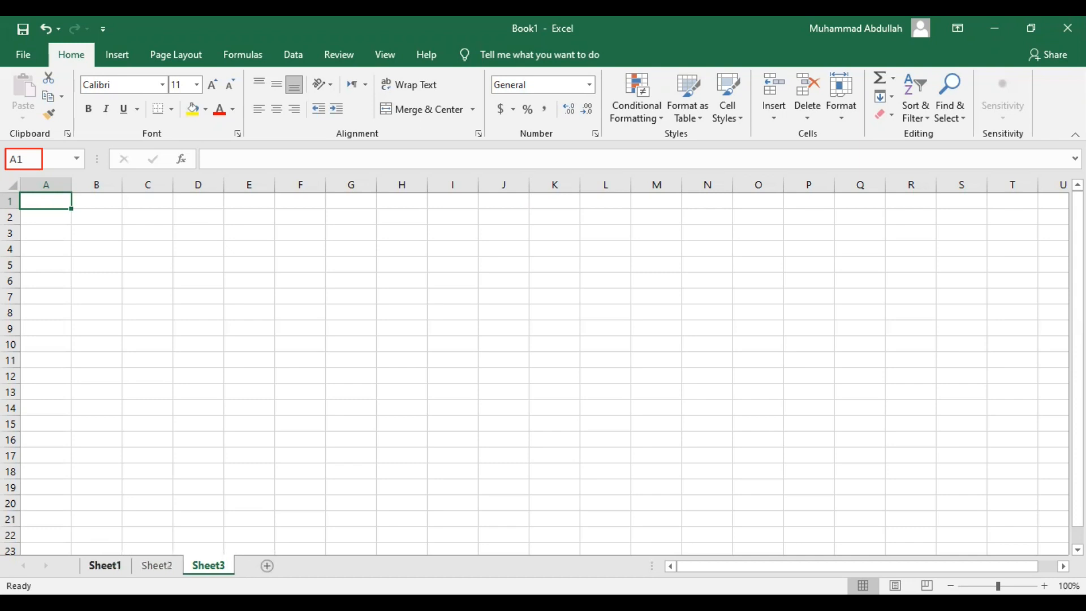
# Set the tab color of Sheet1 to the standard light blue
pyautogui.click(105, 566)
pyautogui.rightClick(105, 565)
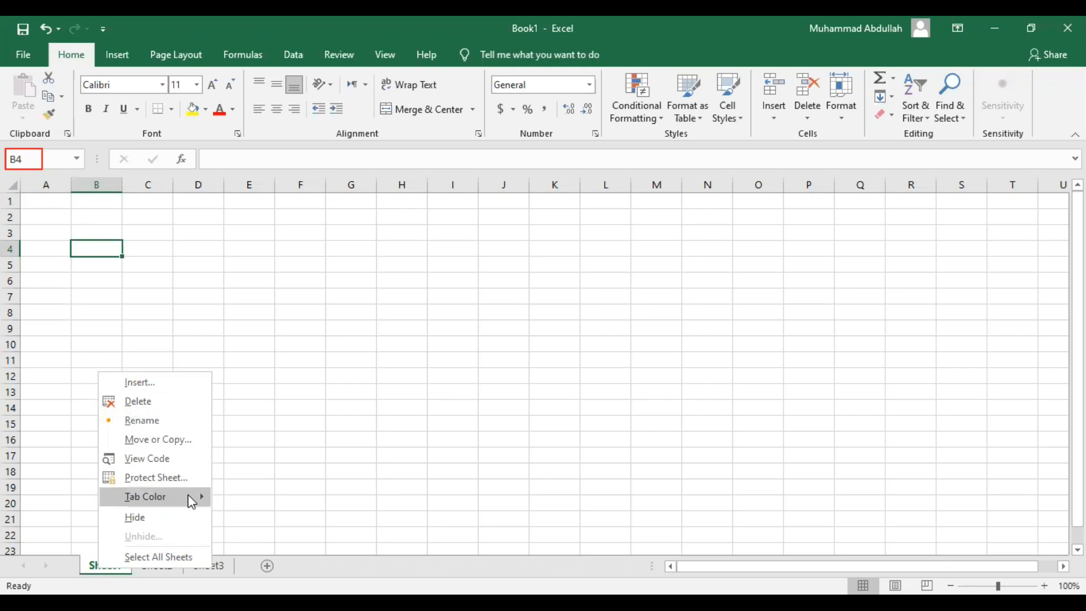
pyautogui.moveTo(188, 495)
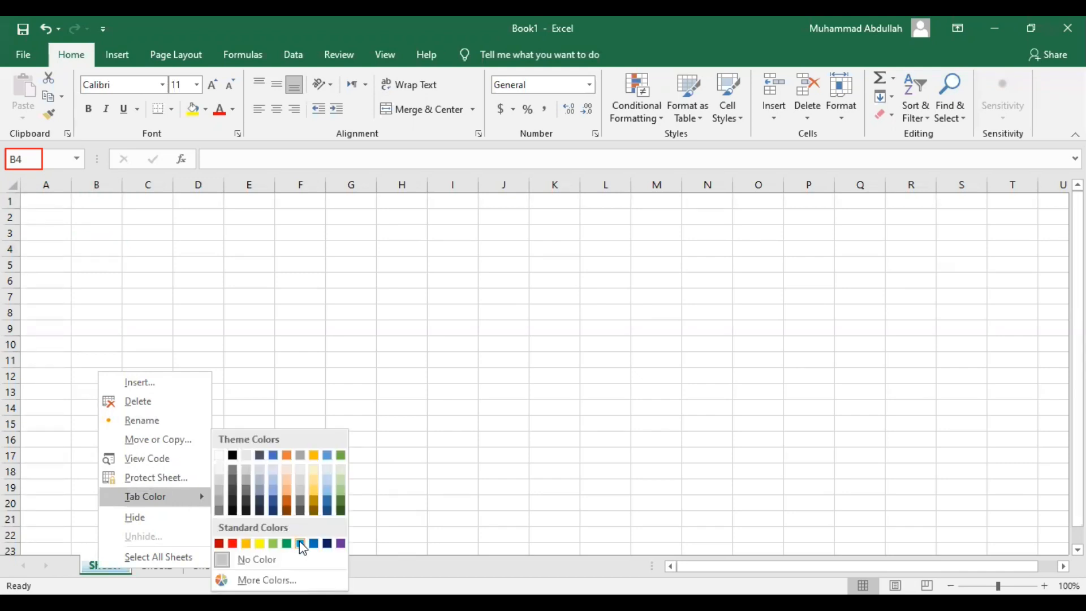
pyautogui.click(301, 544)
# Rename Sheet2 to "comp" and switch to Sheet3
pyautogui.hotkey('ctrl', 'pagedown')
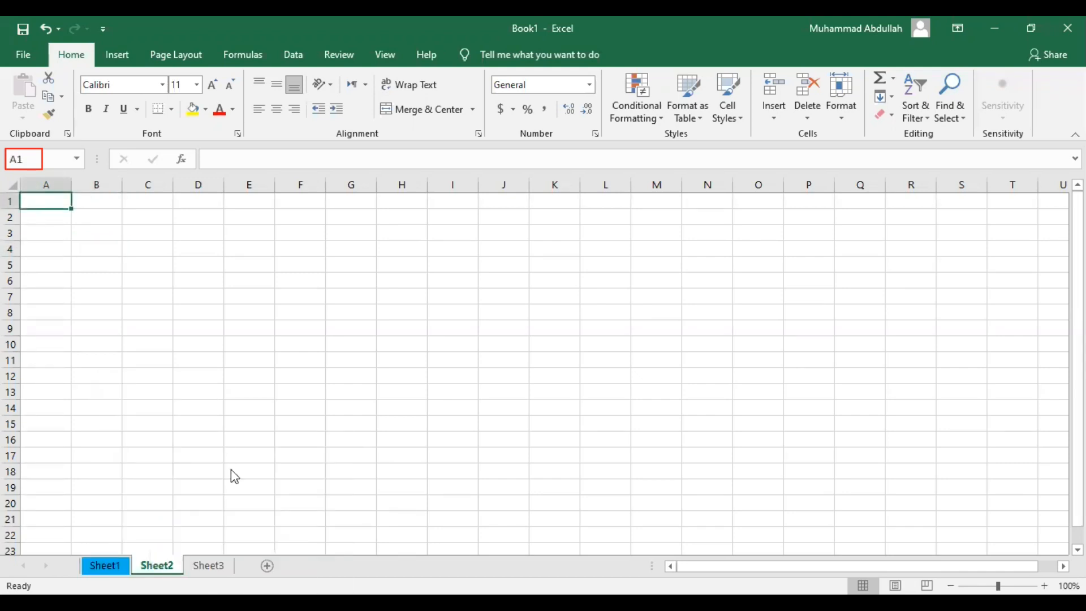
pyautogui.rightClick(169, 564)
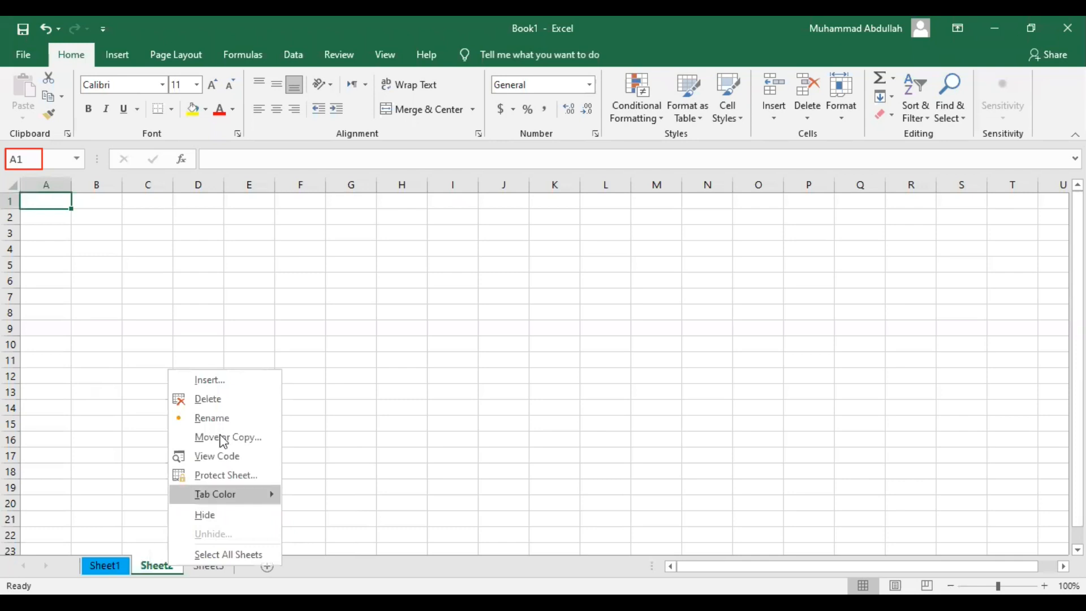
pyautogui.click(211, 417)
pyautogui.write('comp')
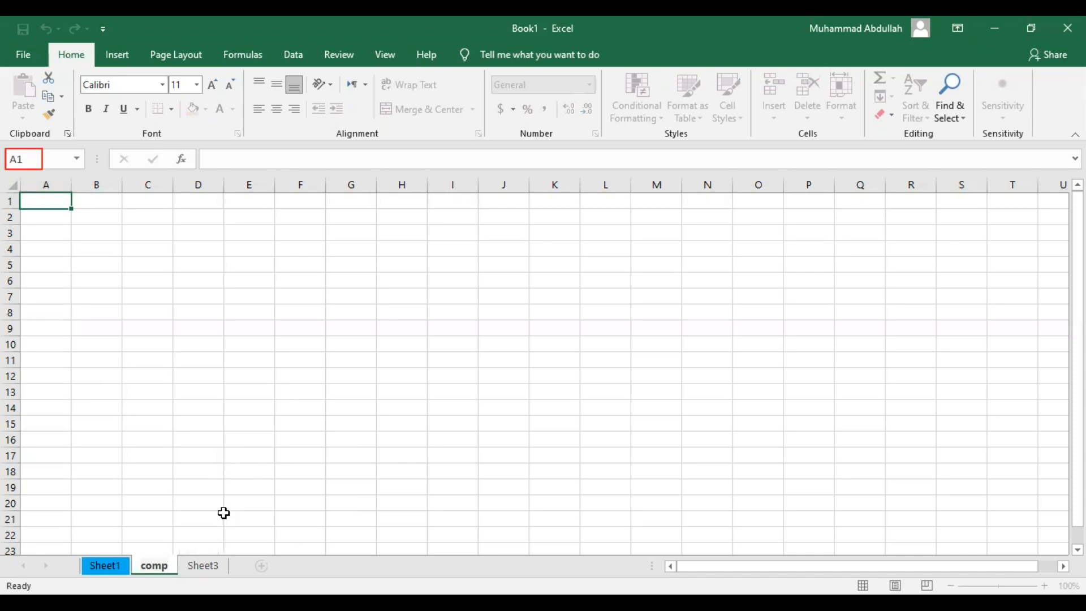
pyautogui.click(212, 563)
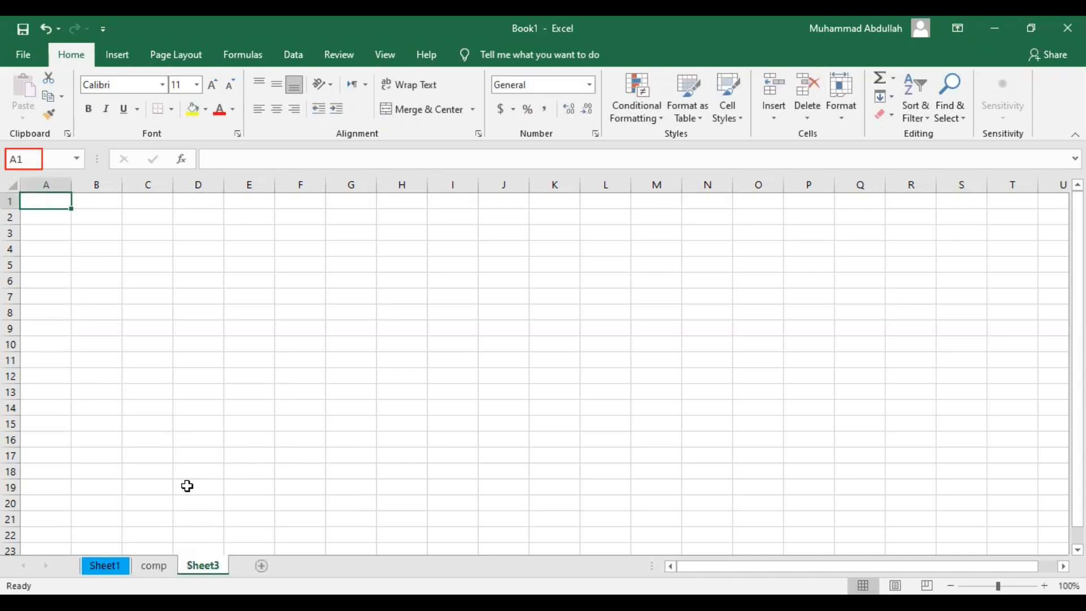
# Select cell C18 on Sheet3 and view other columns and rows of the sheet
pyautogui.click(137, 470)
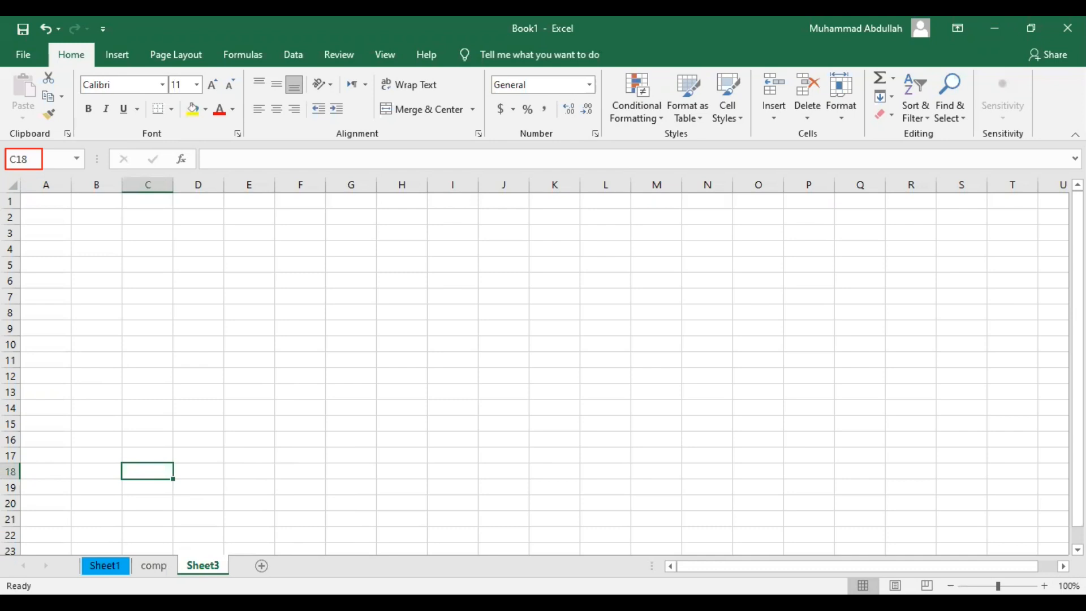
pyautogui.moveTo(1077, 319); pyautogui.dragTo(1077, 316)
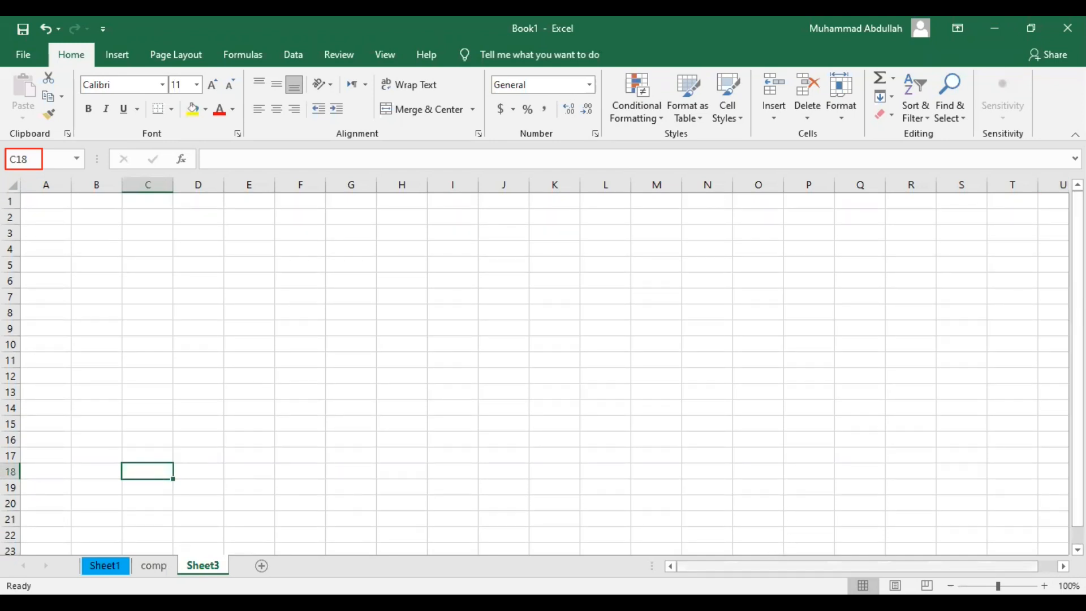
pyautogui.moveTo(729, 565); pyautogui.dragTo(820, 544)
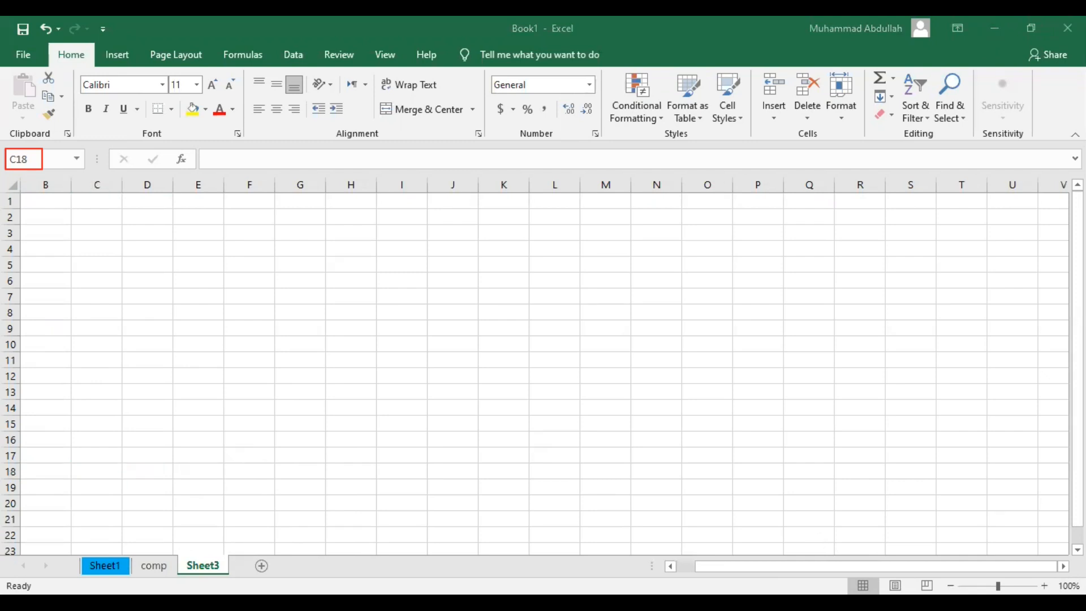
pyautogui.scroll(-3, 965, 514)
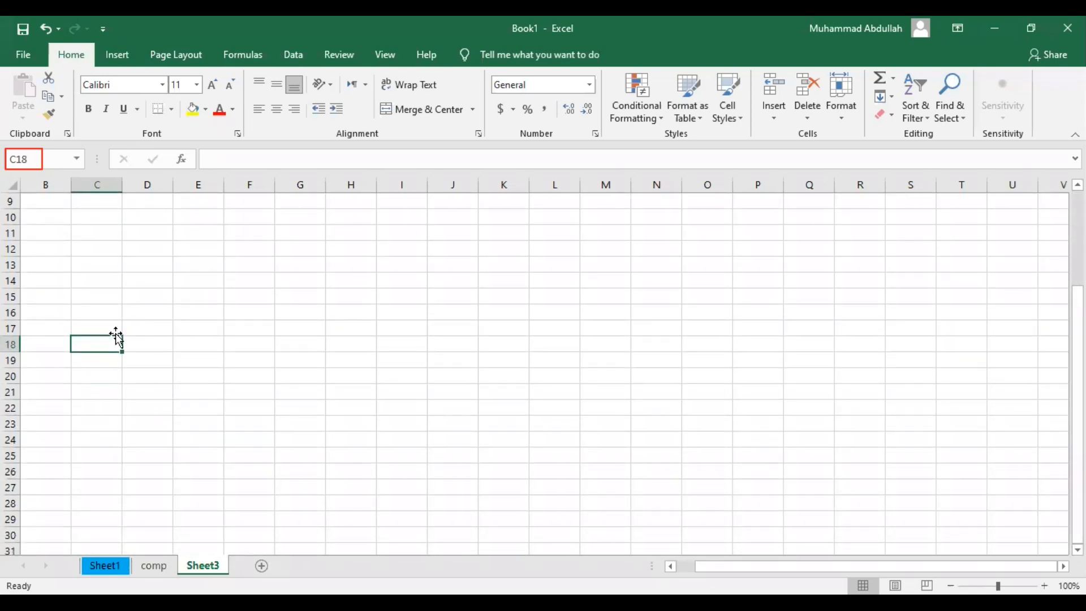
# Return to cell A1 on Sheet3 and move the active cell column by column across row 1
pyautogui.hotkey('ctrl', 'Home')
pyautogui.press('Right')
pyautogui.press('Right')
pyautogui.press('Right')
pyautogui.press('Right')
pyautogui.press('Right')
pyautogui.press('Right')
pyautogui.press('Right')
pyautogui.press('Right')
pyautogui.press('Right')
pyautogui.press('Right')
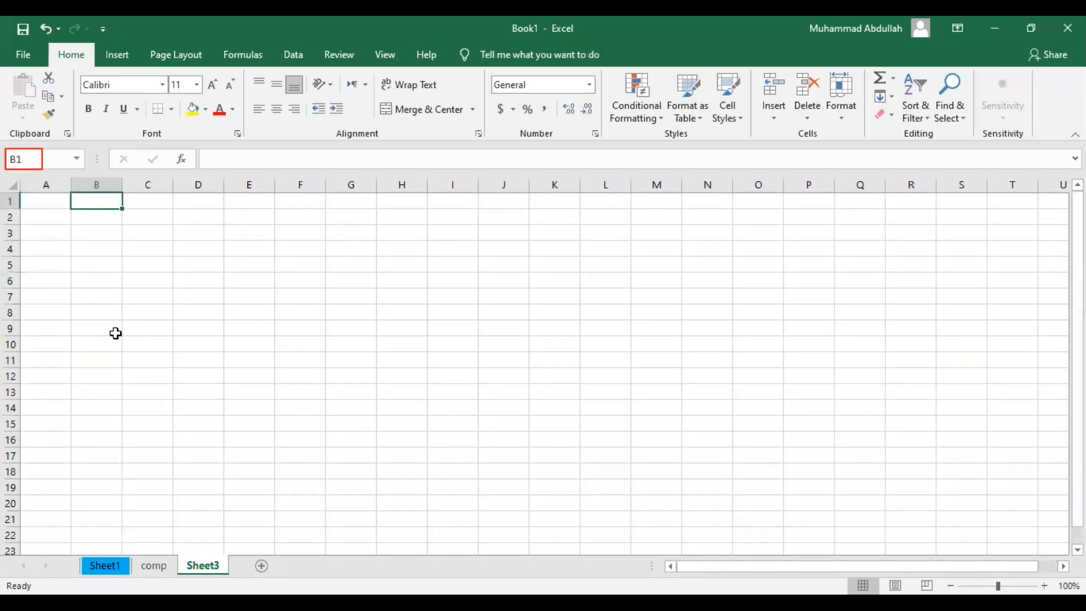
# Move the active cell across row 1 to column Y, then return to cell A1
pyautogui.press('Right')
pyautogui.press('Right')
pyautogui.press('Right')
pyautogui.press('Right')
pyautogui.press('Right')
pyautogui.press('Right')
pyautogui.press('Right')
pyautogui.press('Right')
pyautogui.press('Right')
pyautogui.press('Right')
pyautogui.press('Right')
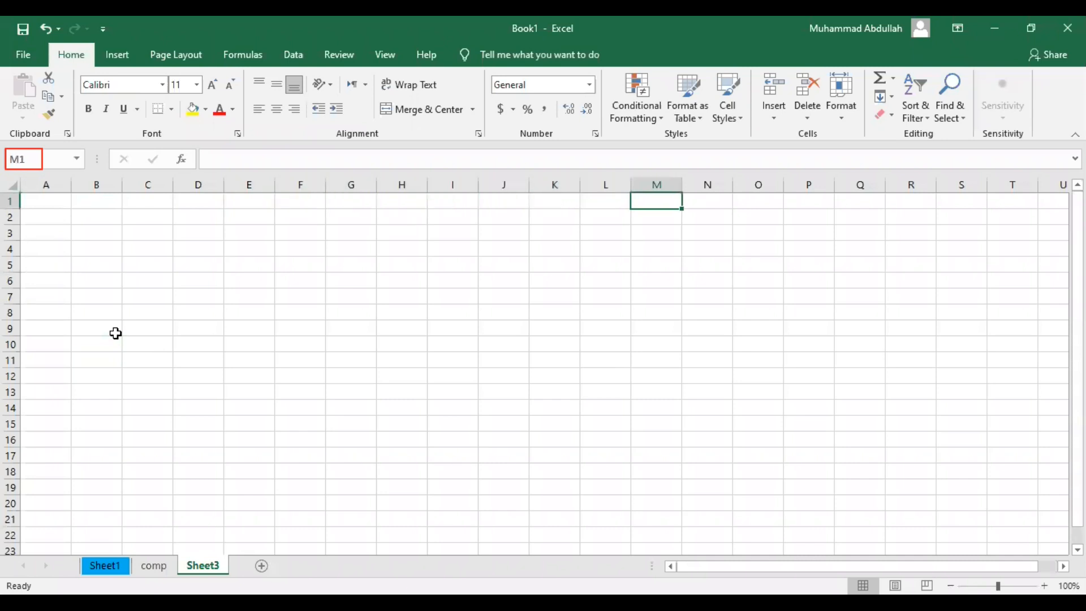
pyautogui.press('Right')
pyautogui.press('Right')
pyautogui.press('Right')
pyautogui.press('Right')
pyautogui.press('Right')
pyautogui.press('Right')
pyautogui.press('Right')
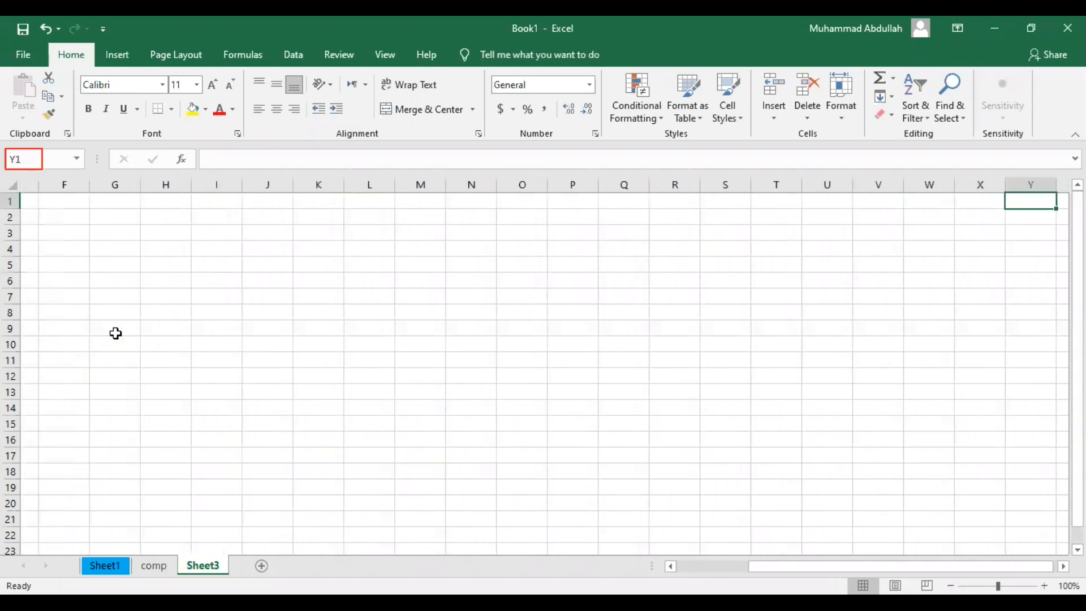
pyautogui.hotkey('ctrl', 'Home')
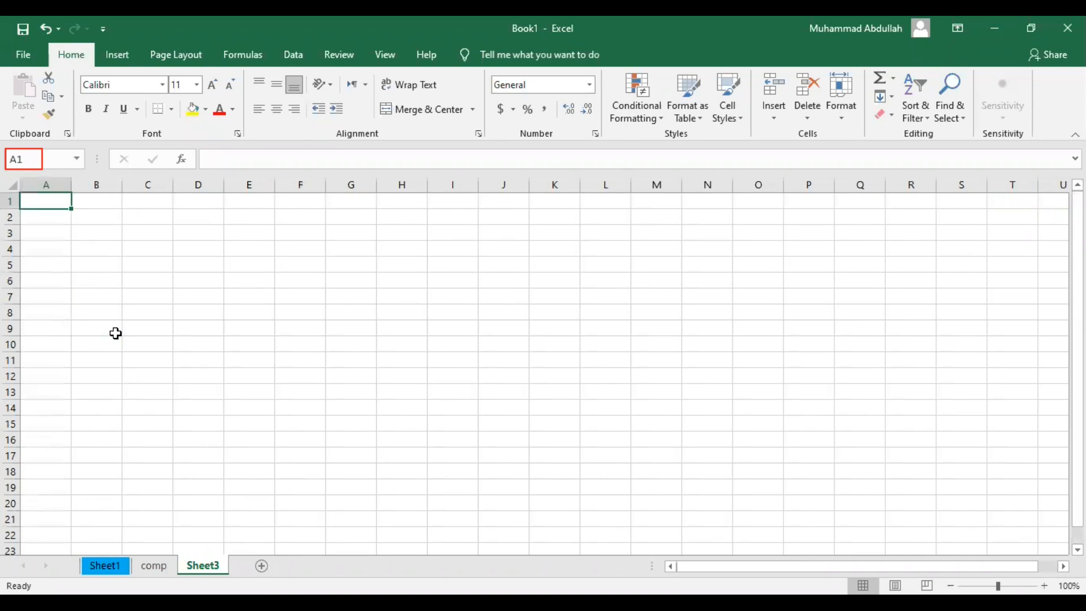
# Move the active cell down column A row by row, then return to cell A1
pyautogui.press('Down')
pyautogui.press('Down')
pyautogui.press('Down')
pyautogui.press('Down')
pyautogui.press('Down')
pyautogui.press('Down')
pyautogui.press('Down')
pyautogui.press('Down')
pyautogui.press('Down')
pyautogui.press('Down')
pyautogui.press('Down')
pyautogui.press('Down')
pyautogui.press('Down')
pyautogui.press('Down')
pyautogui.press('Down')
pyautogui.press('Down')
pyautogui.press('Down')
pyautogui.press('Down')
pyautogui.press('Down')
pyautogui.press('Down')
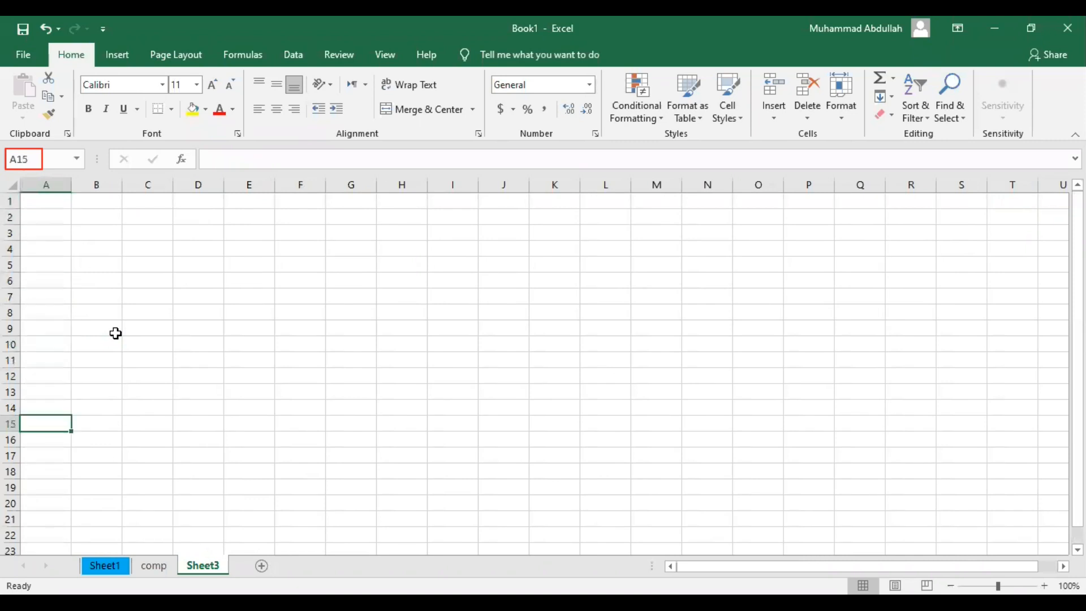
pyautogui.hotkey('ctrl', 'Home')
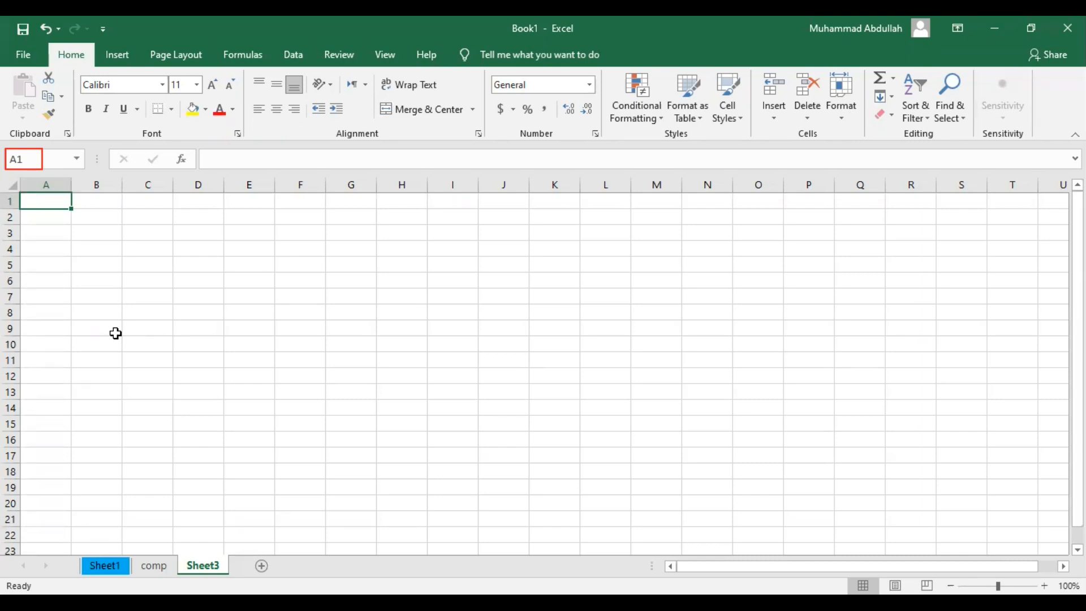
# Enter the heading "Marks" in A1 and the values 65, 66, 36 and 78 in A2 to A5
pyautogui.write('Mar')
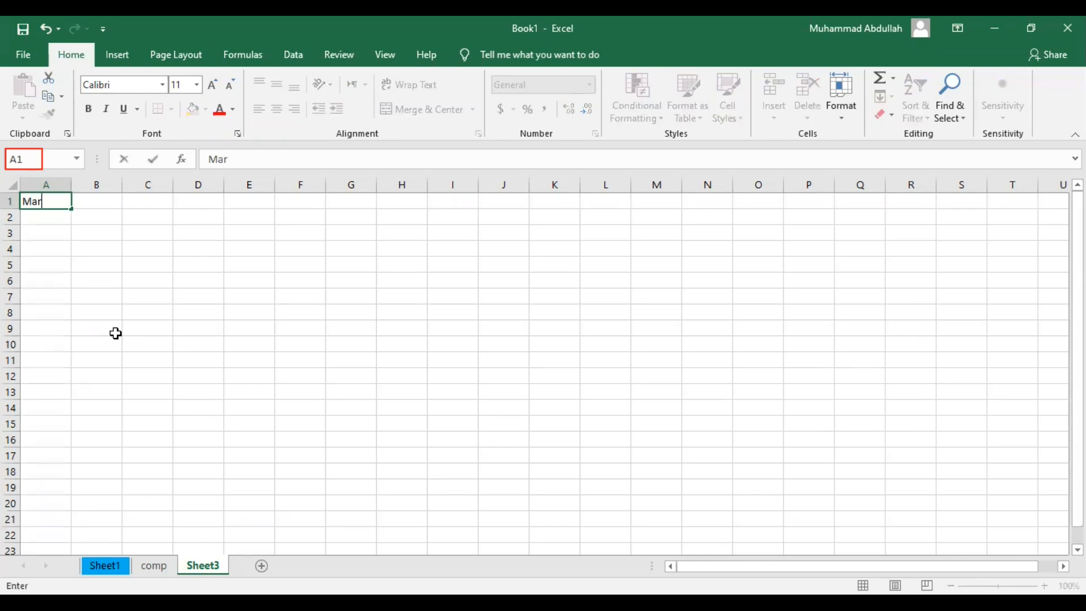
pyautogui.write('ks')
pyautogui.press('Return')
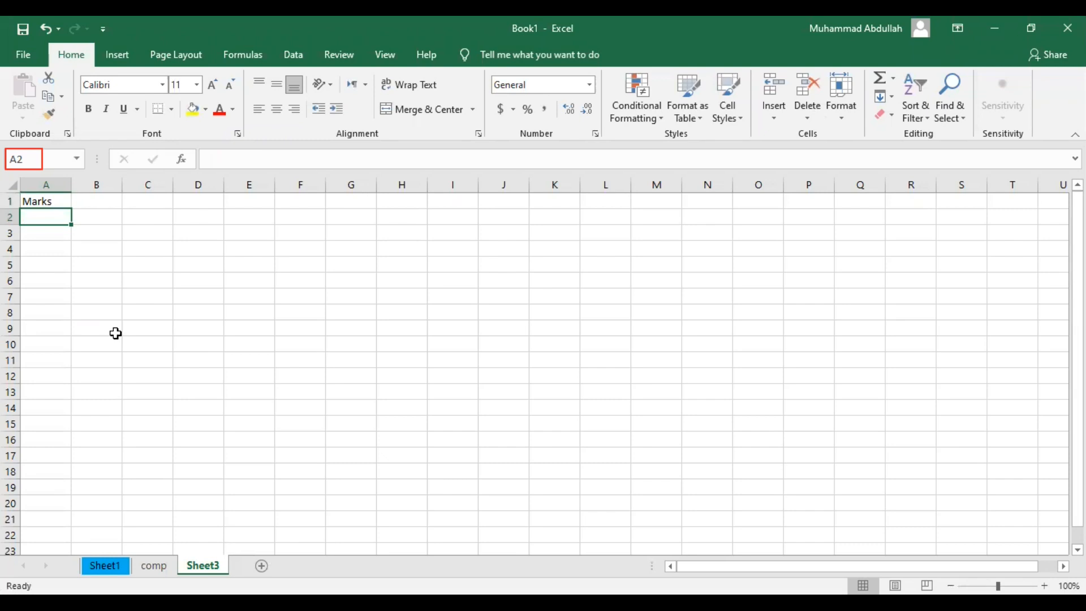
pyautogui.write('65')
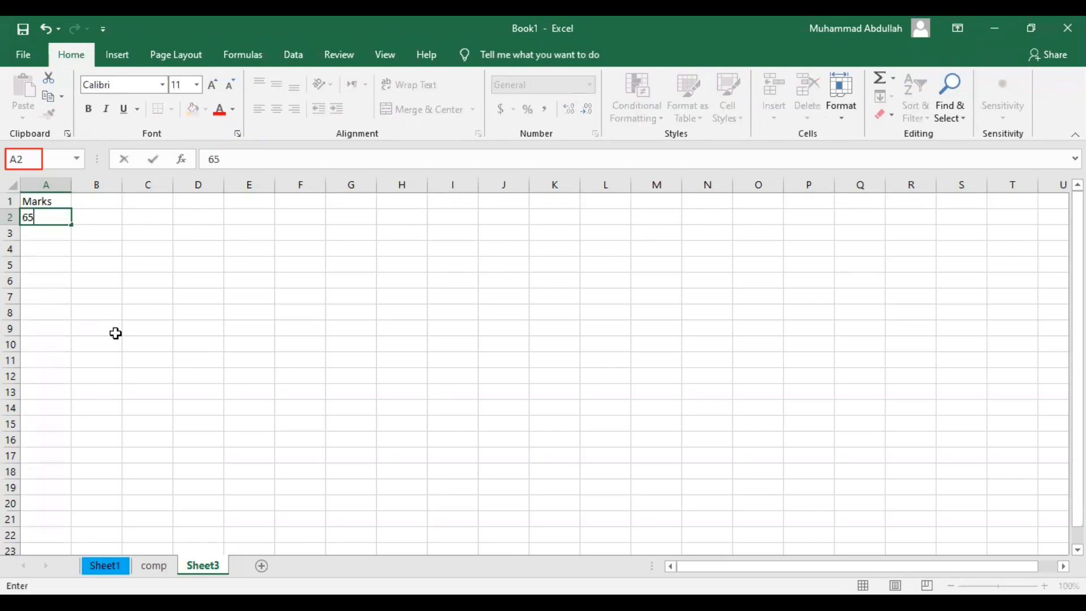
pyautogui.press('Return')
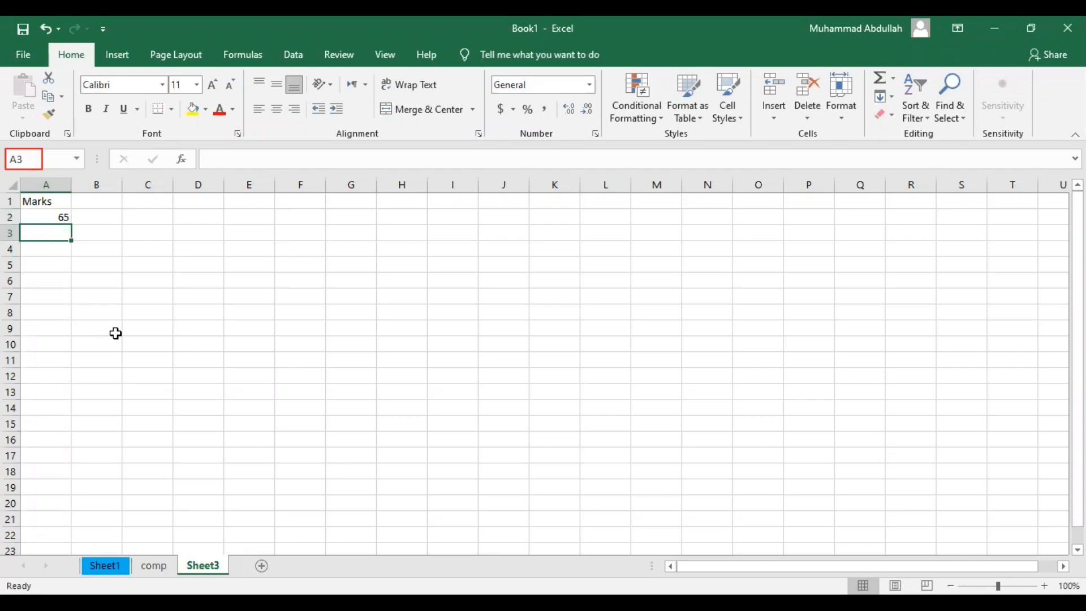
pyautogui.write('66')
pyautogui.press('Return')
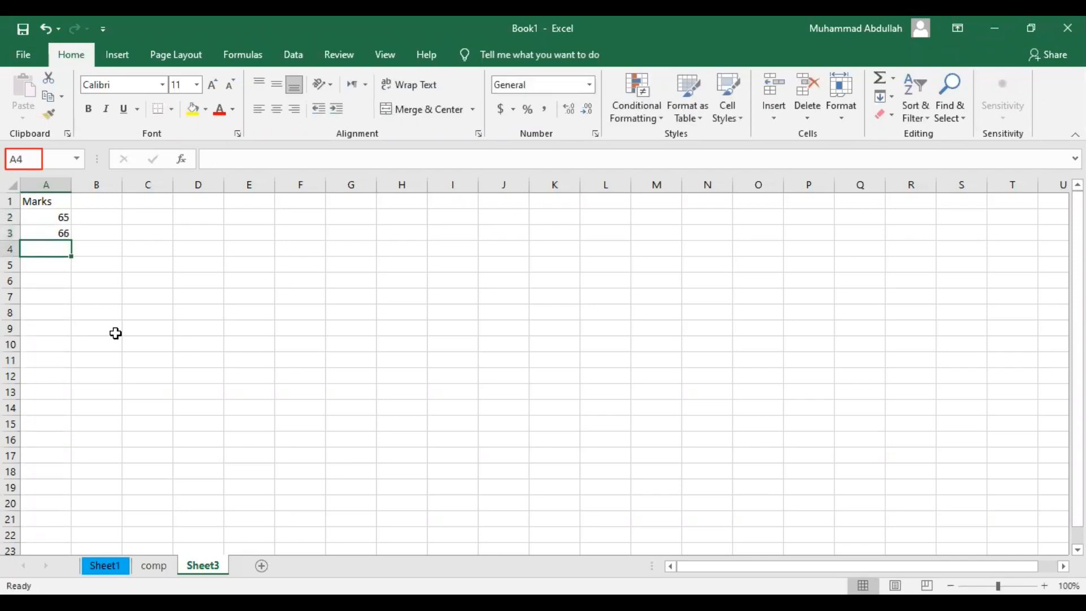
pyautogui.write('36')
pyautogui.press('Return')
pyautogui.write('78')
pyautogui.press('Return')
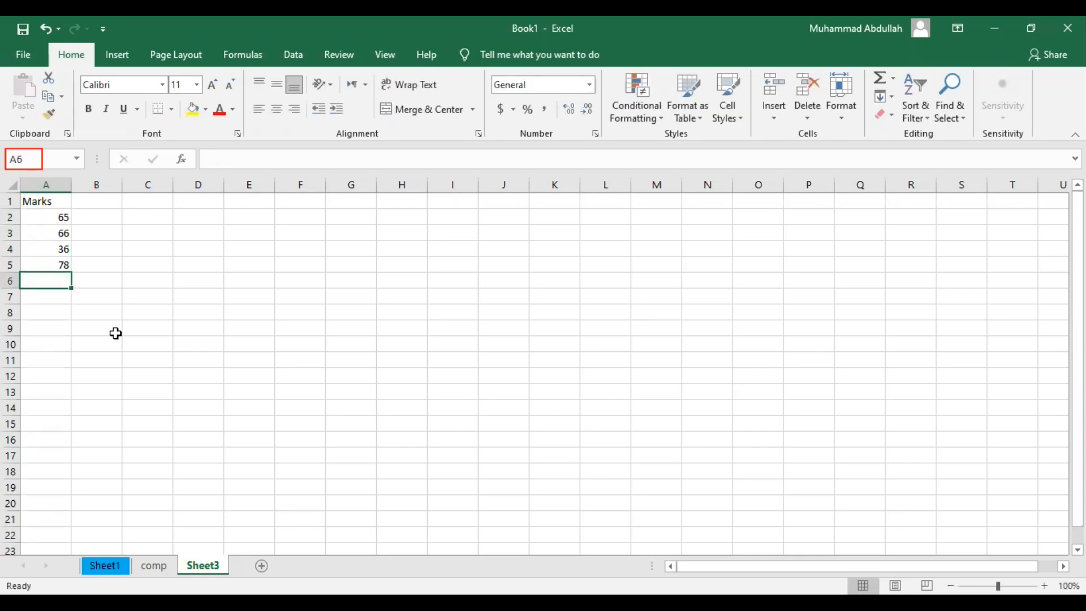
# Enter the marks 50, 46, 59, 78, 76 and 65 in cells A6 to A11
pyautogui.write('50')
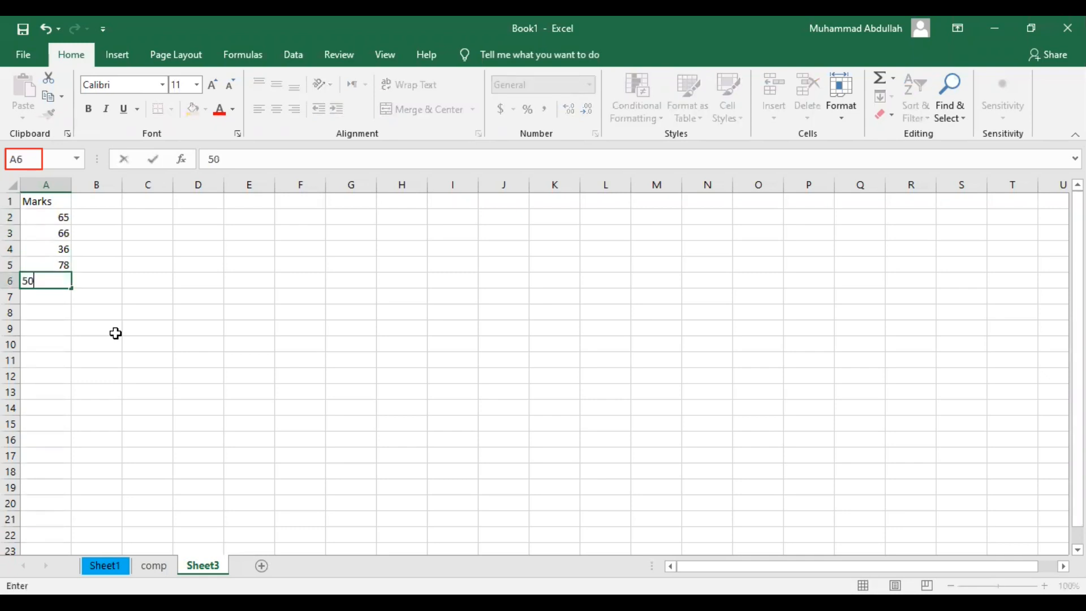
pyautogui.press('Return')
pyautogui.write('46')
pyautogui.press('Return')
pyautogui.write('59')
pyautogui.press('Return')
pyautogui.write('78')
pyautogui.press('Return')
pyautogui.write('76')
pyautogui.press('Return')
pyautogui.write('65')
pyautogui.press('Return')
# Enter the marks 67, 45, 65, 34, 98 and 67 in cells A12 to A17
pyautogui.write('67')
pyautogui.press('Return')
pyautogui.write('45')
pyautogui.press('Return')
pyautogui.write('65')
pyautogui.press('Return')
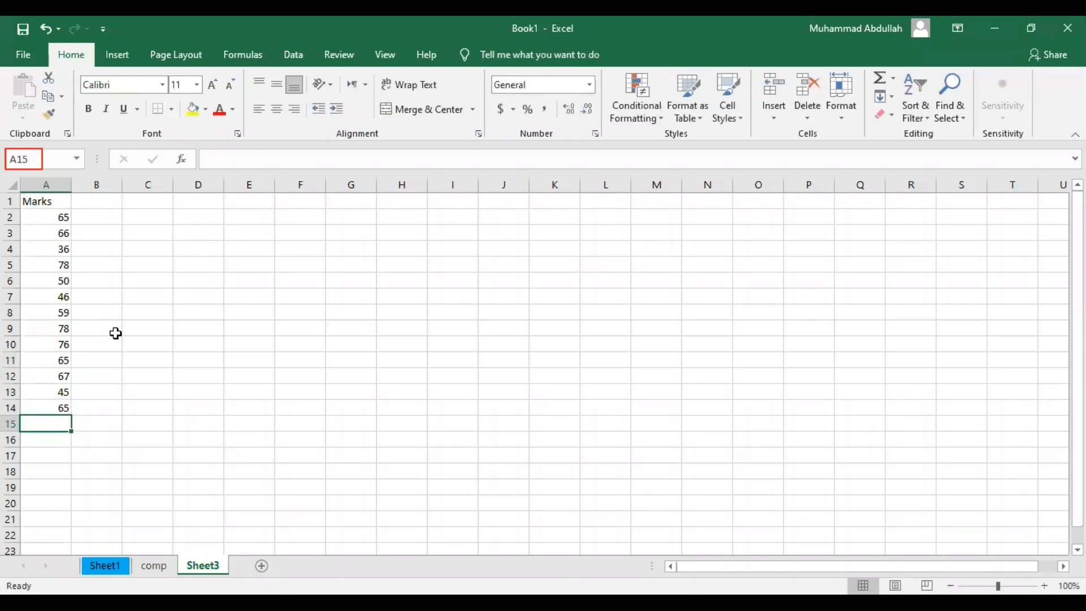
pyautogui.write('34')
pyautogui.press('Return')
pyautogui.write('98')
pyautogui.press('Return')
pyautogui.write('67')
pyautogui.press('Return')
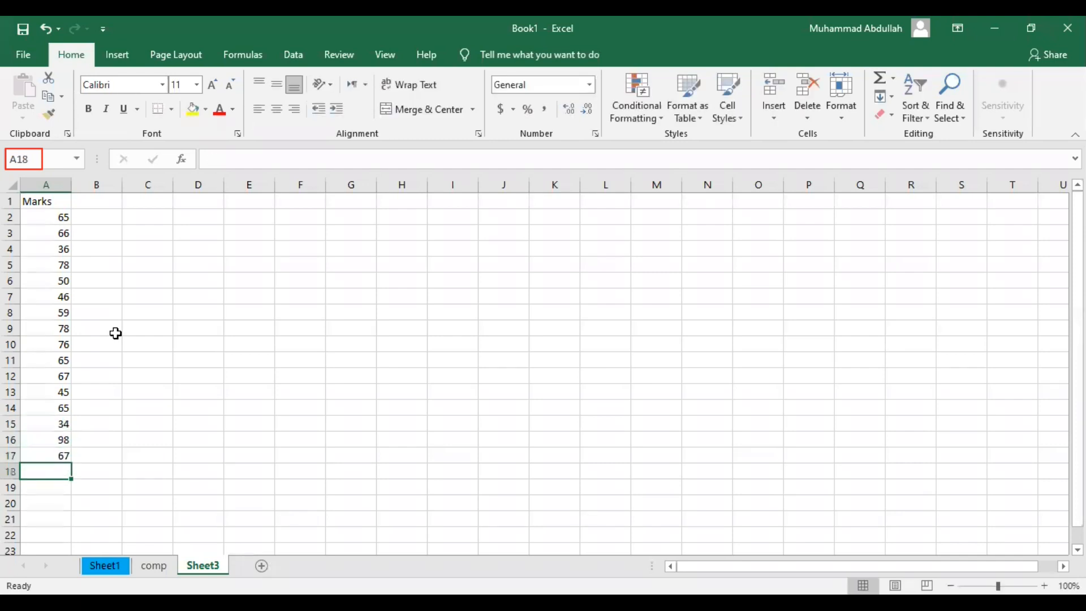
# Enter the marks 56, 45, 80 and 60 in cells A18 to A21, ending on A21
pyautogui.write('56')
pyautogui.press('Return')
pyautogui.write('45')
pyautogui.press('Return')
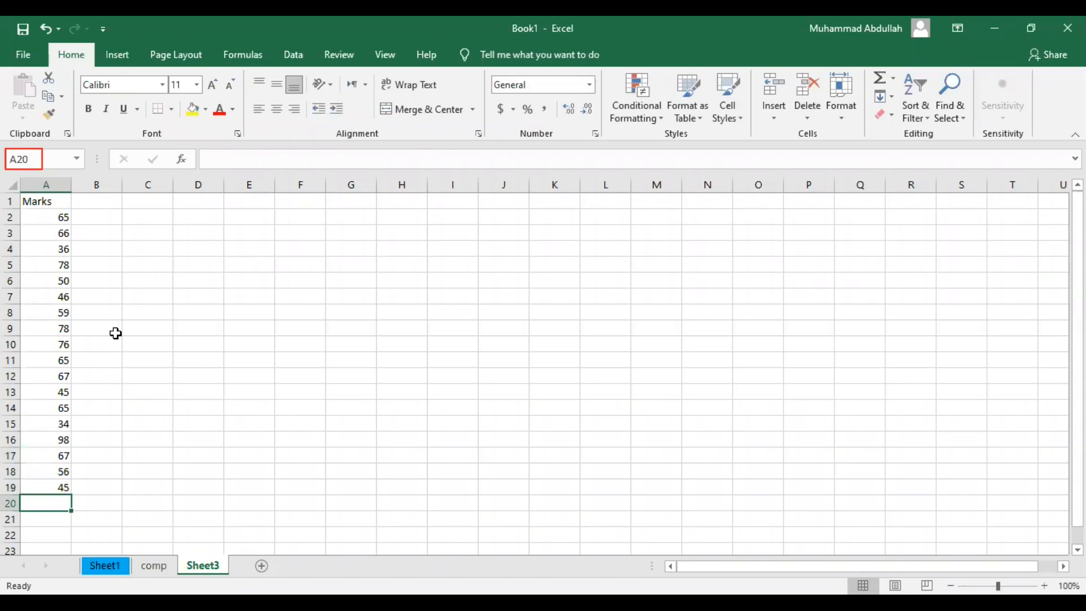
pyautogui.write('80')
pyautogui.press('Return')
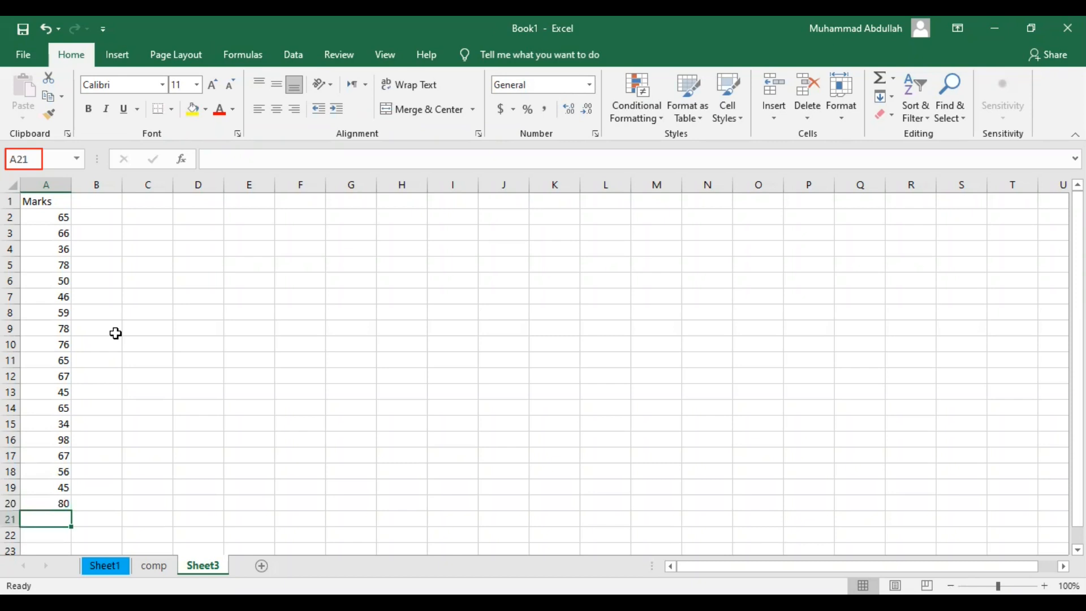
pyautogui.write('60')
pyautogui.press('Up')
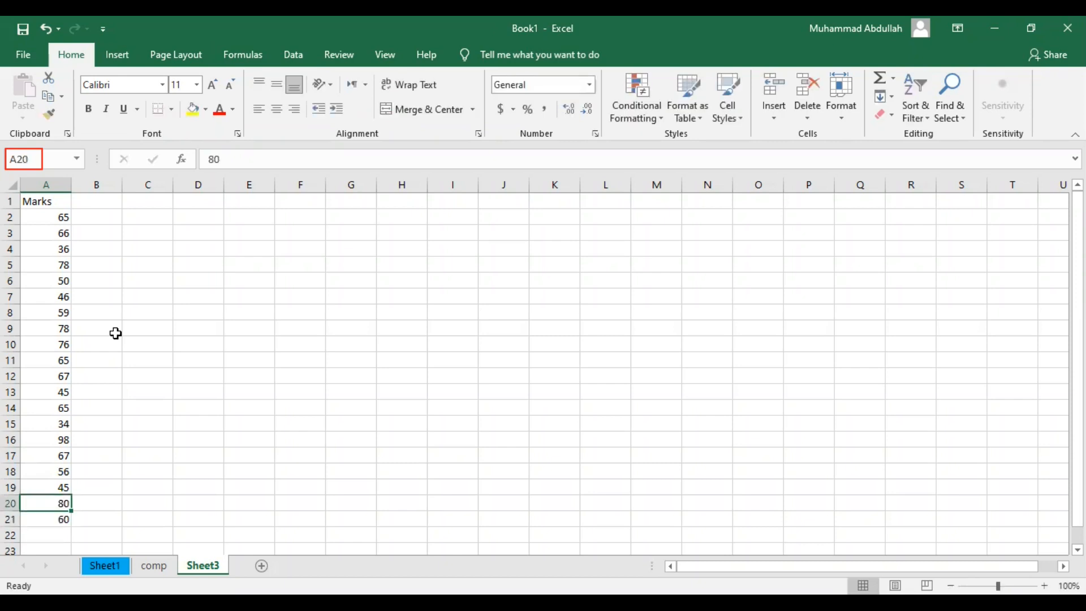
pyautogui.press('Down')
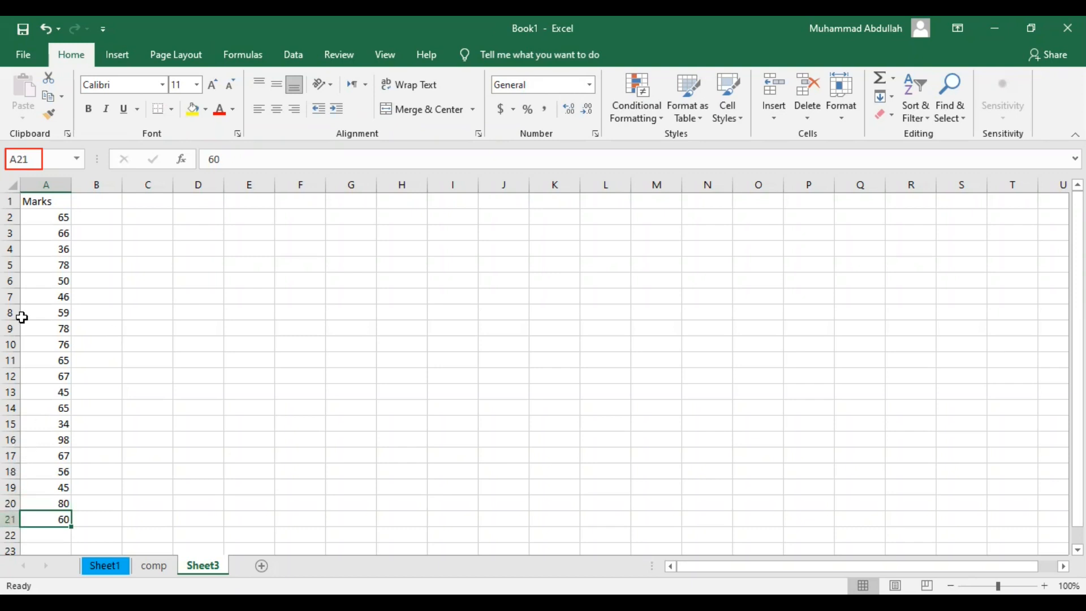
# Select the entire rows 1 through 21, then select only row 1
pyautogui.moveTo(11, 202); pyautogui.dragTo(8, 516)
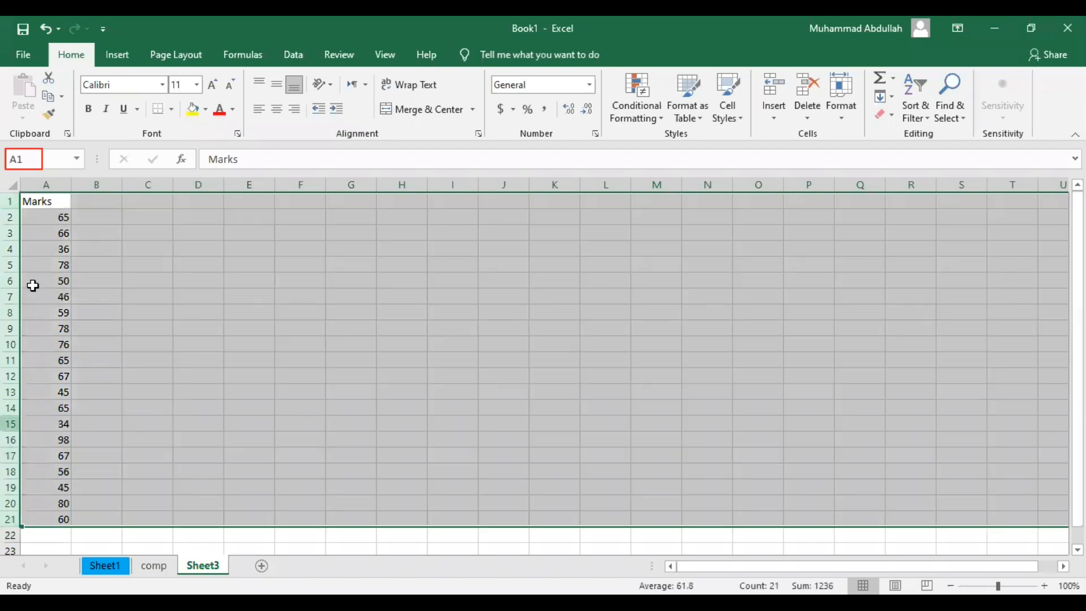
pyautogui.click(43, 212)
pyautogui.click(44, 203)
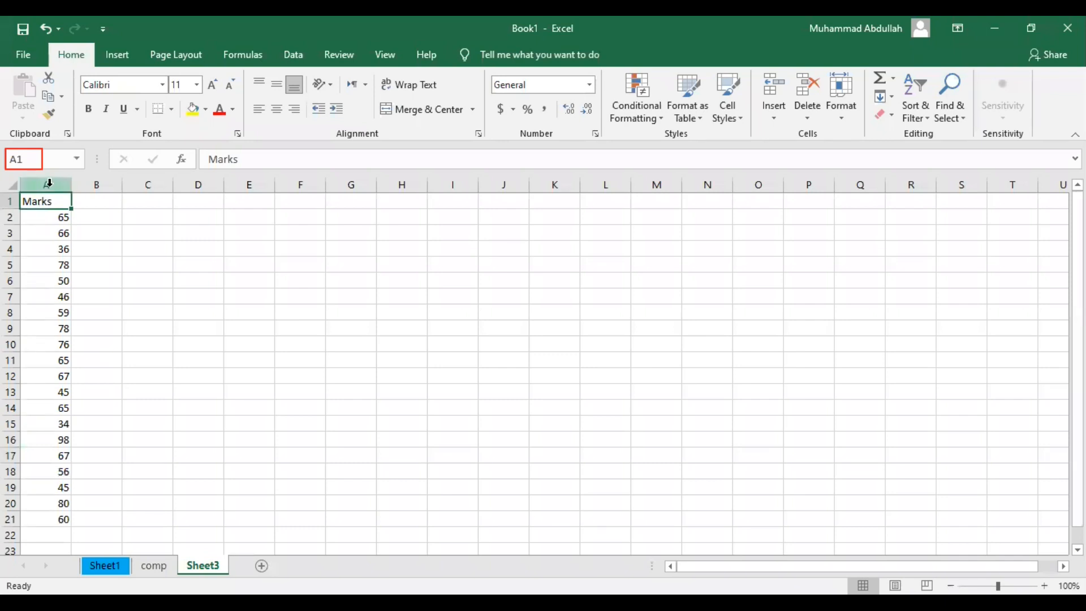
pyautogui.click(11, 199)
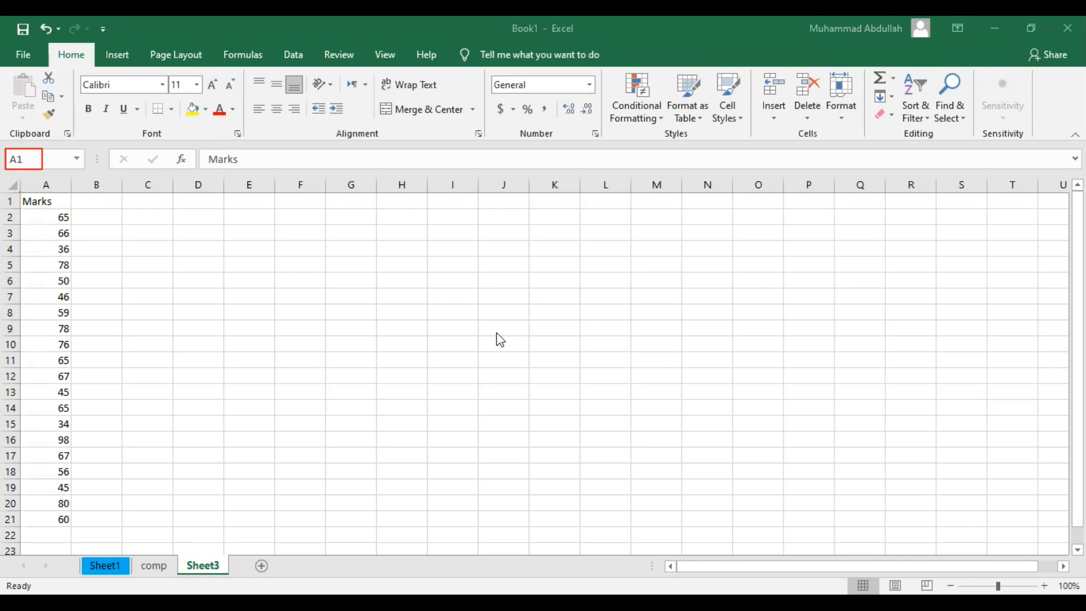
# Go to cell A2 and extend the selection down to the last mark in A21
pyautogui.doubleClick(41, 215)
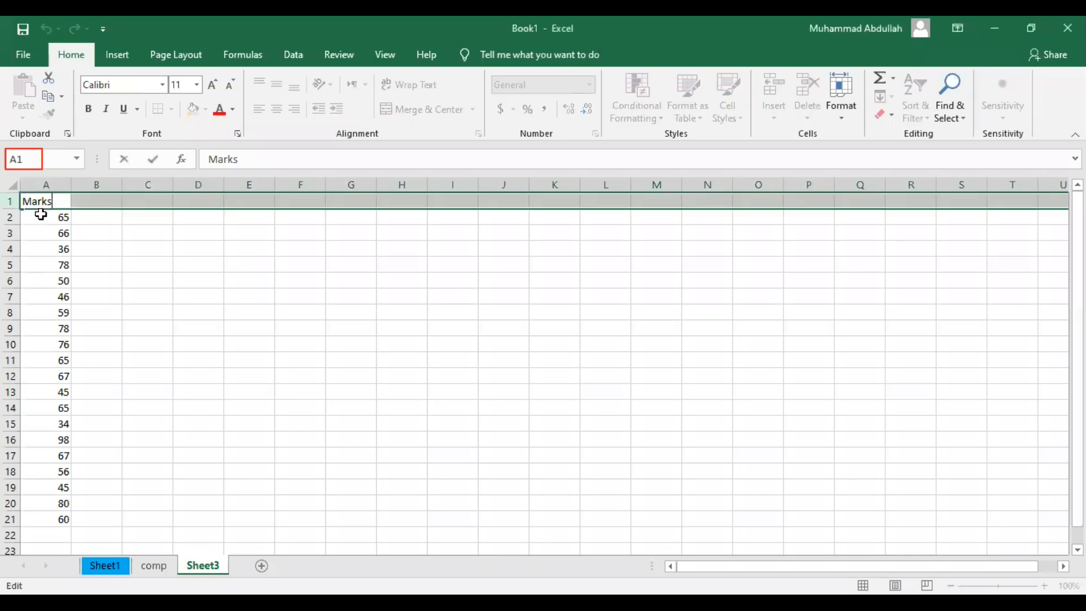
pyautogui.press('Return')
pyautogui.press('Down')
pyautogui.press('Up')
pyautogui.press('Down')
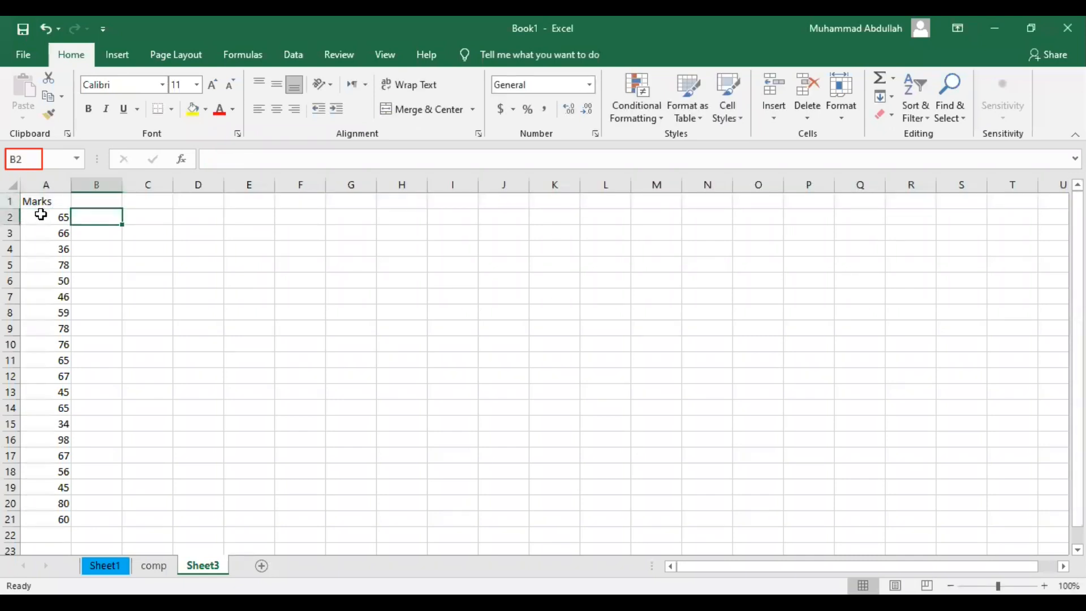
pyautogui.press('Left')
pyautogui.hotkey('ctrl', 'shift', 'Down')
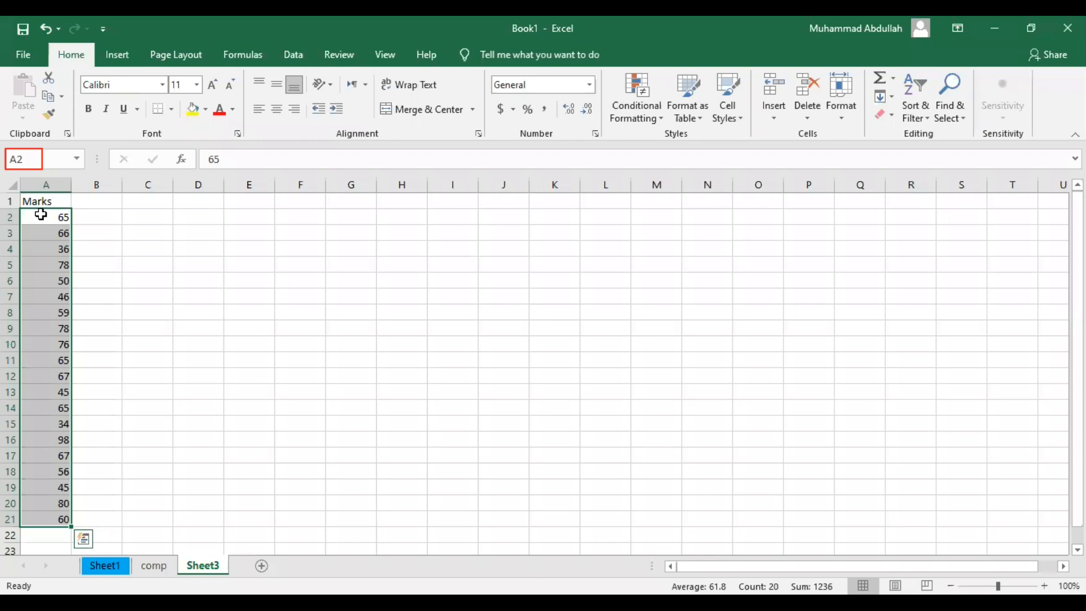
# Return to the Marks heading in A1 and select the entire column A
pyautogui.press('Up')
pyautogui.click(41, 214)
pyautogui.press('Up')
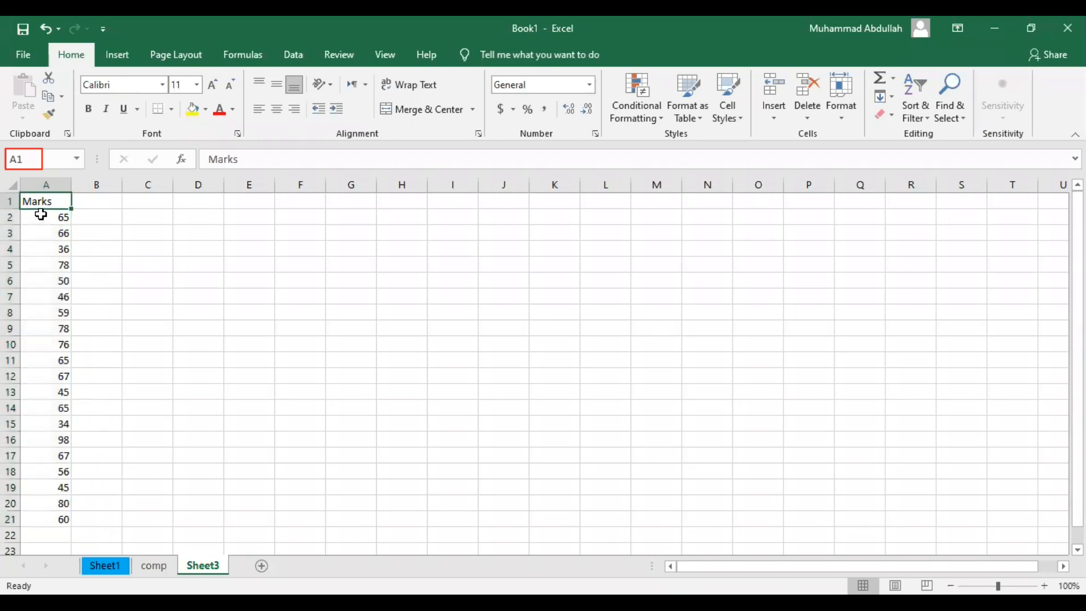
pyautogui.click(49, 184)
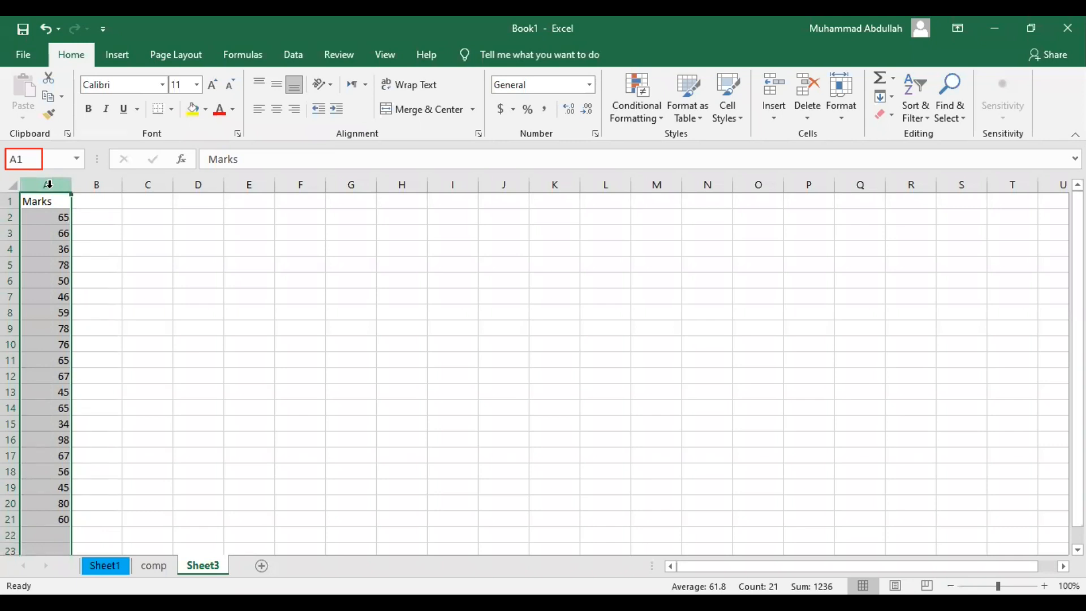
# Jump to the last mark in column A, to the sheet's last row, and back up to the last mark
pyautogui.click(48, 261)
pyautogui.hotkey('ctrl', 'Down')
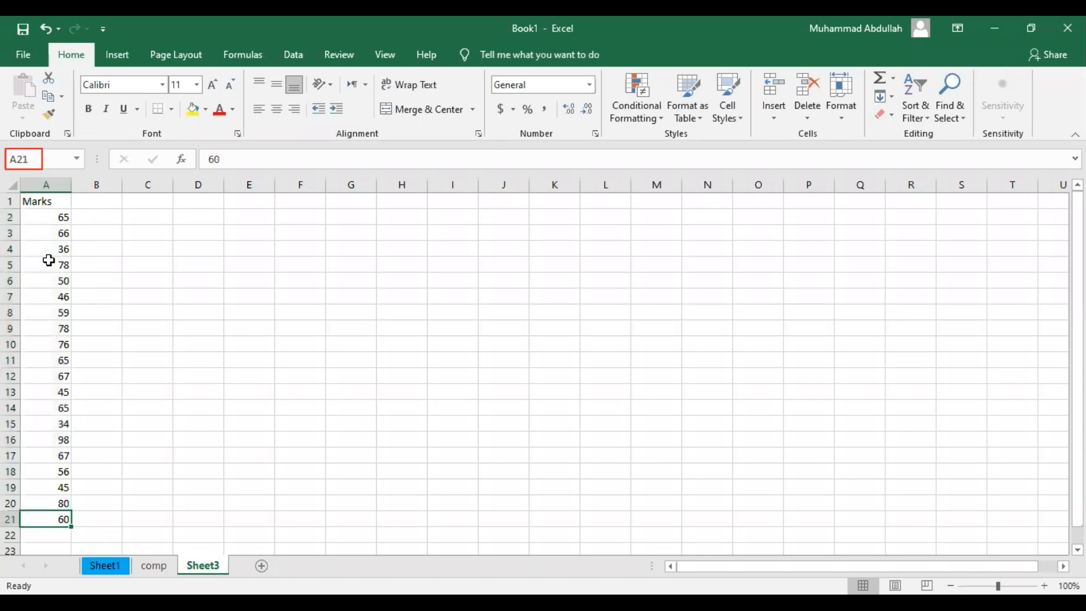
pyautogui.click(49, 360)
pyautogui.hotkey('ctrl', 'Down')
pyautogui.hotkey('ctrl', 'Down')
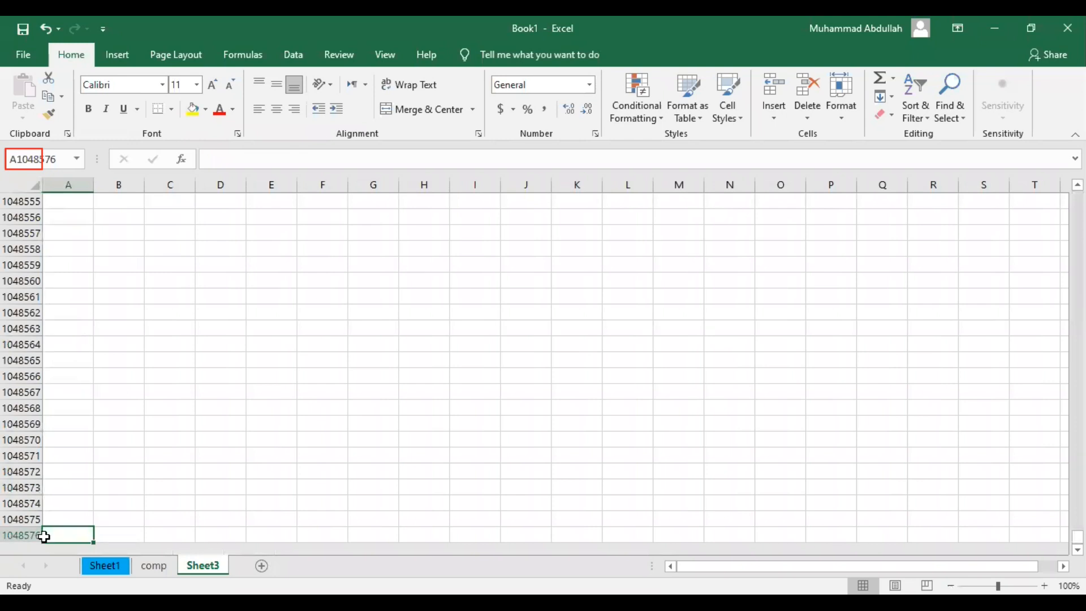
pyautogui.hotkey('ctrl', 'Up')
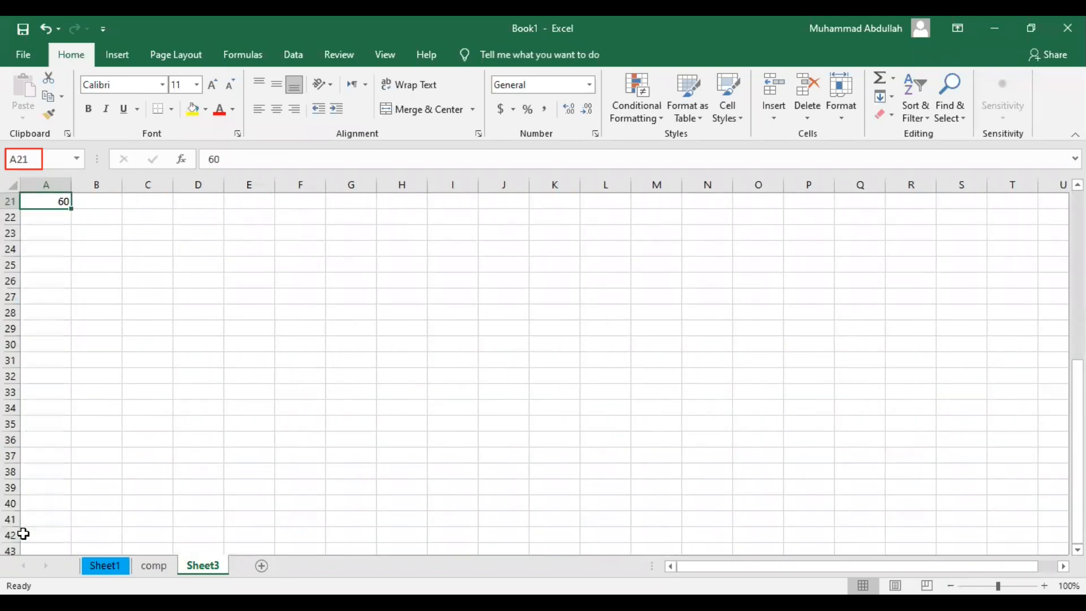
# Select the entire column A, then select only the marks in A2 to A21
pyautogui.click(48, 179)
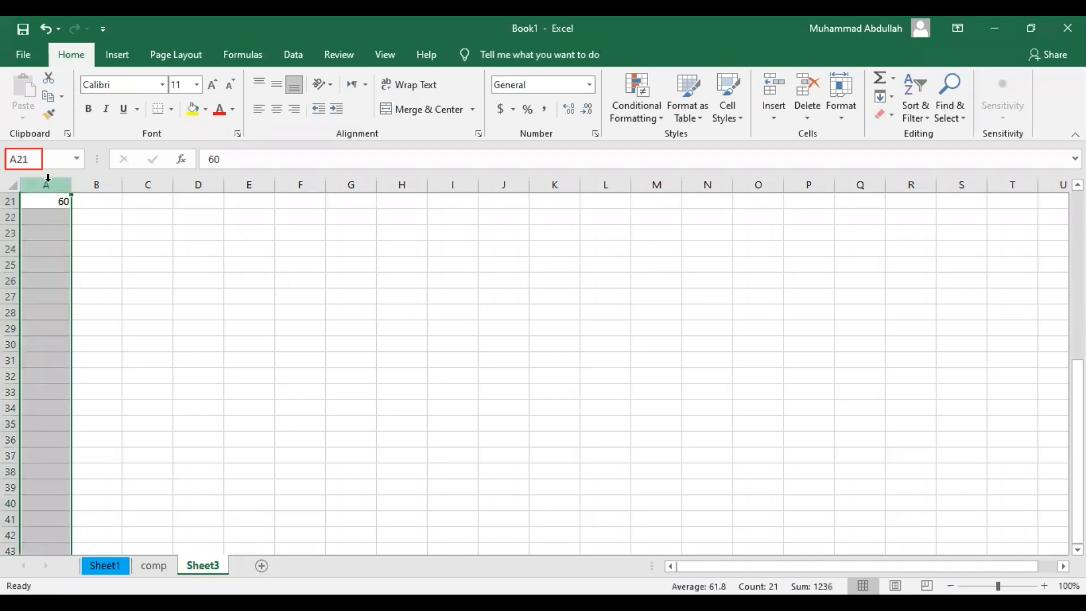
pyautogui.hotkey('ctrl', 'Home')
pyautogui.press('Down')
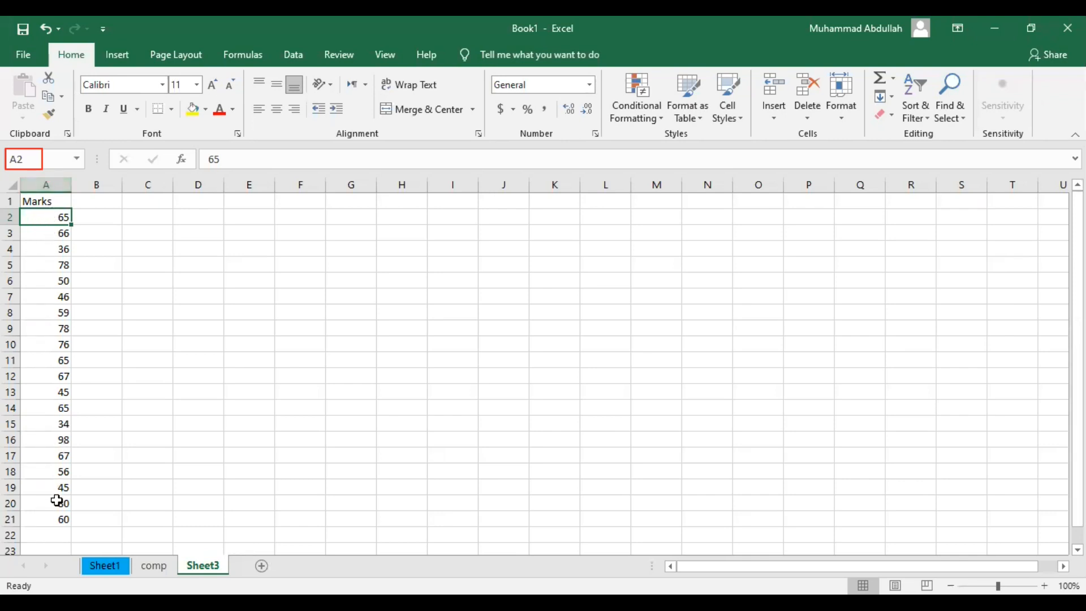
pyautogui.press('Up')
pyautogui.press('Down')
pyautogui.moveTo(38, 217); pyautogui.dragTo(64, 514)
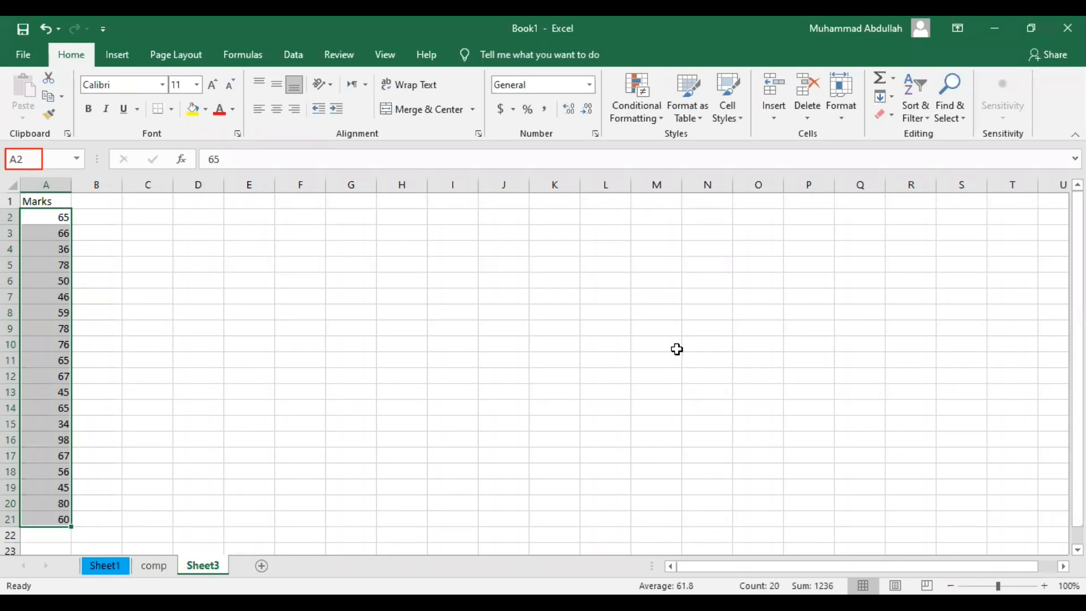
# Select the marks again from A2 down to the last filled cell, then return to only cell A2
pyautogui.hotkey('alt', 'Tab')
pyautogui.hotkey('alt', 'Tab')
pyautogui.click(48, 215)
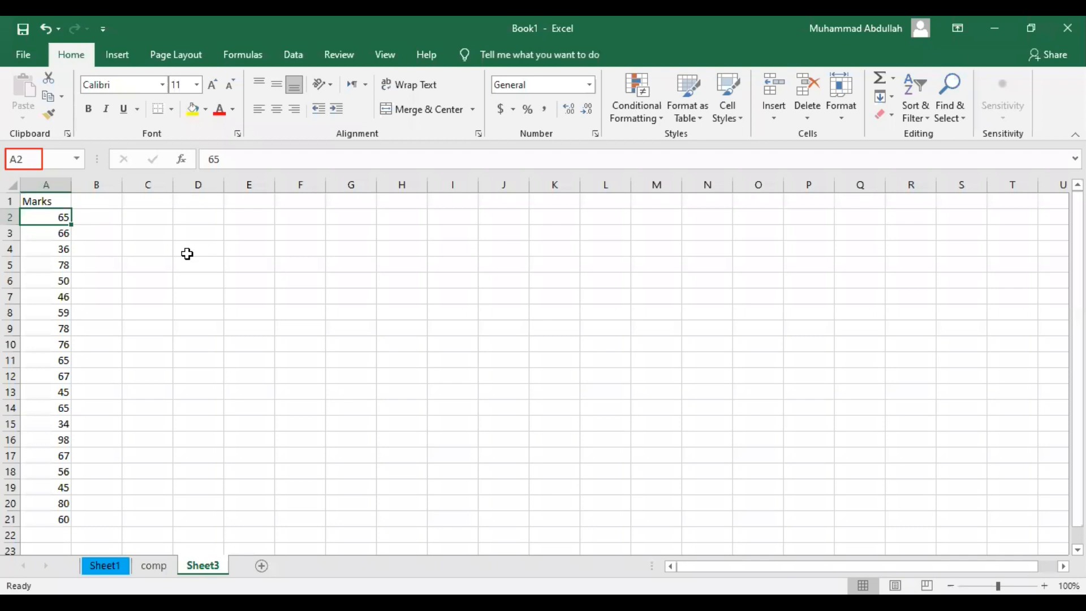
pyautogui.hotkey('ctrl', 'shift', 'Down')
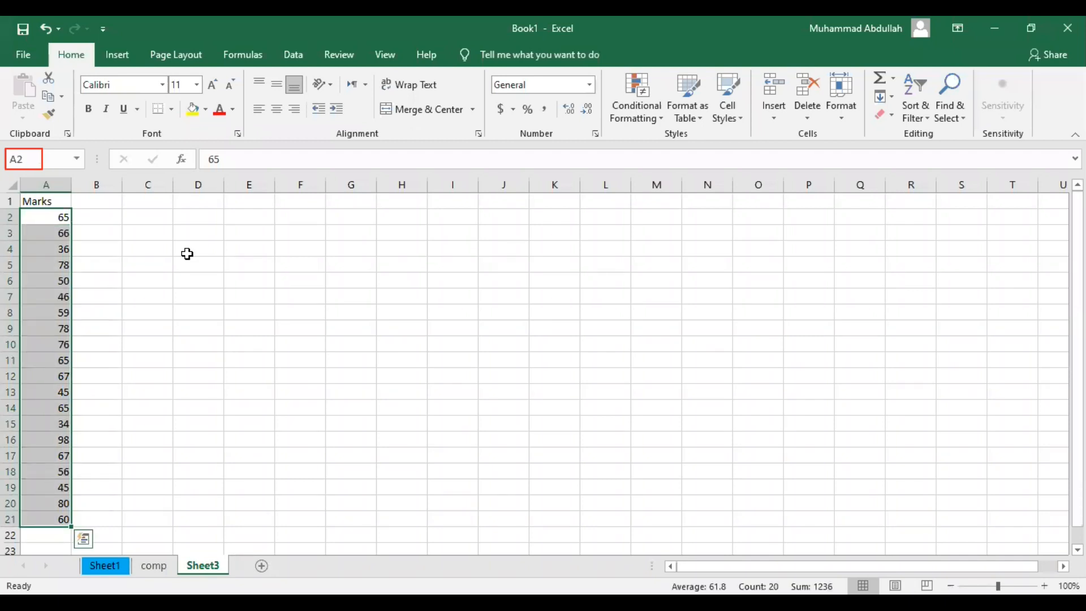
pyautogui.press('Up')
pyautogui.press('Down')
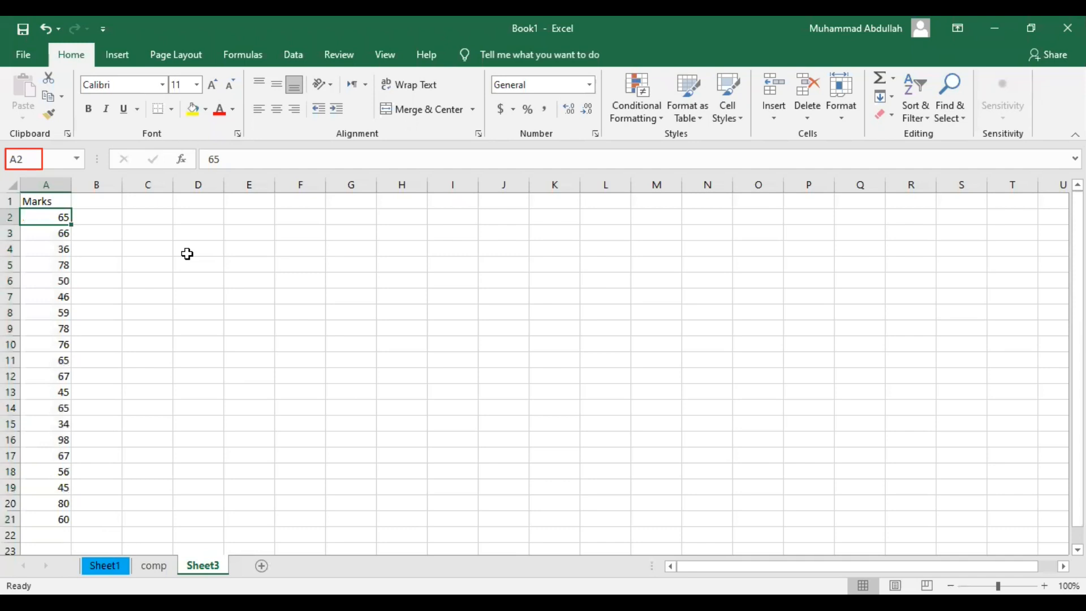
# Select the marks from A2 down to A21, then move to A5 and select from there down to the last filled cell
pyautogui.hotkey('ctrl', 'shift', 'Down')
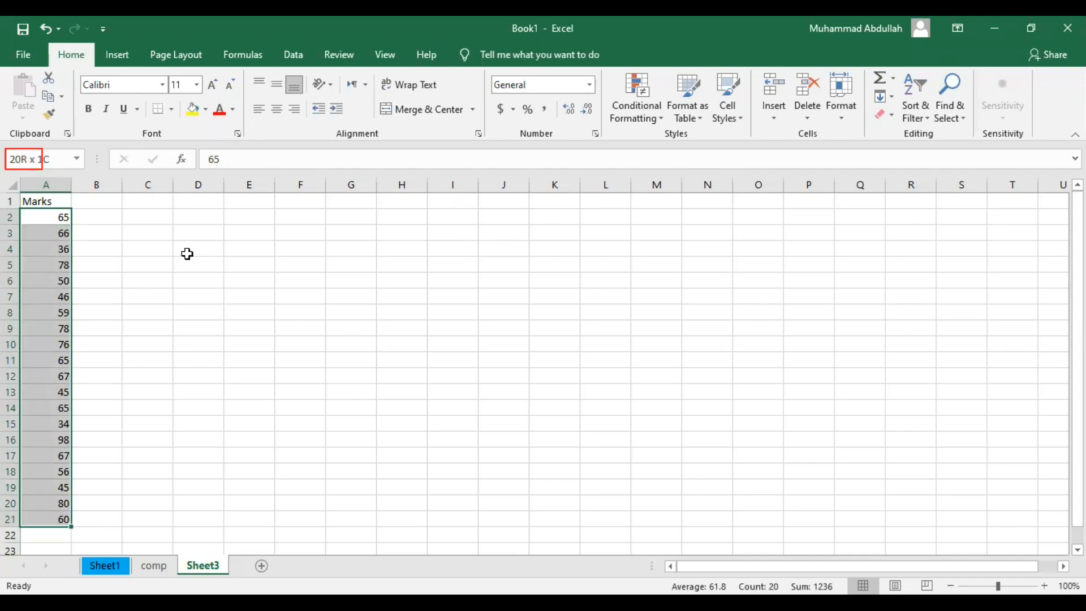
pyautogui.press('Down')
pyautogui.press('Down')
pyautogui.press('Down')
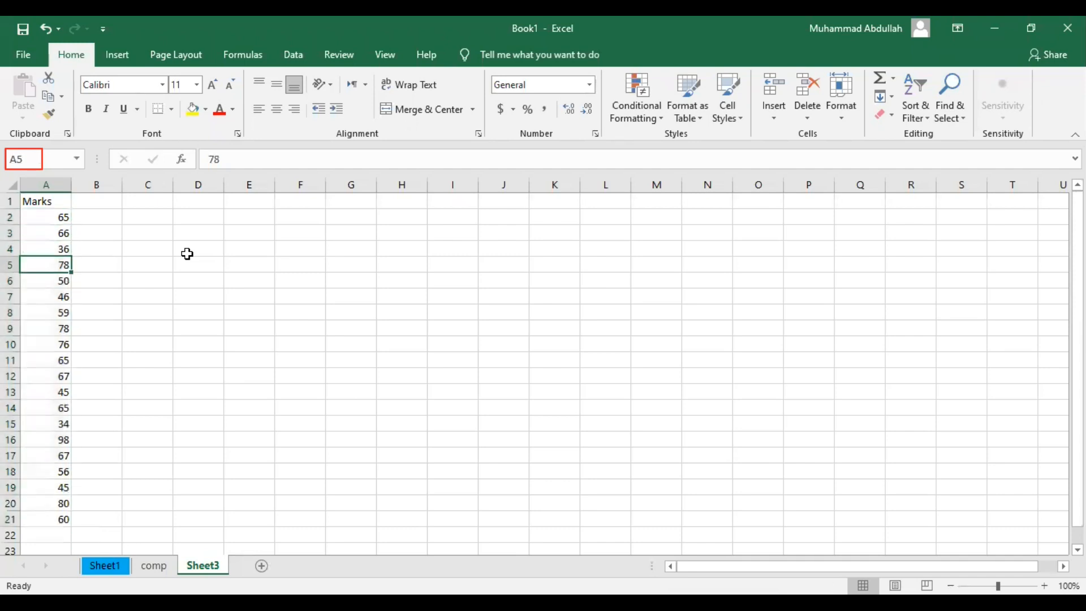
pyautogui.hotkey('ctrl', 'shift', 'Down')
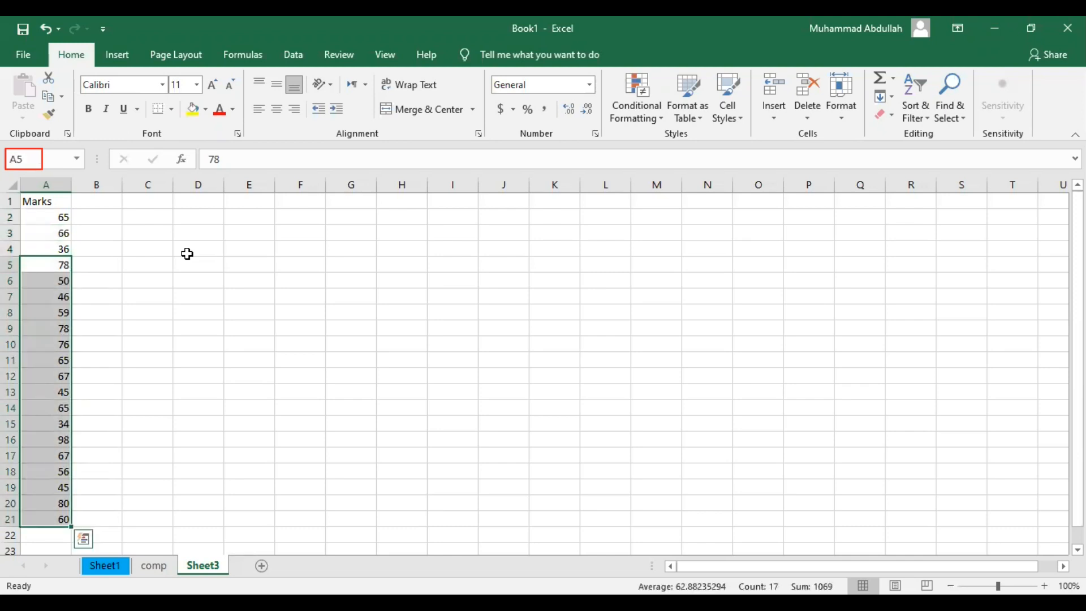
# Return to cell A2 and select the whole block of marks down to A21 again
pyautogui.hotkey('ctrl', 'Up')
pyautogui.click(55, 221)
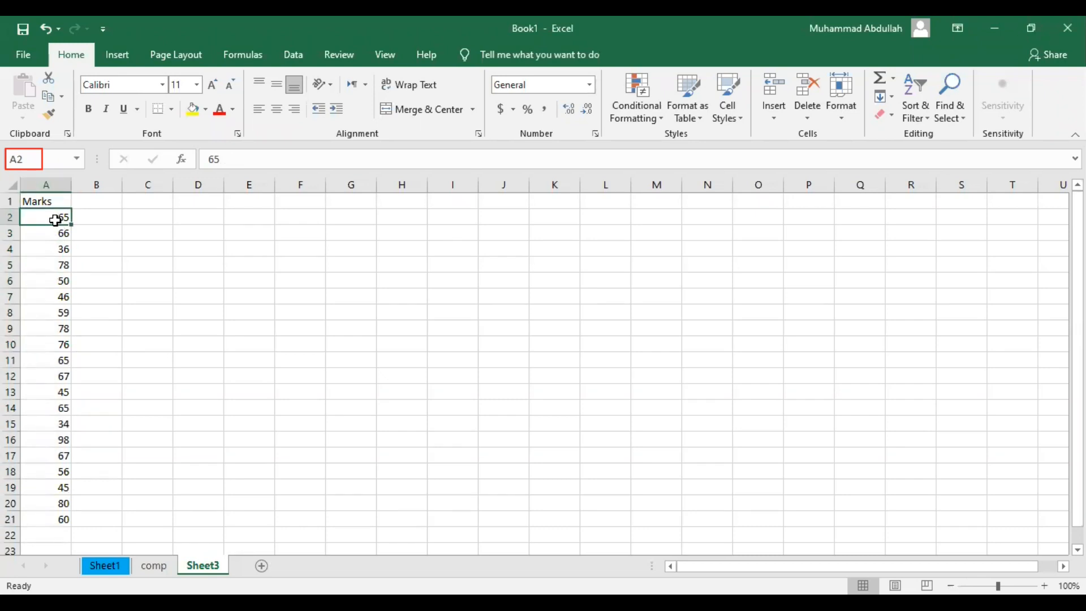
pyautogui.hotkey('ctrl', 'shift', 'Down')
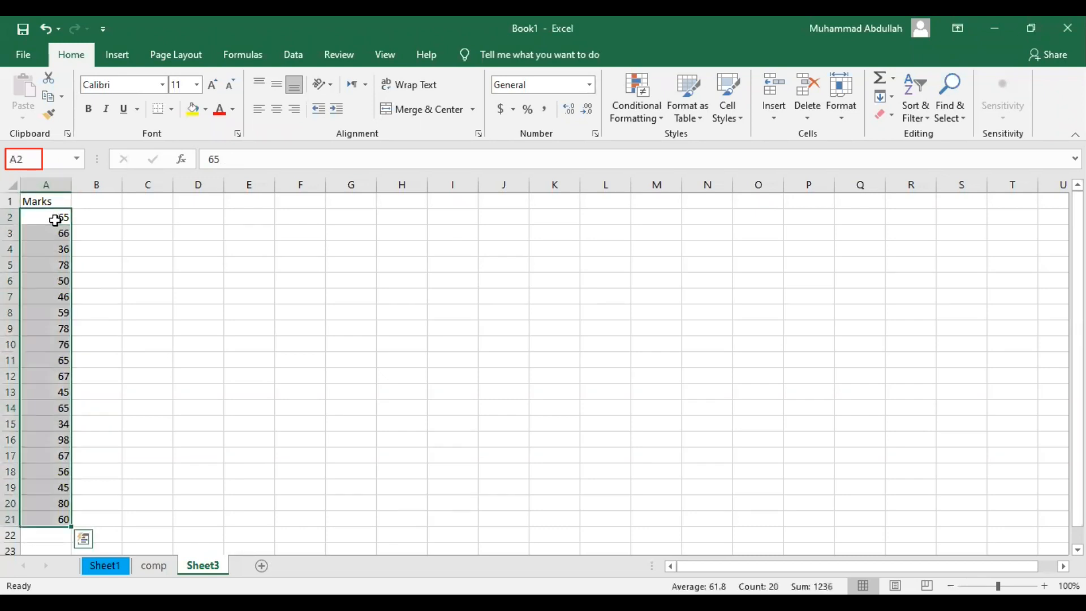
pyautogui.click(813, 17)
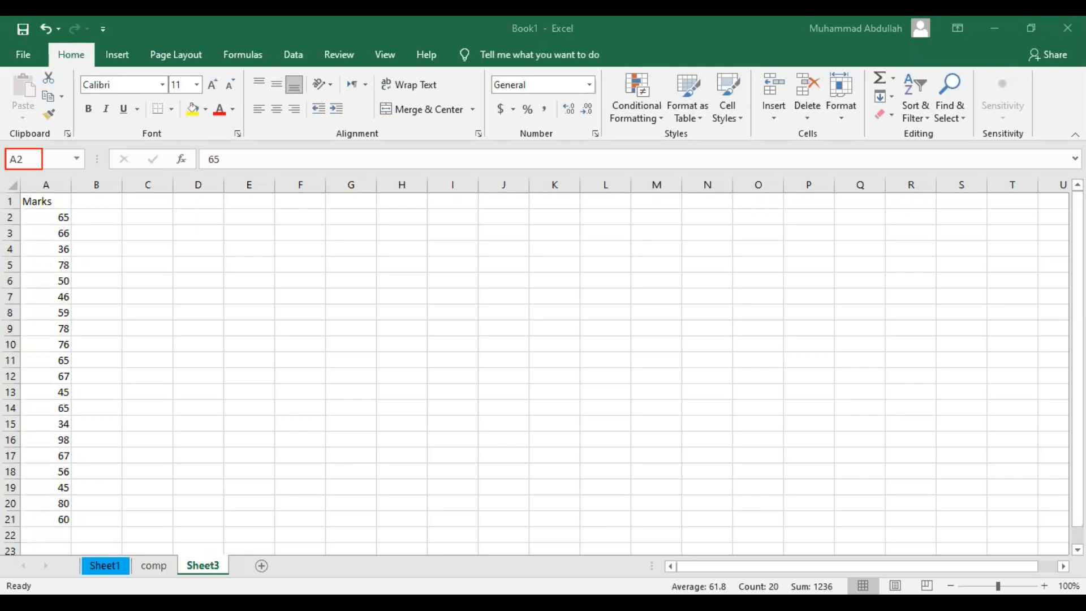
pyautogui.click(50, 222)
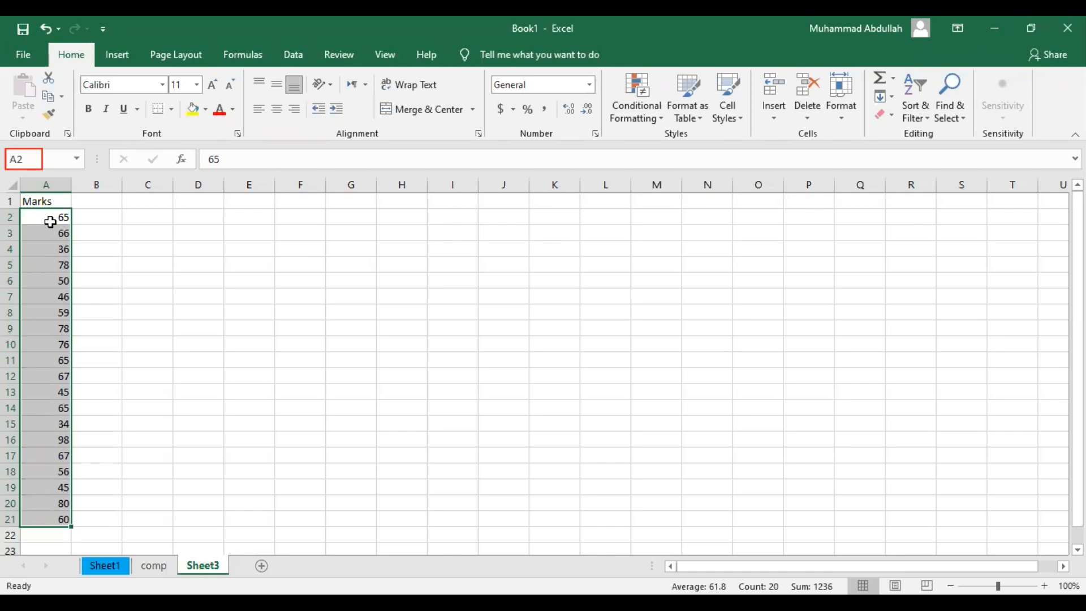
# Clear the selection, go back to A2 and extend the selection one cell at a time down to A21
pyautogui.press('Right')
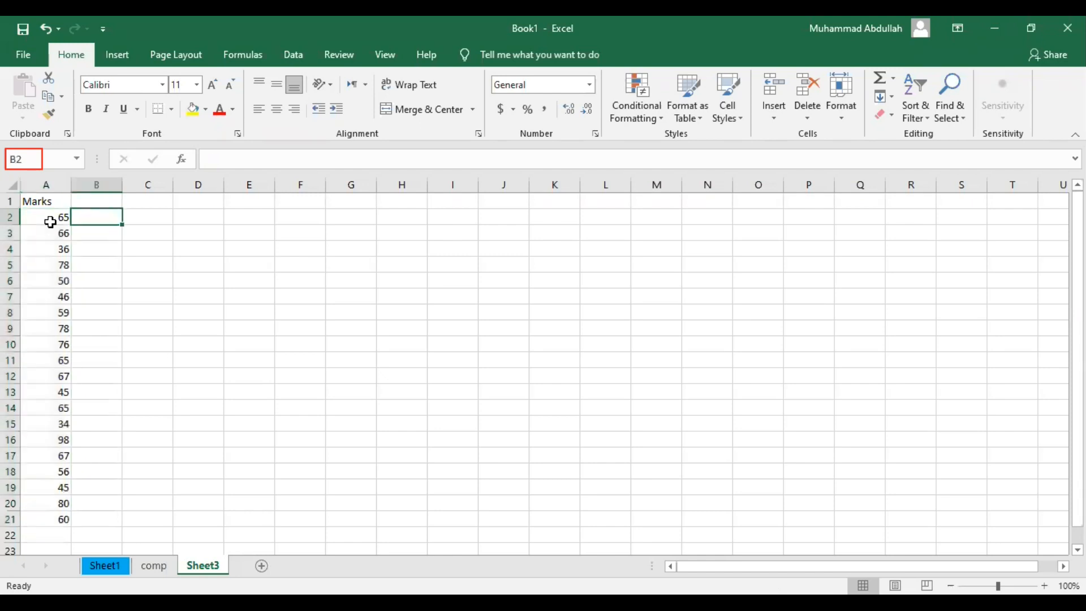
pyautogui.click(50, 222)
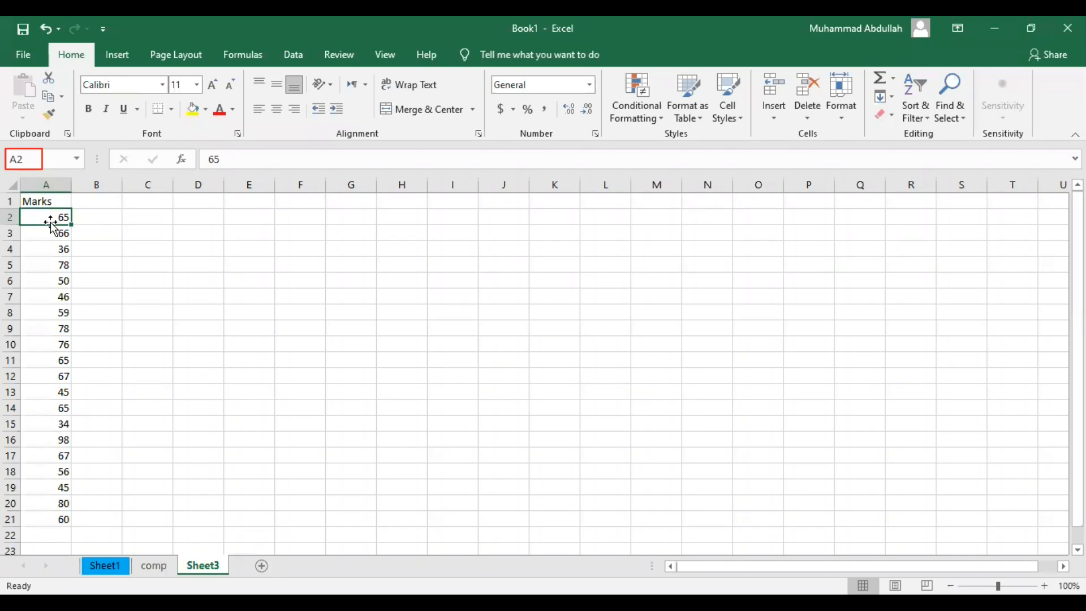
pyautogui.hotkey('shift', 'Down')
pyautogui.hotkey('shift', 'Down')
pyautogui.hotkey('shift', 'Down')
pyautogui.hotkey('shift', 'Down')
pyautogui.hotkey('shift', 'Down')
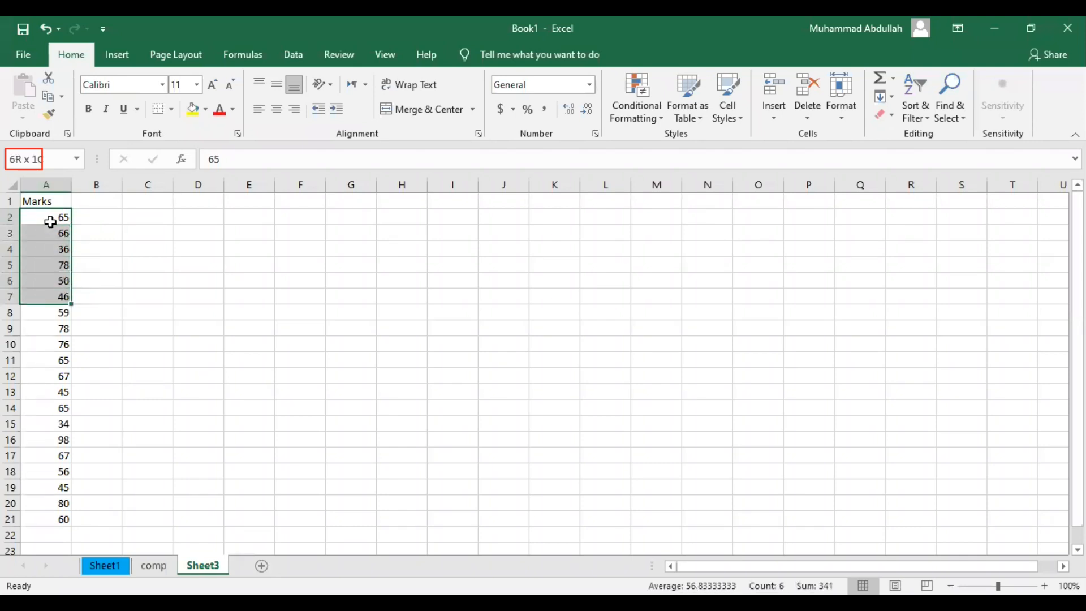
pyautogui.hotkey('shift', 'Down')
pyautogui.hotkey('shift', 'Down')
pyautogui.hotkey('shift', 'Down')
pyautogui.hotkey('shift', 'Down')
pyautogui.hotkey('shift', 'Down')
pyautogui.hotkey('shift', 'Down')
pyautogui.hotkey('shift', 'Down')
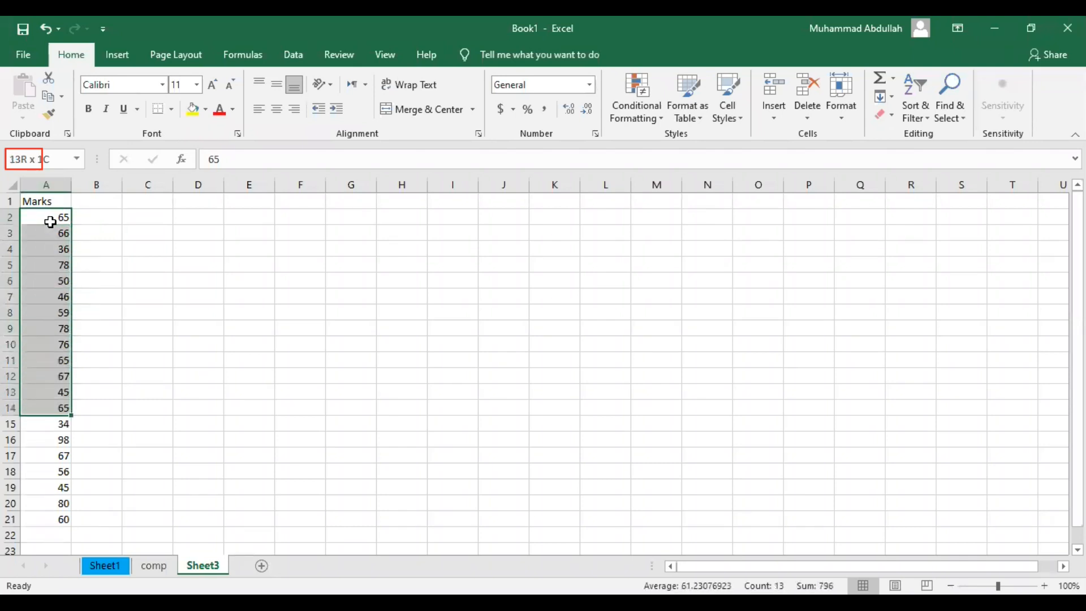
pyautogui.hotkey('shift', 'Down')
pyautogui.hotkey('shift', 'Down')
pyautogui.hotkey('shift', 'Down')
pyautogui.hotkey('shift', 'Down')
pyautogui.hotkey('shift', 'Down')
pyautogui.hotkey('shift', 'Down')
pyautogui.hotkey('shift', 'Down')
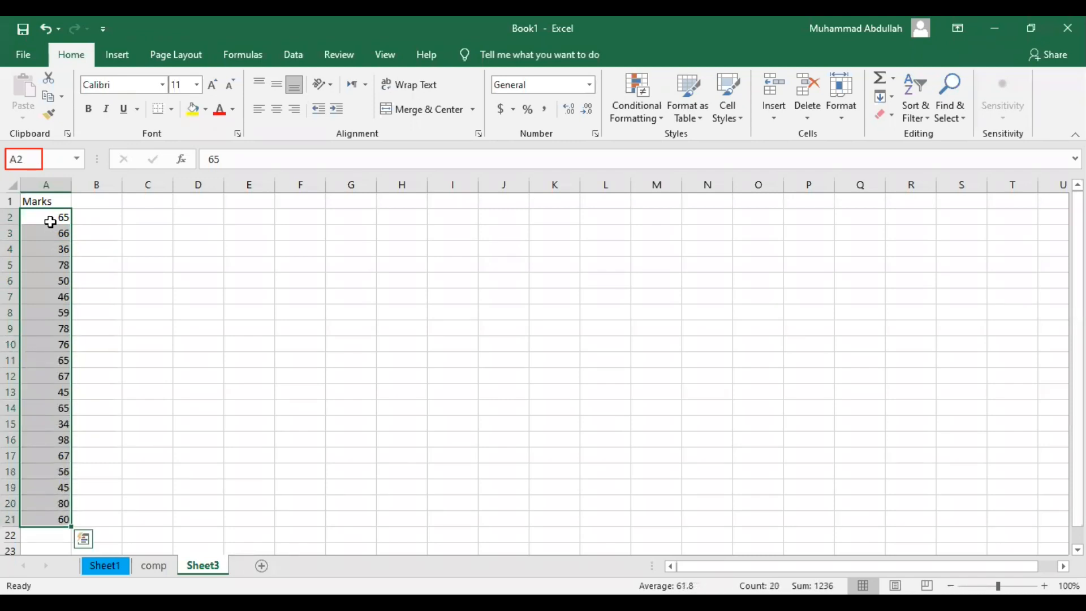
pyautogui.click(56, 537)
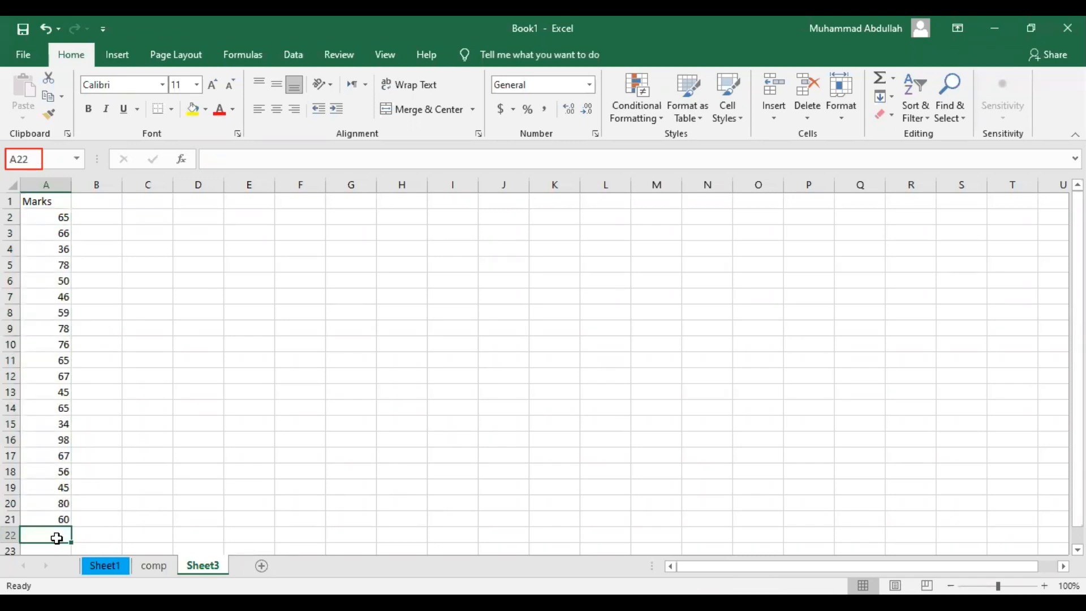
pyautogui.write('=a')
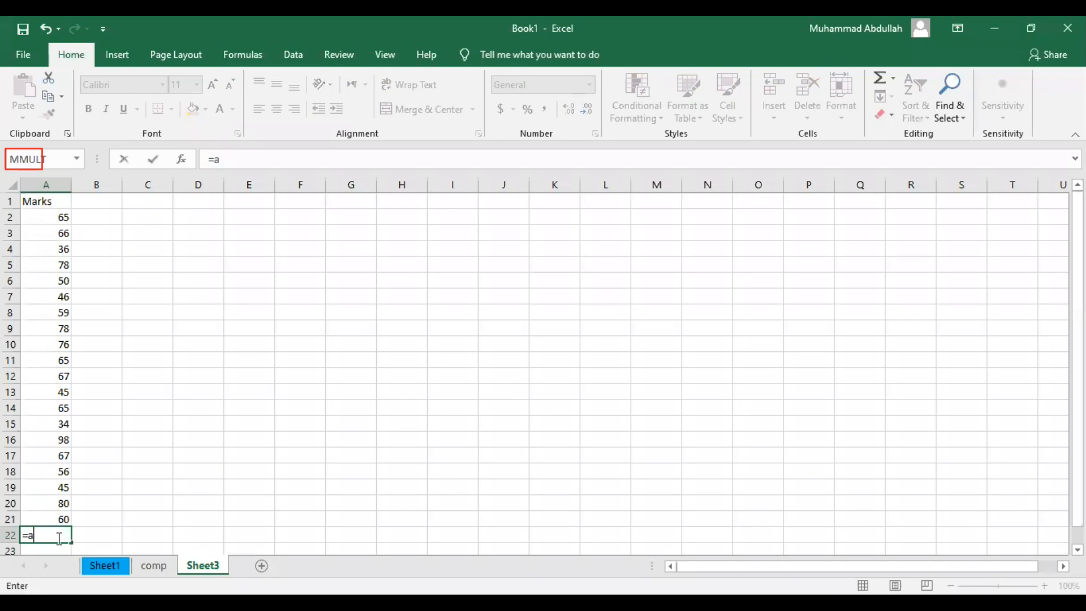
pyautogui.write('verage')
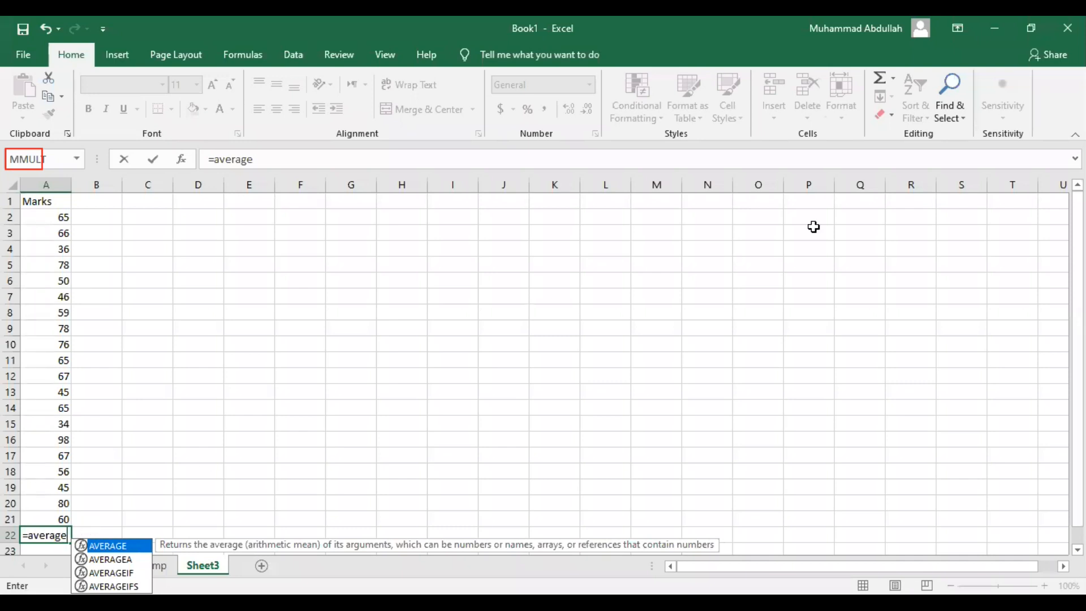
pyautogui.press('Escape')
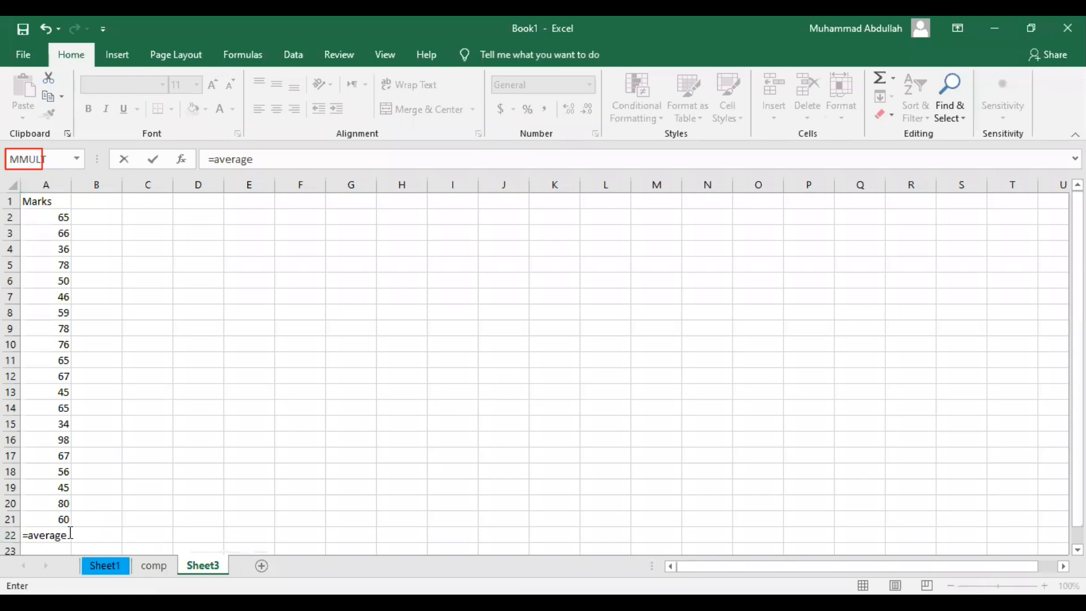
pyautogui.click(186, 558)
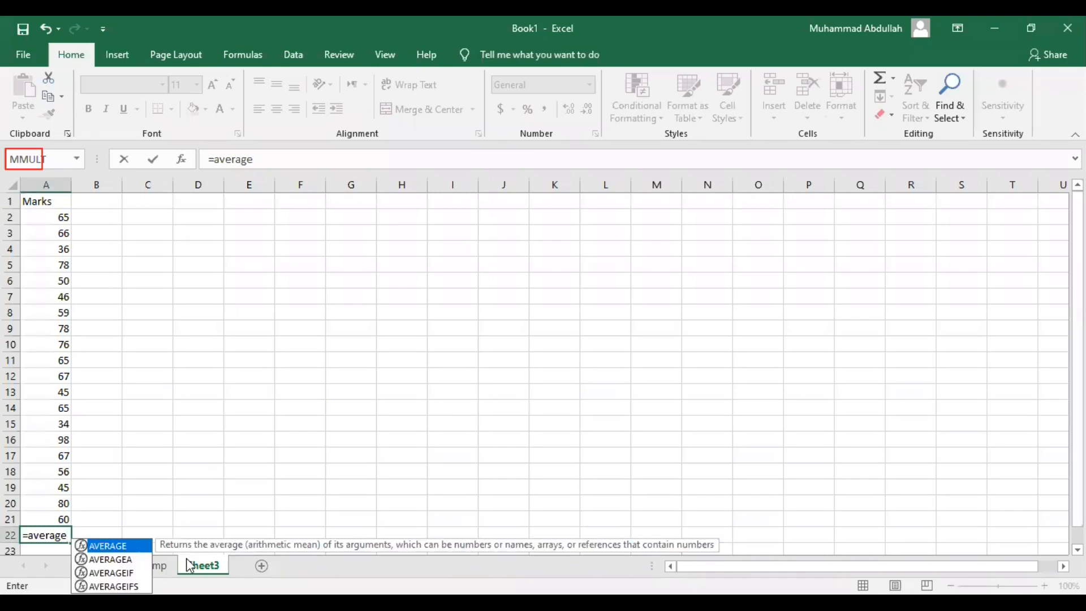
pyautogui.write('(')
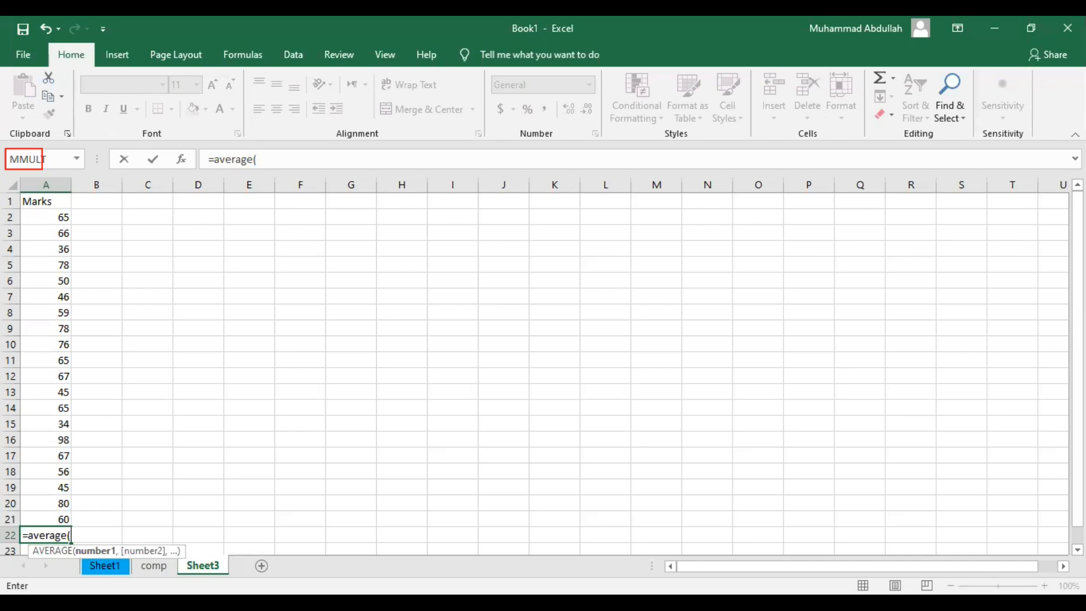
pyautogui.moveTo(43, 222); pyautogui.dragTo(36, 517)
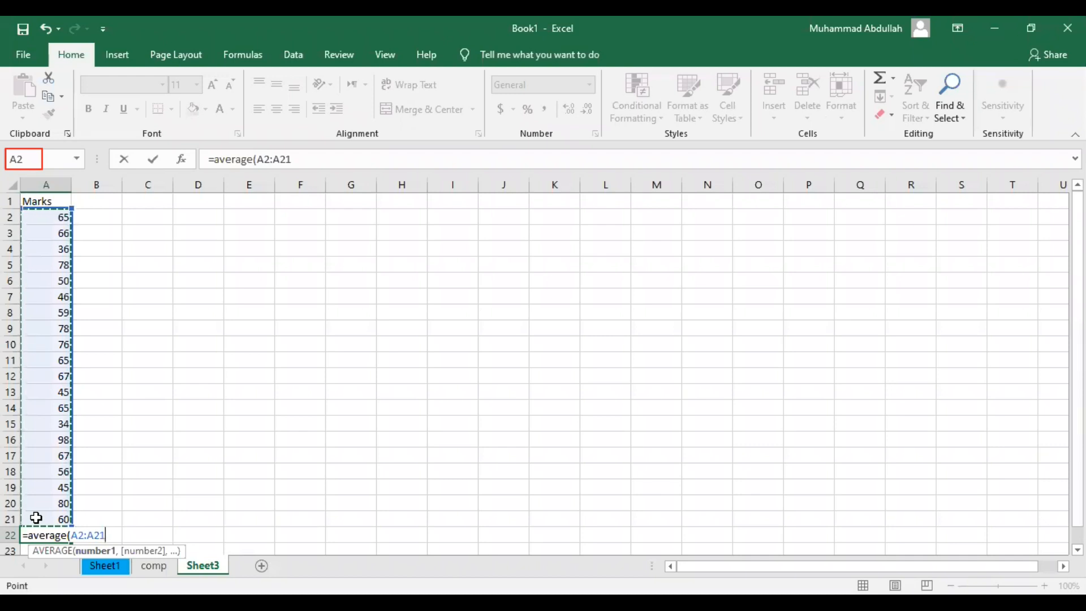
pyautogui.press('Escape')
pyautogui.write('=')
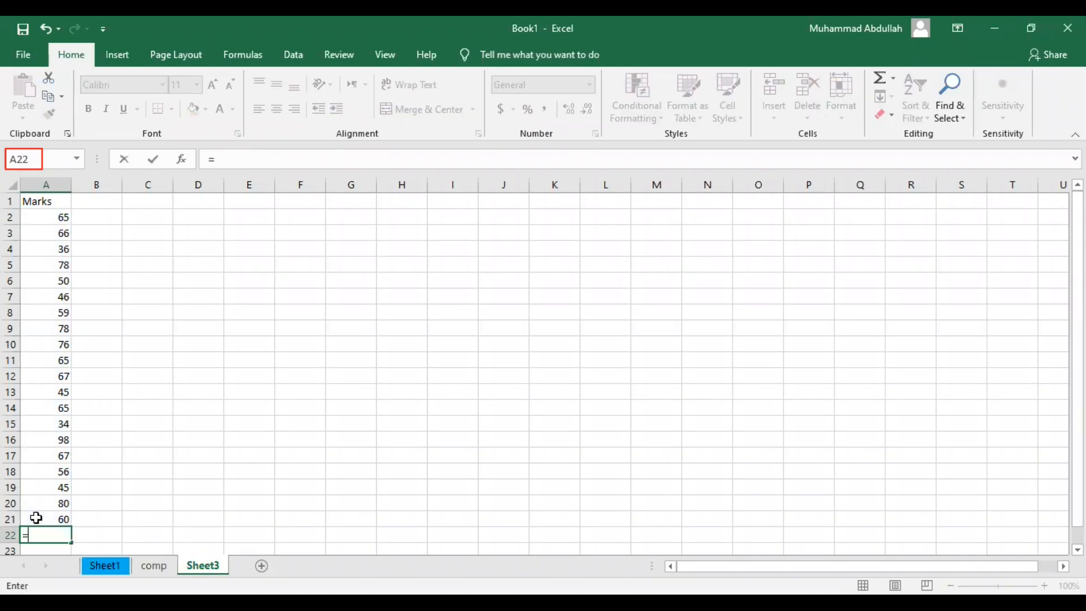
pyautogui.write('average')
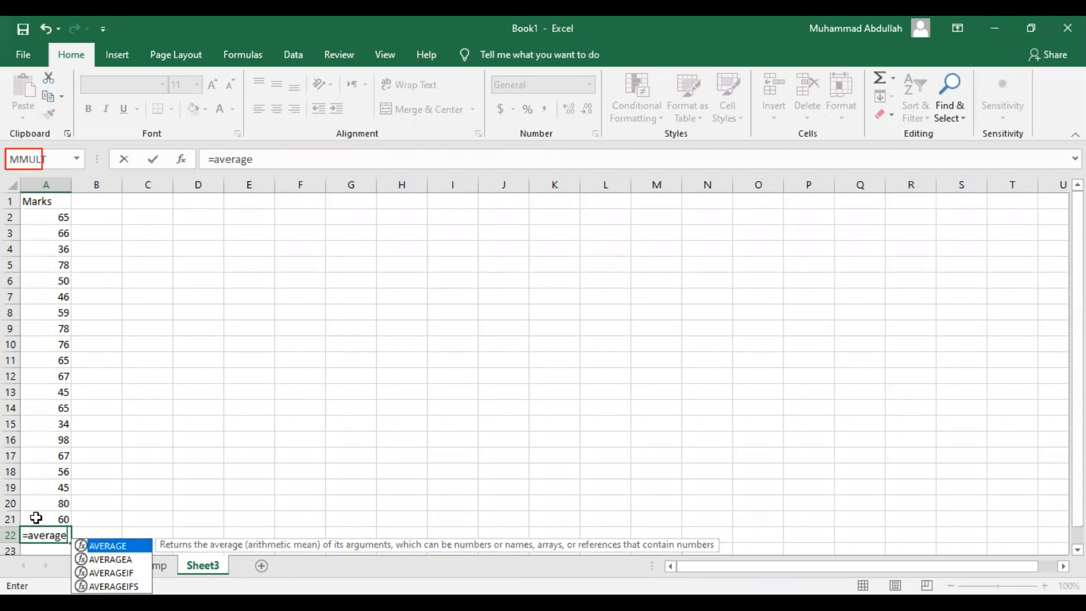
pyautogui.write('(')
pyautogui.click(36, 518)
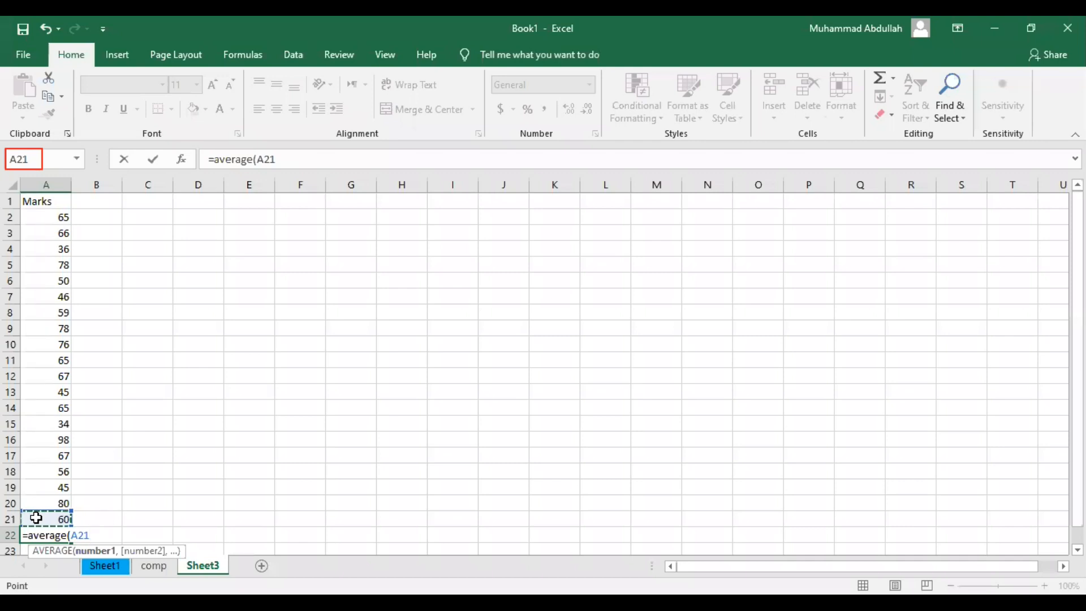
pyautogui.hotkey('ctrl', 'shift', 'Up')
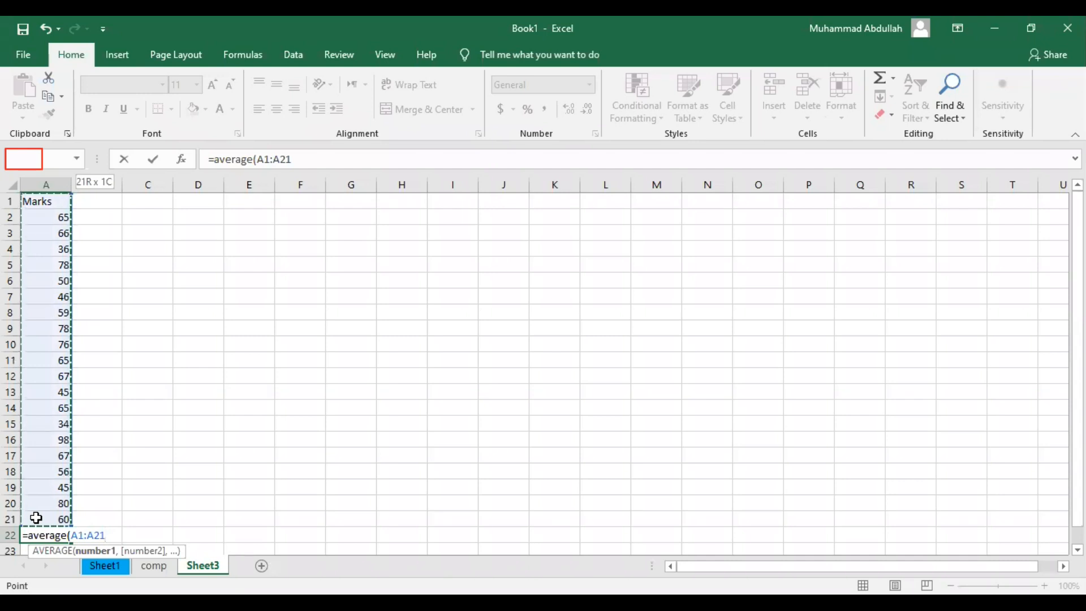
pyautogui.hotkey('shift', 'Down')
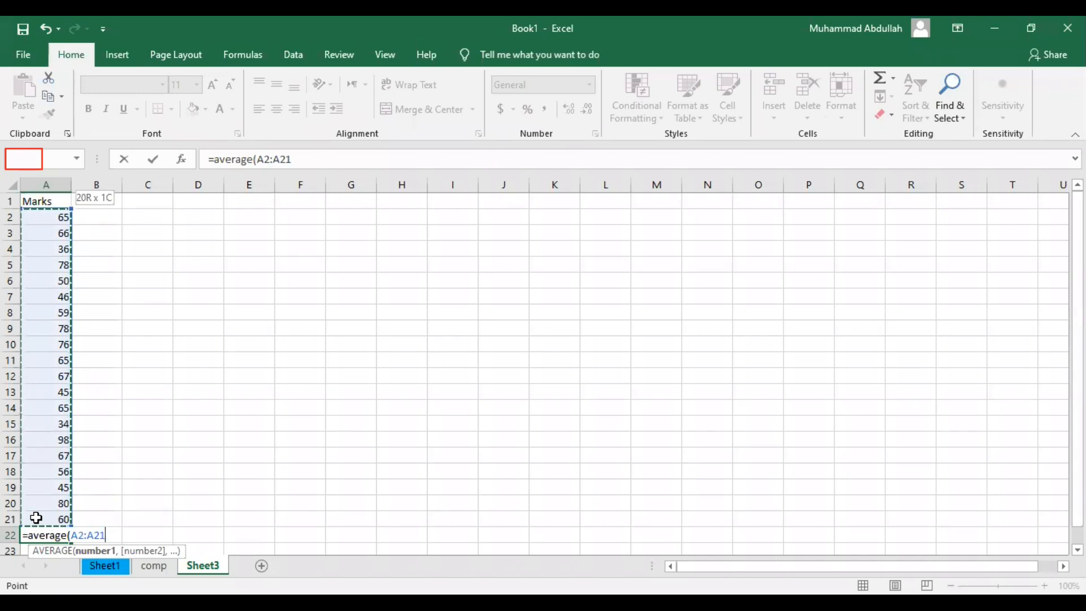
pyautogui.hotkey('ctrl', 'Down')
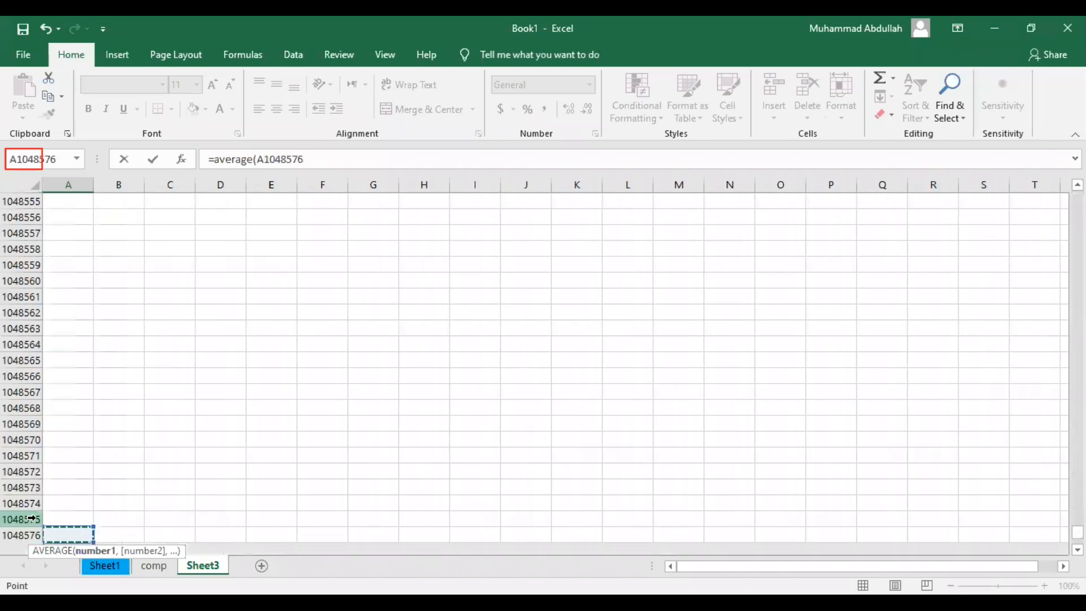
pyautogui.press('Escape')
# Start an AVERAGE formula in A22 and pick the marks from A21 up to A2 as its range, excluding the heading
pyautogui.press('Up')
pyautogui.press('Down')
pyautogui.press('Up')
pyautogui.hotkey('ctrl', 'Up')
pyautogui.hotkey('ctrl', 'Down')
pyautogui.press('Down')
pyautogui.write('=a')
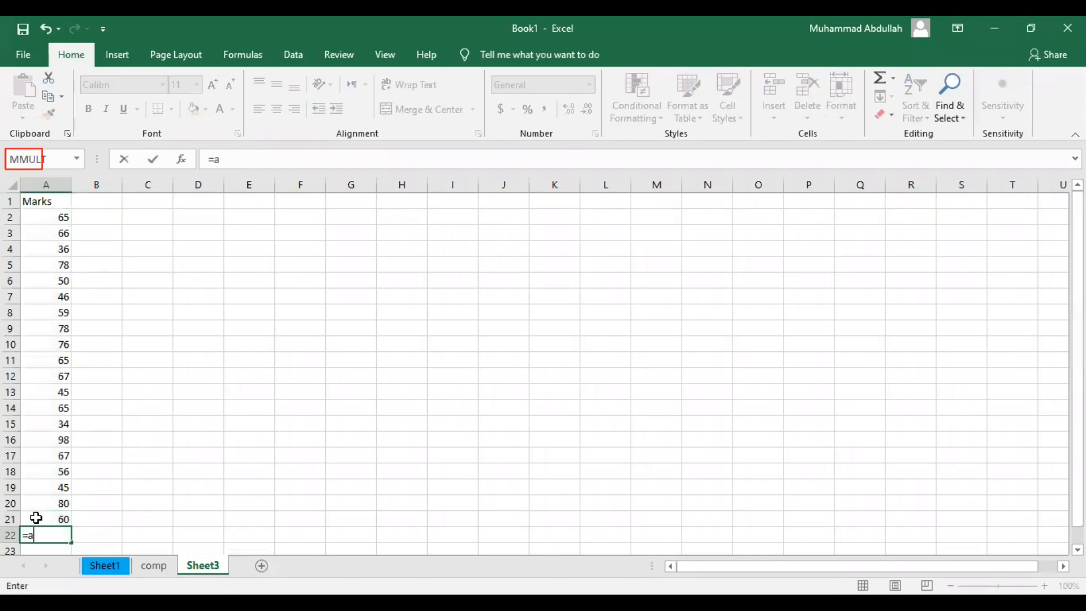
pyautogui.write('verage')
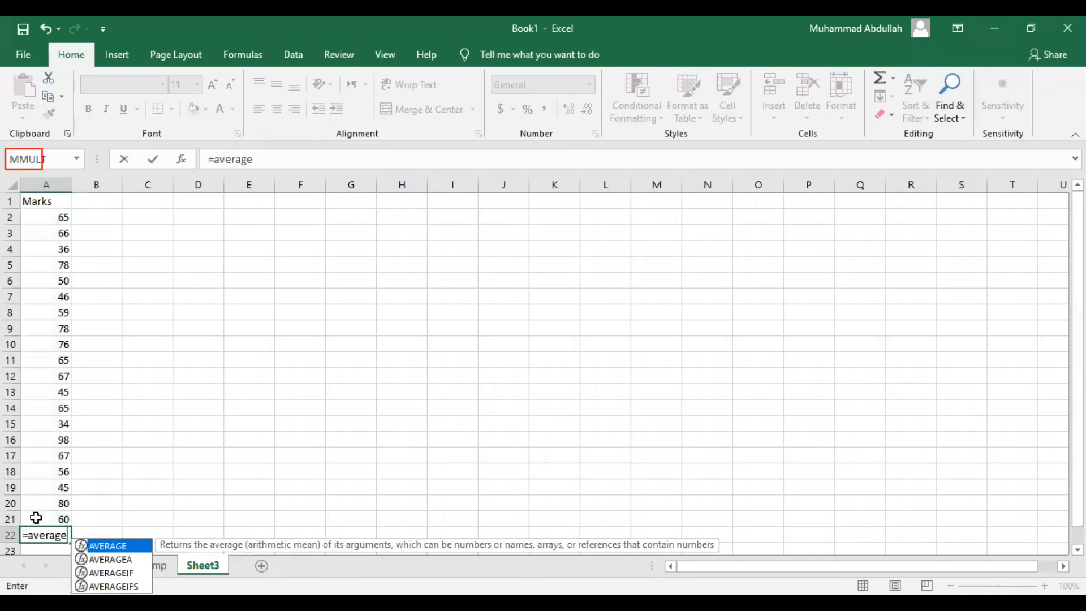
pyautogui.write('(')
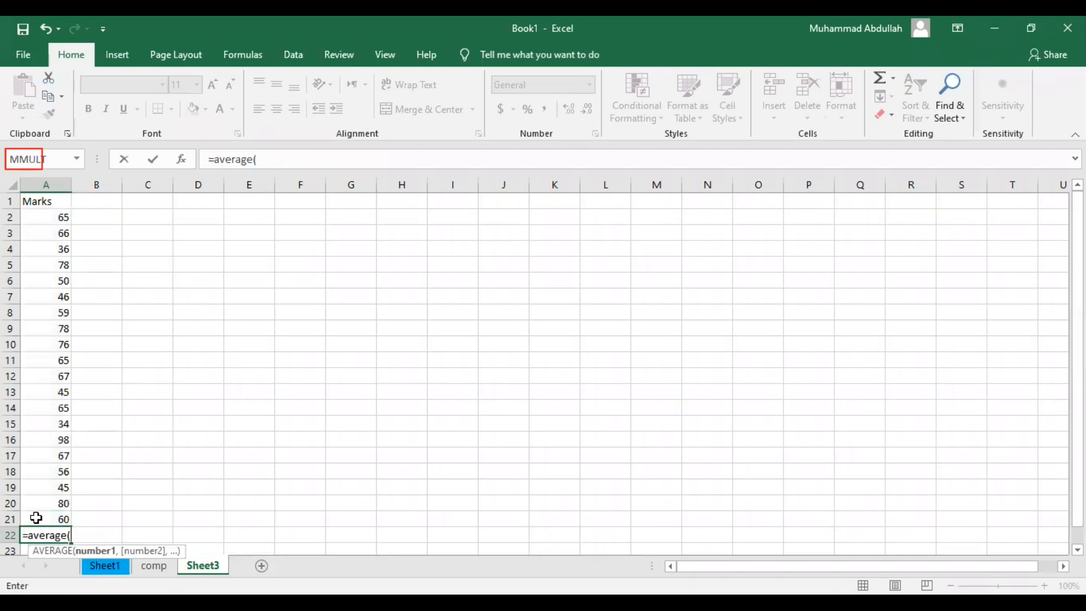
pyautogui.click(36, 517)
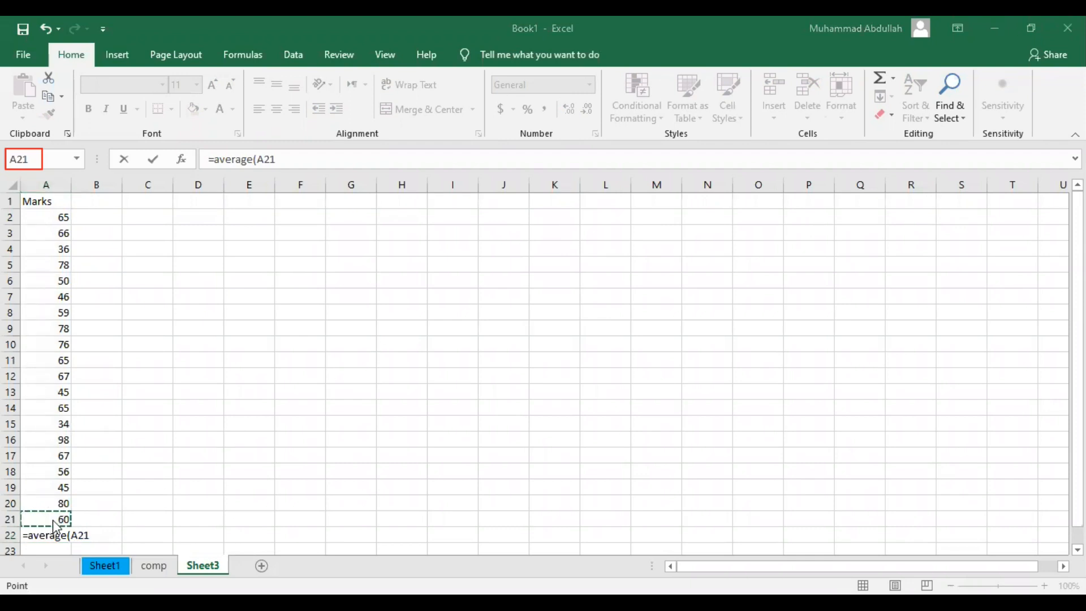
pyautogui.click(91, 531)
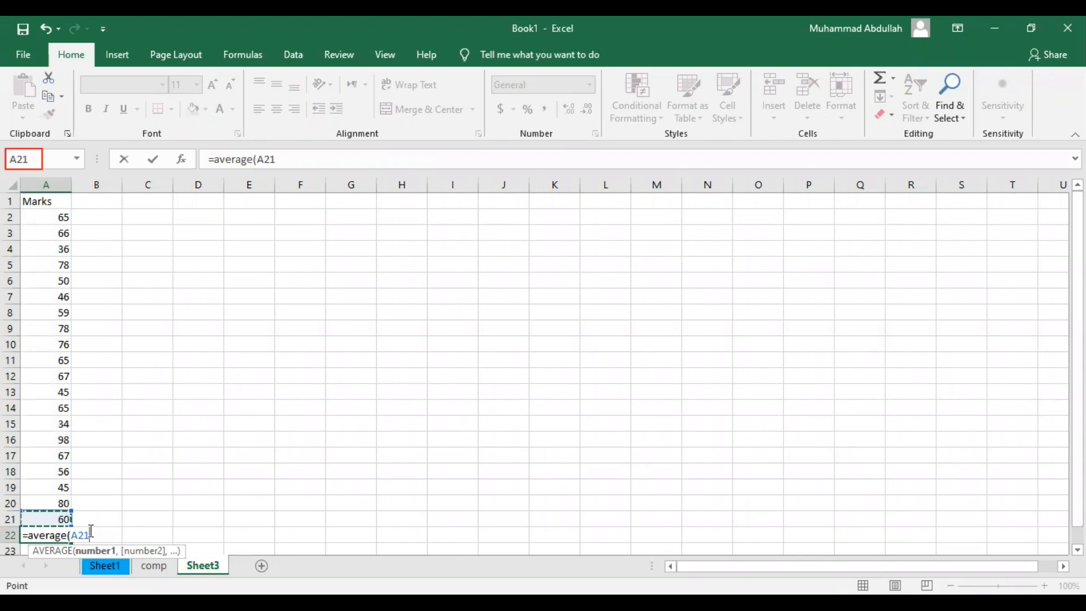
pyautogui.hotkey('ctrl', 'shift', 'Up')
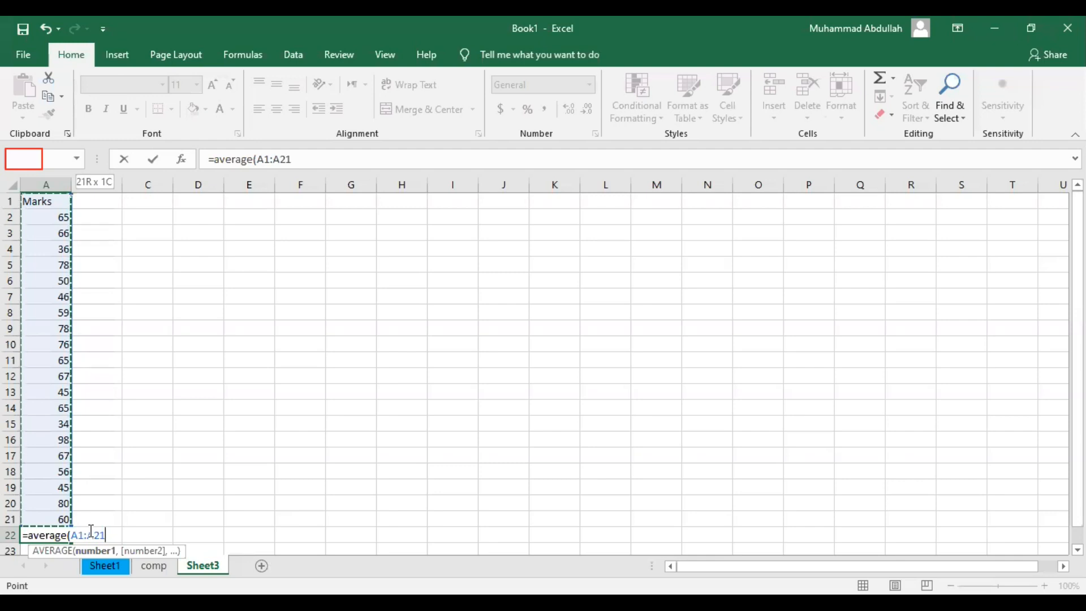
pyautogui.hotkey('shift', 'Down')
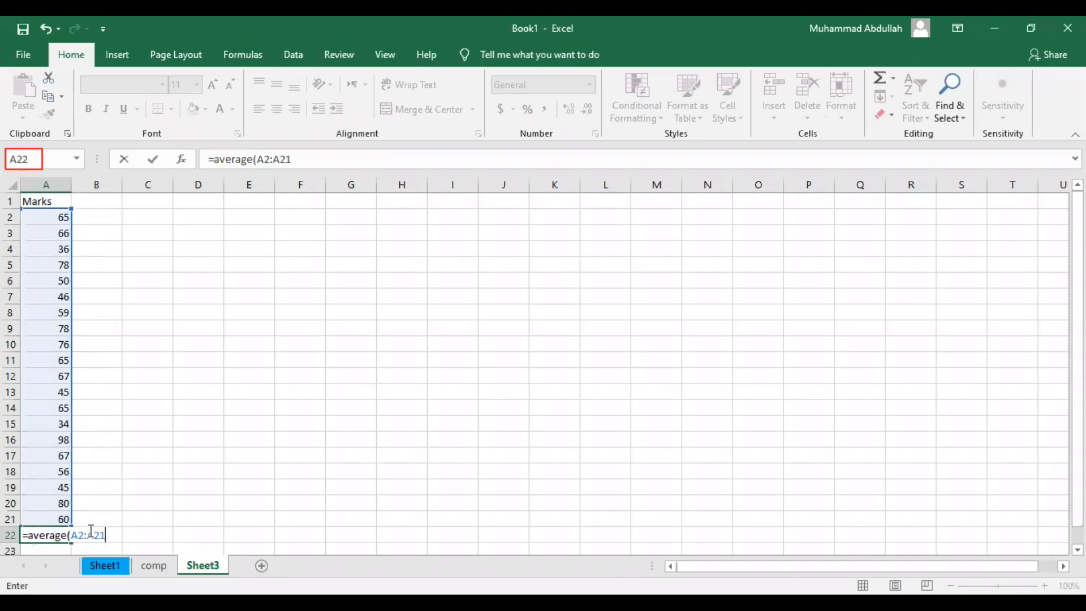
# Replace the range in A22's AVERAGE formula with a2:a21 and complete the formula
pyautogui.press('BackSpace')
pyautogui.press('BackSpace')
pyautogui.press('BackSpace')
pyautogui.press('BackSpace')
pyautogui.press('BackSpace')
pyautogui.press('BackSpace')
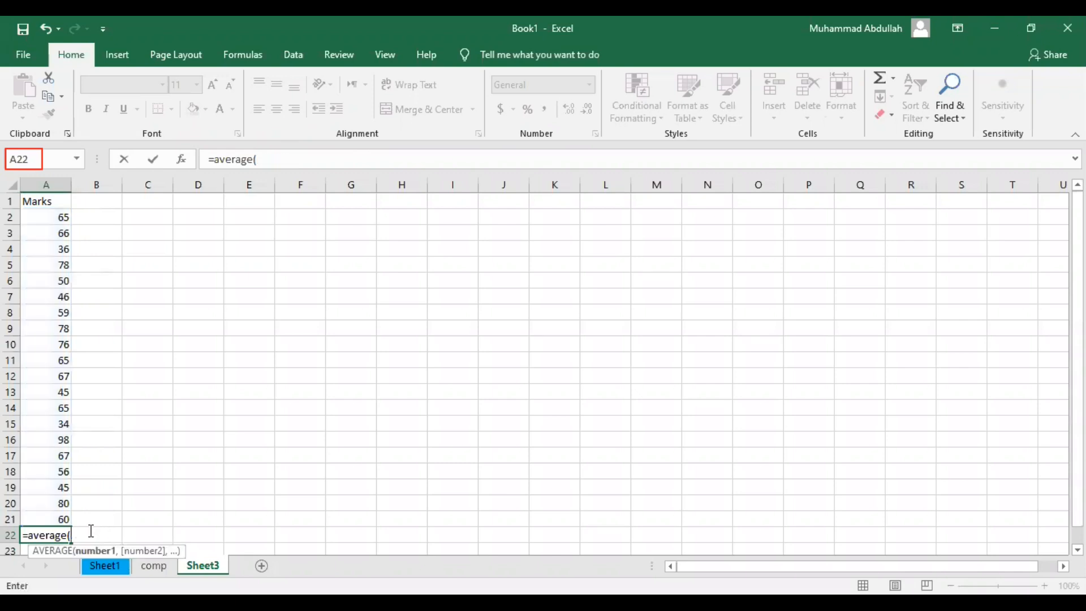
pyautogui.write('a2')
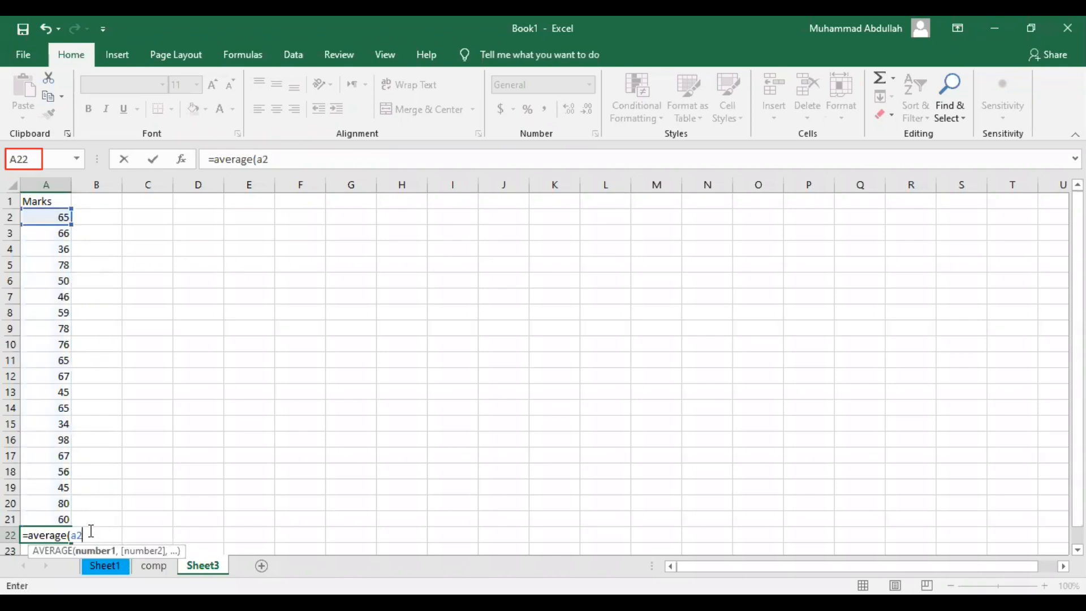
pyautogui.write(':a21)')
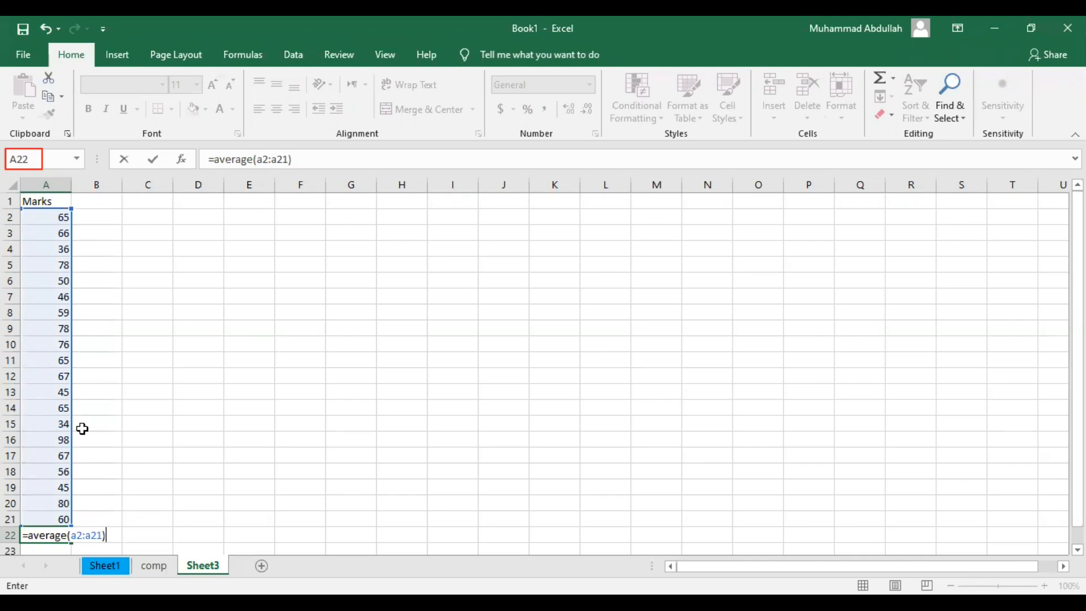
pyautogui.press('Return')
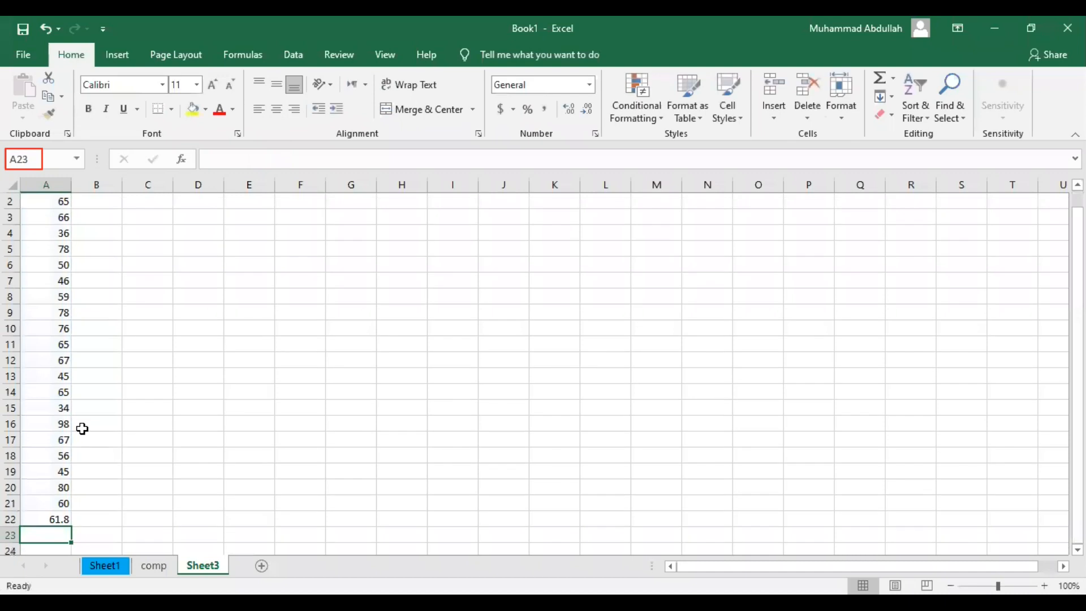
pyautogui.press('Up')
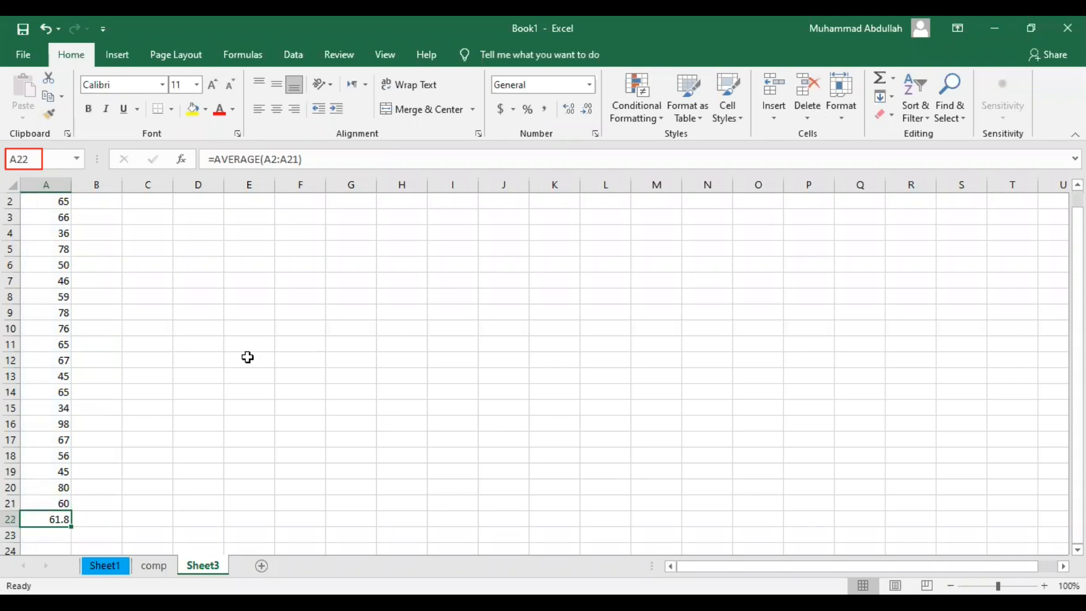
pyautogui.click(111, 311)
pyautogui.hotkey('ctrl', 'Up')
pyautogui.press('Down')
pyautogui.press('Down')
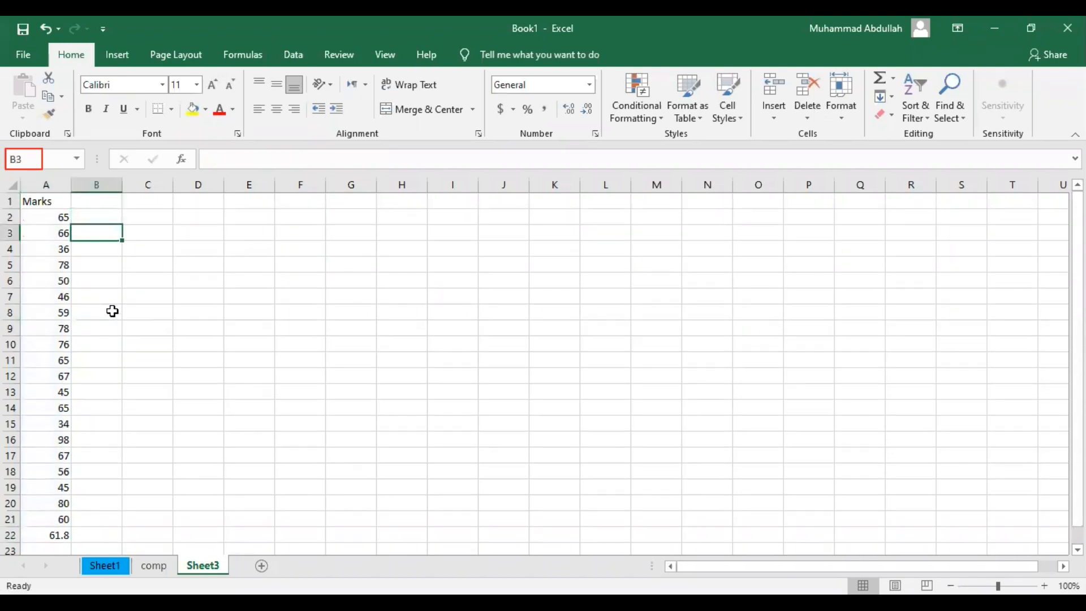
pyautogui.hotkey('ctrl', 'Down')
pyautogui.hotkey('ctrl', 'Up')
pyautogui.press('Left')
pyautogui.press('Right')
# Total the marks in D4 with the formula =sum(a2:a21)
pyautogui.press('Down')
pyautogui.press('Right')
pyautogui.press('Down')
pyautogui.press('Right')
pyautogui.press('Down')
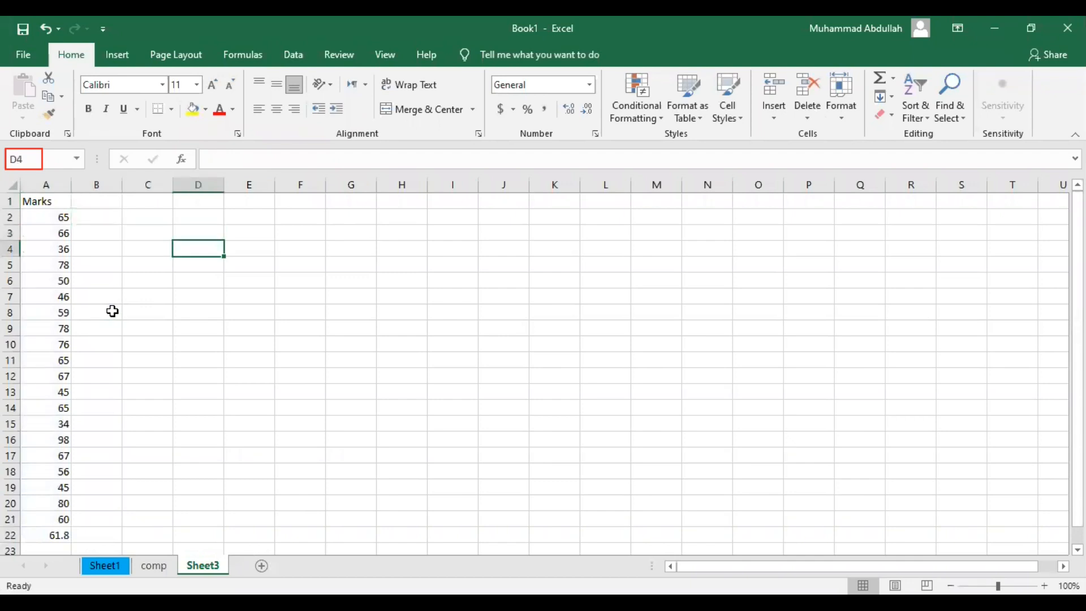
pyautogui.write('=')
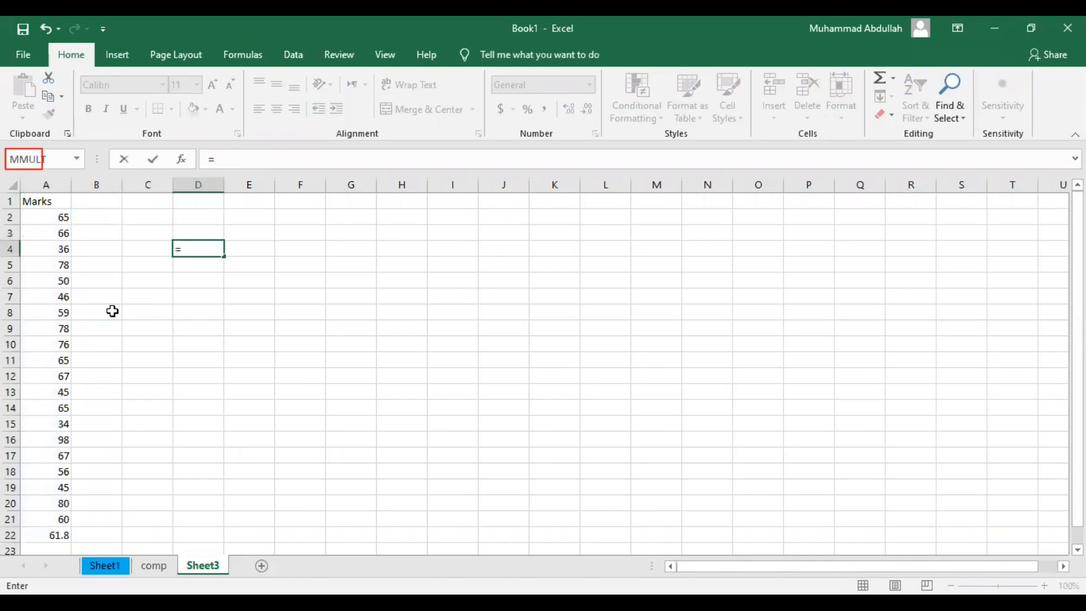
pyautogui.write('sum(')
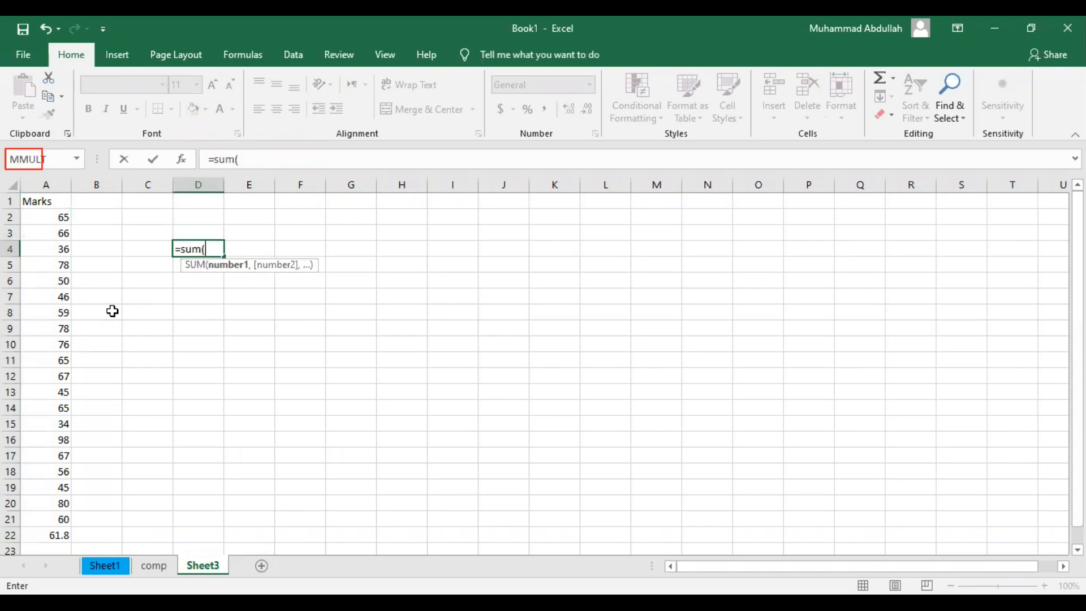
pyautogui.write('a2:a21')
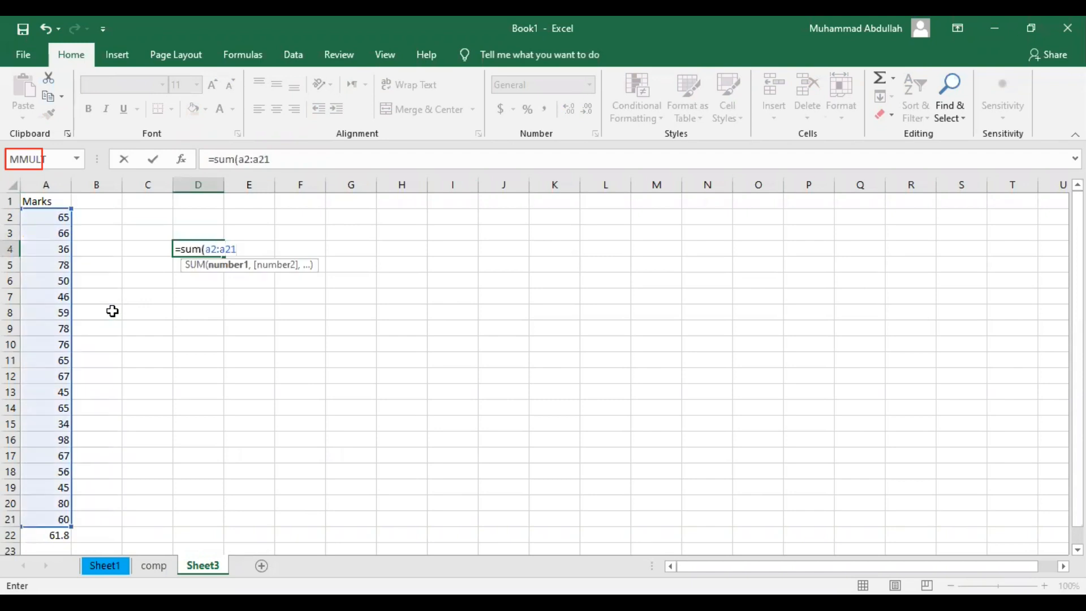
pyautogui.write(')')
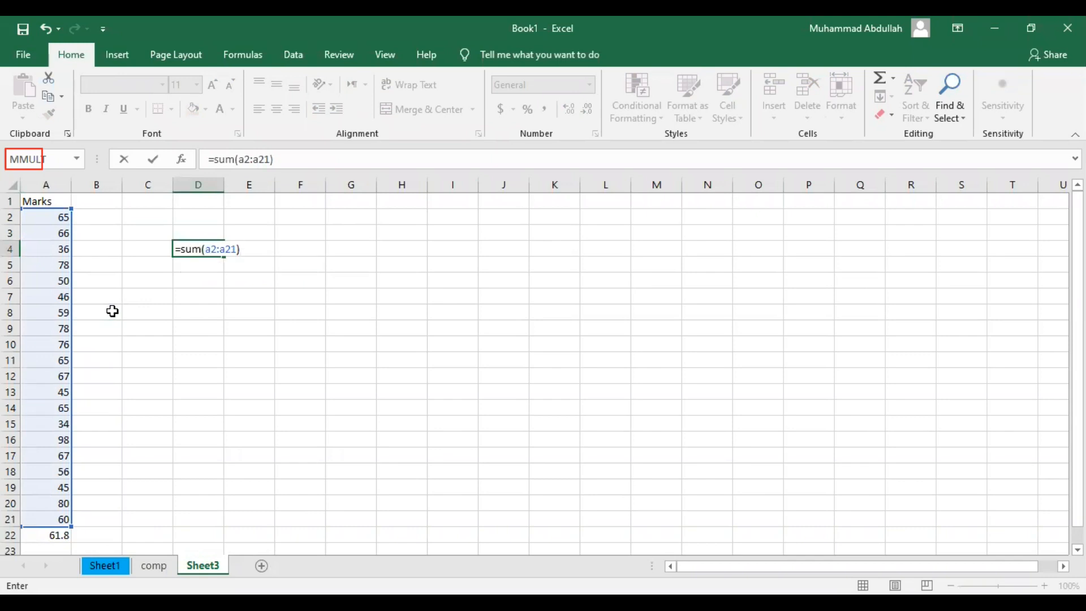
pyautogui.press('Return')
pyautogui.press('Up')
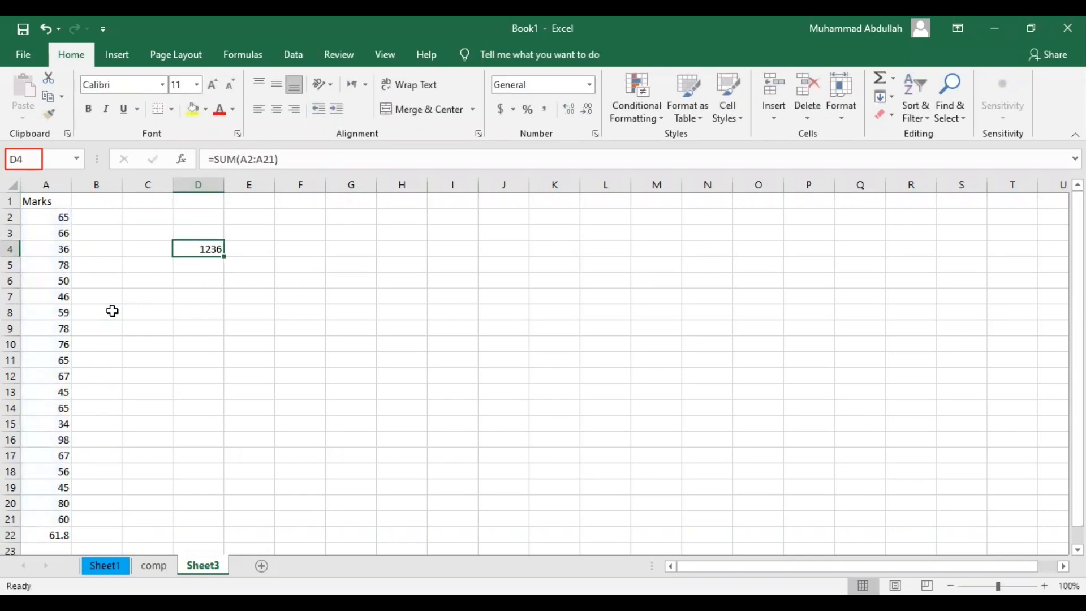
# Count the marks in D5 with the COUNT function over a2:a21
pyautogui.press('Down')
pyautogui.write('=')
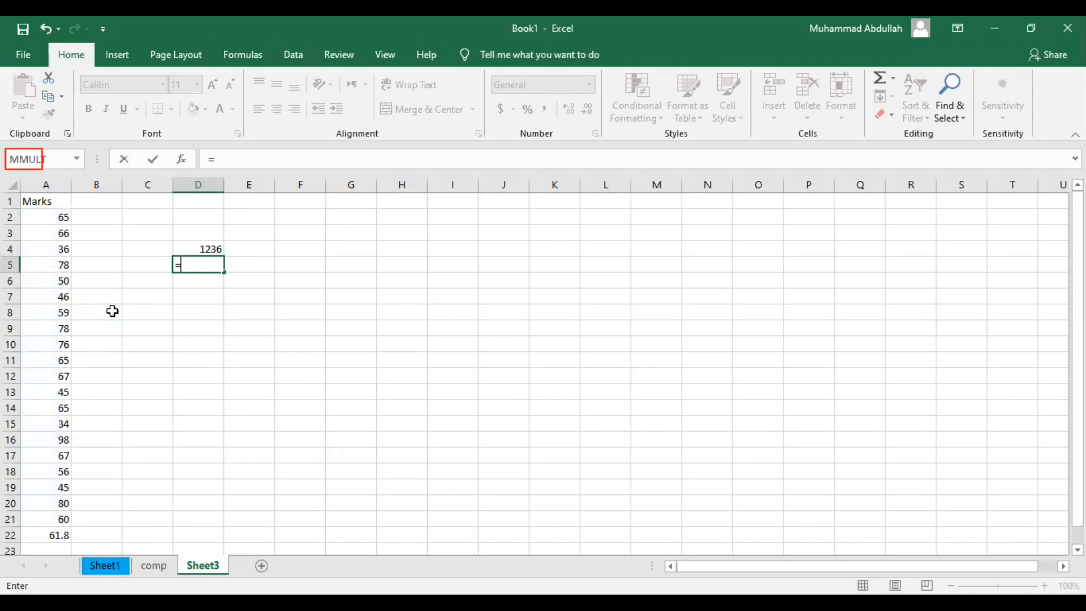
pyautogui.write('count')
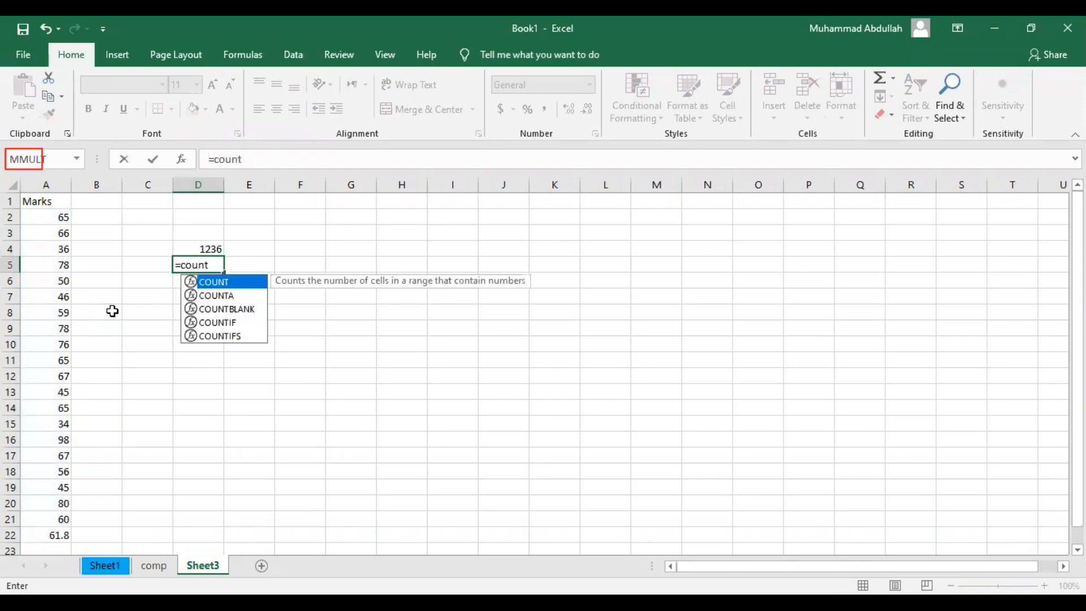
pyautogui.write('(')
pyautogui.press('Left')
pyautogui.press('Right')
pyautogui.press('BackSpace')
pyautogui.press('BackSpace')
pyautogui.write('a2:a21)')
pyautogui.press('Return')
# Calculate the average manually in F4 by dividing the total in D4 by the count in D5
pyautogui.press('Right')
pyautogui.press('Up')
pyautogui.press('Up')
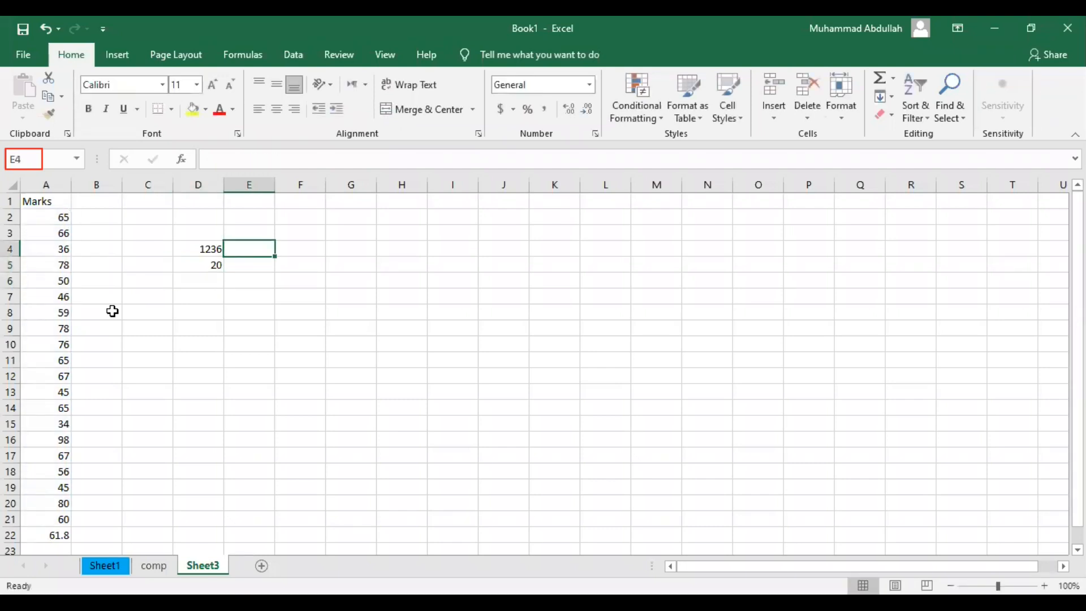
pyautogui.press('Right')
pyautogui.write('=')
pyautogui.press('Left')
pyautogui.press('Left')
pyautogui.write('/')
pyautogui.press('Left')
pyautogui.press('Left')
pyautogui.press('Down')
pyautogui.press('Return')
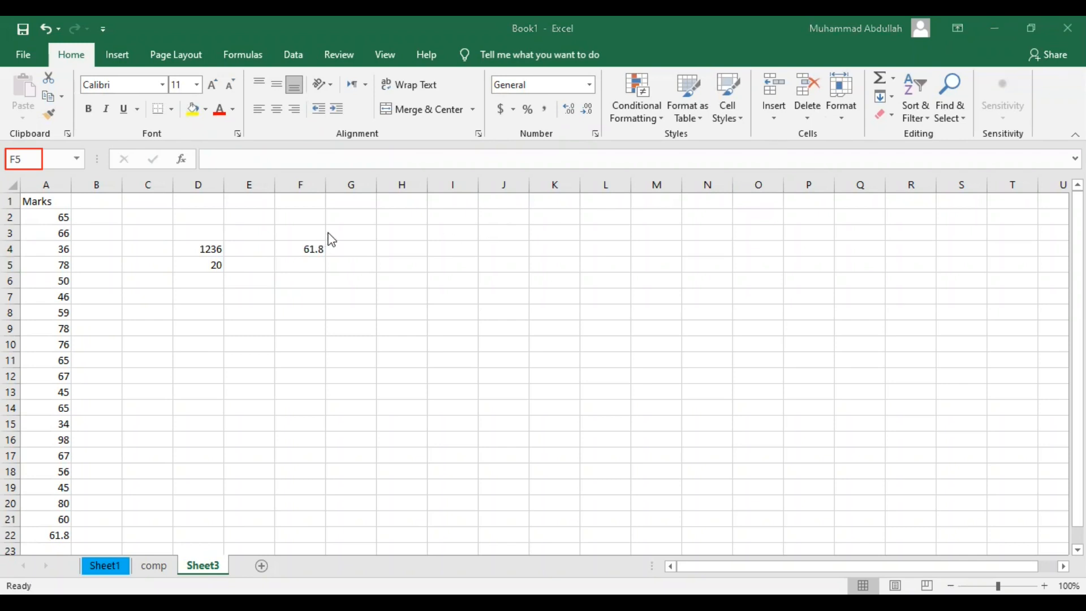
# Check the formulas in D4, D5 and F4, and clear the contents of D3:F6
pyautogui.click(280, 244)
pyautogui.click(217, 247)
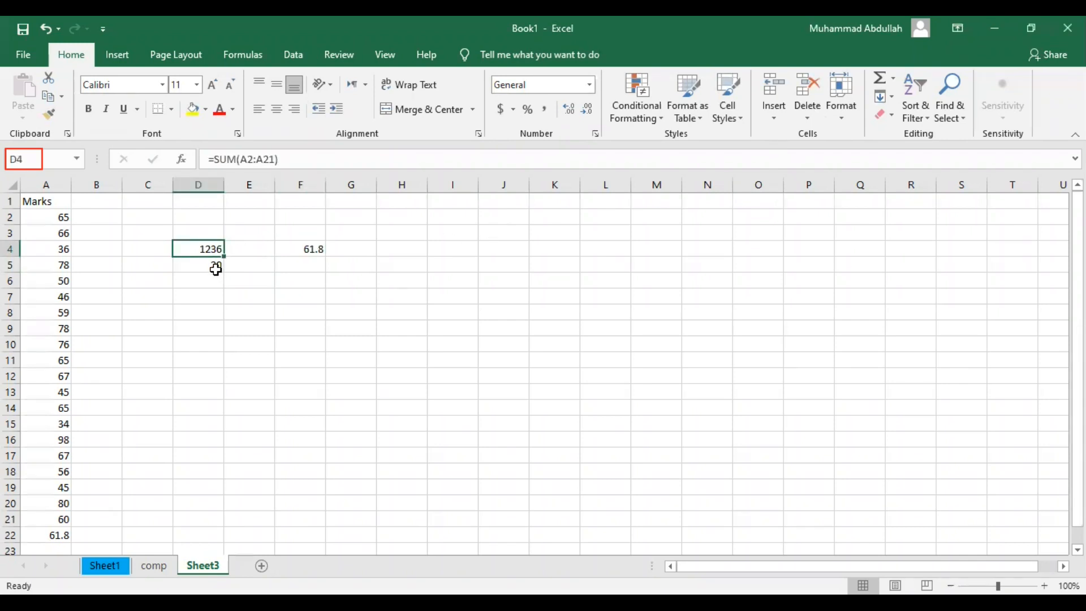
pyautogui.click(216, 266)
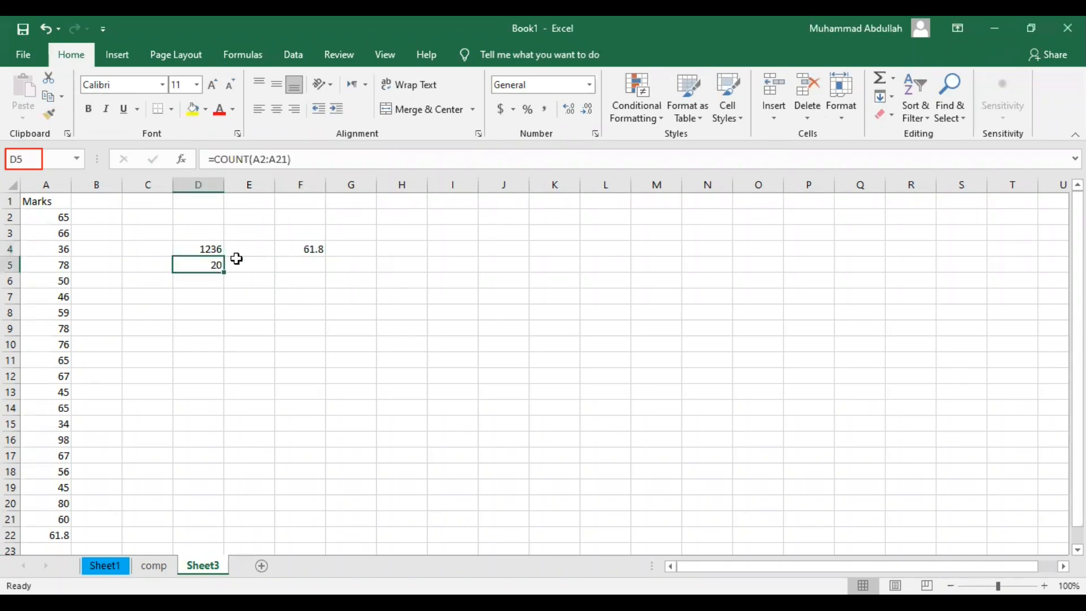
pyautogui.click(311, 250)
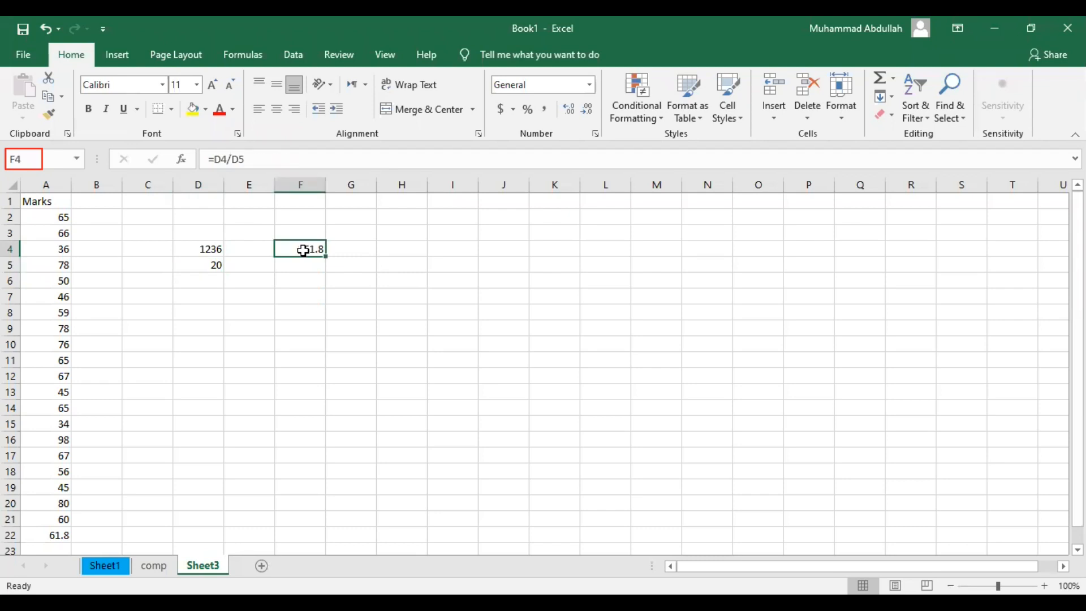
pyautogui.moveTo(202, 233); pyautogui.dragTo(306, 273)
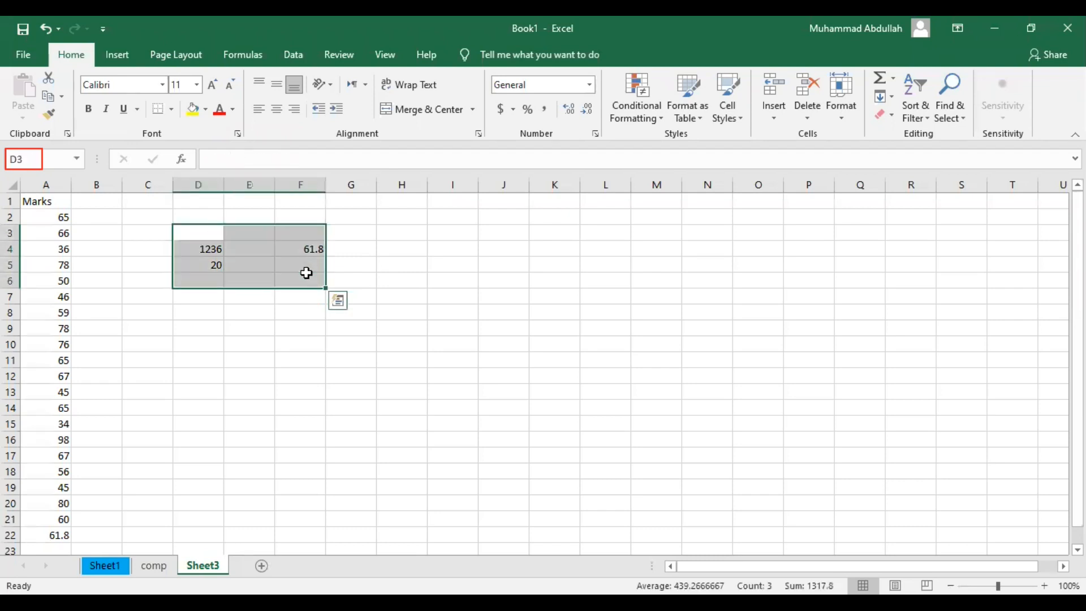
pyautogui.press('Delete')
# Fill the average row from A22 to D22 with a gray theme color
pyautogui.hotkey('ctrl', 'Down')
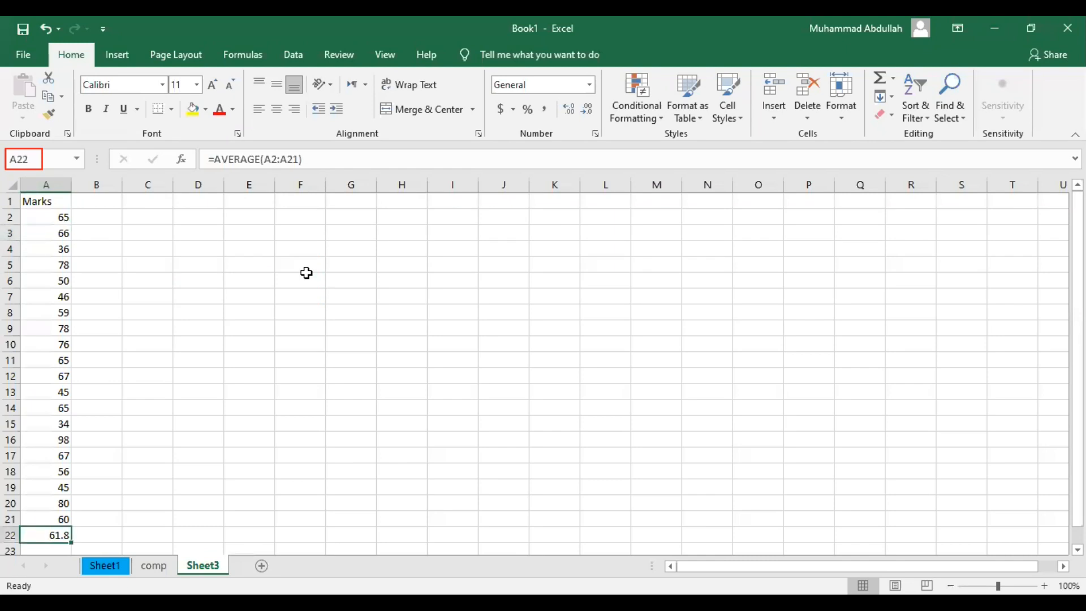
pyautogui.press('Down')
pyautogui.press('Up')
pyautogui.press('Down')
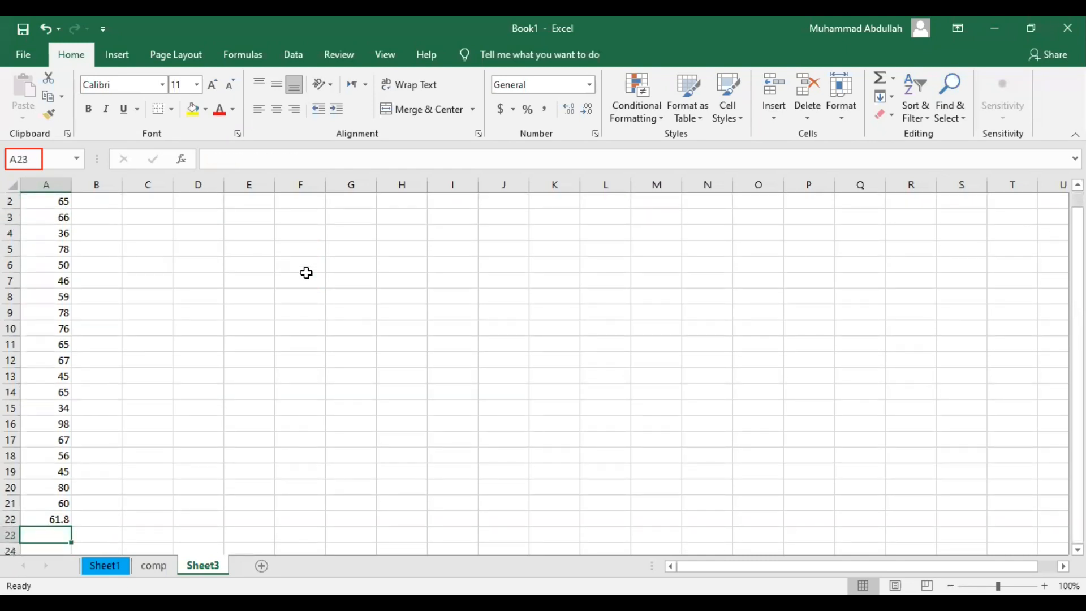
pyautogui.press('Up')
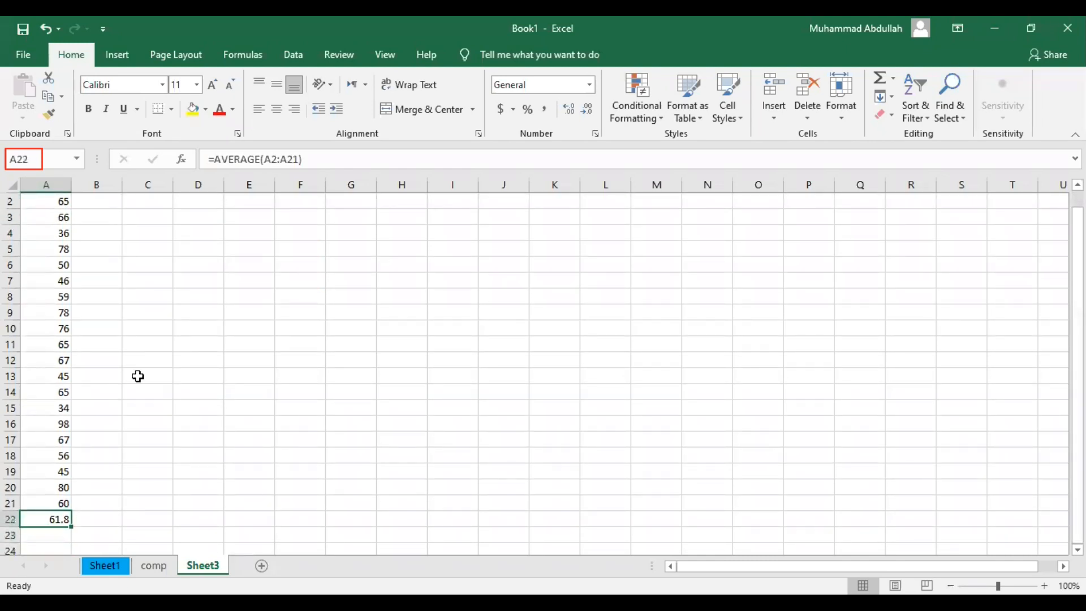
pyautogui.hotkey('shift', 'Right')
pyautogui.hotkey('shift', 'Right')
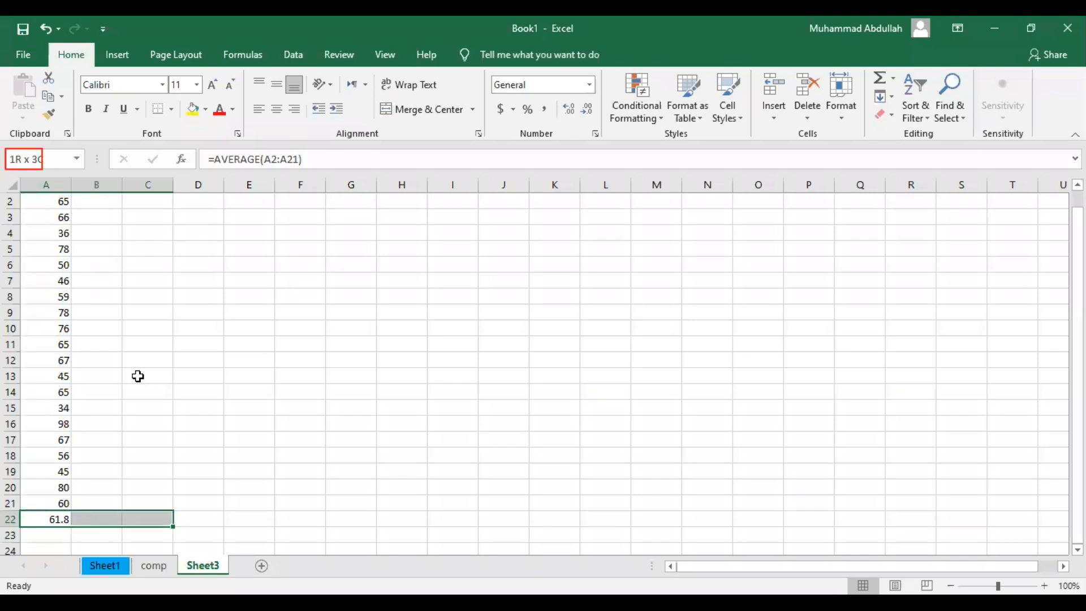
pyautogui.hotkey('shift', 'Right')
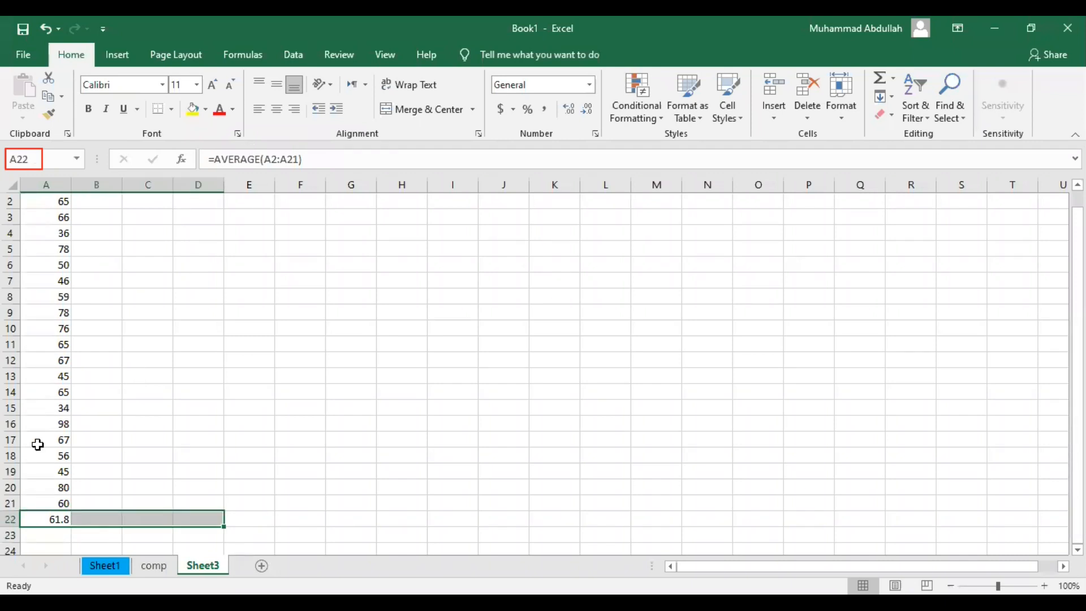
pyautogui.click(37, 524)
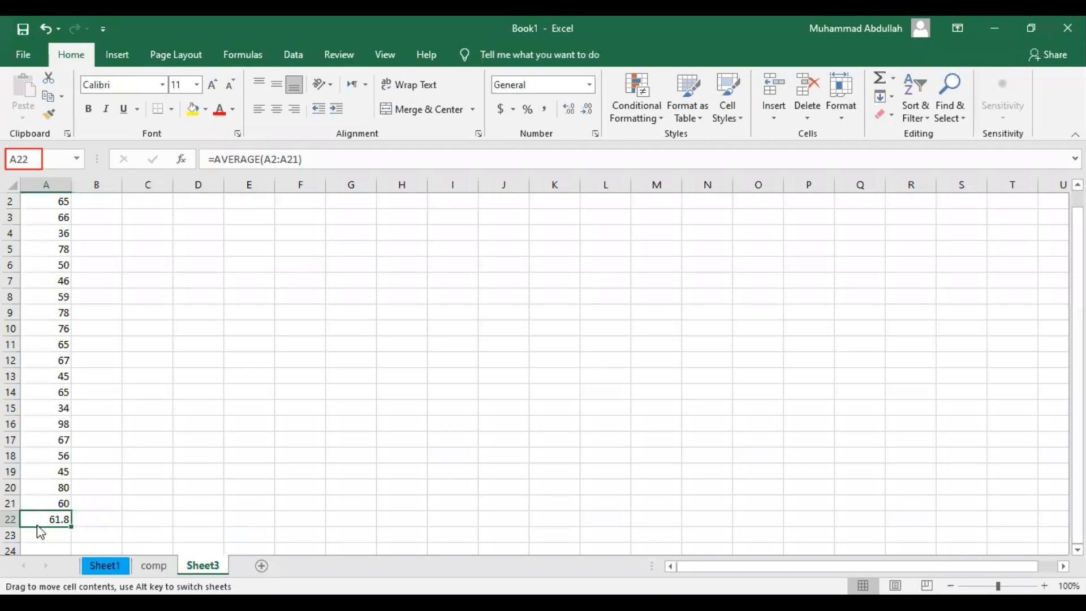
pyautogui.moveTo(44, 516); pyautogui.dragTo(183, 519)
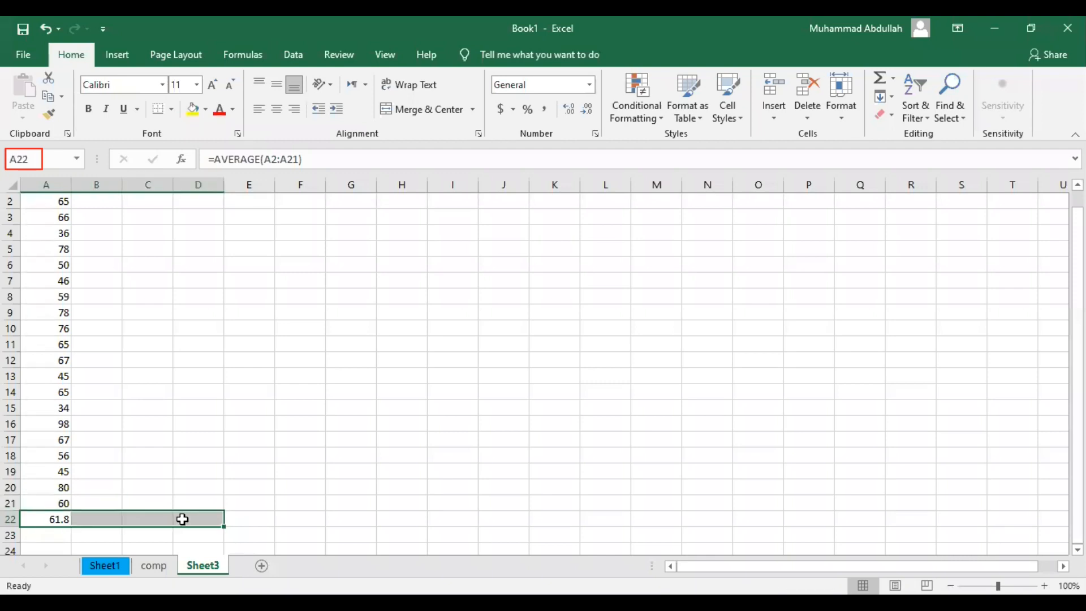
pyautogui.click(205, 109)
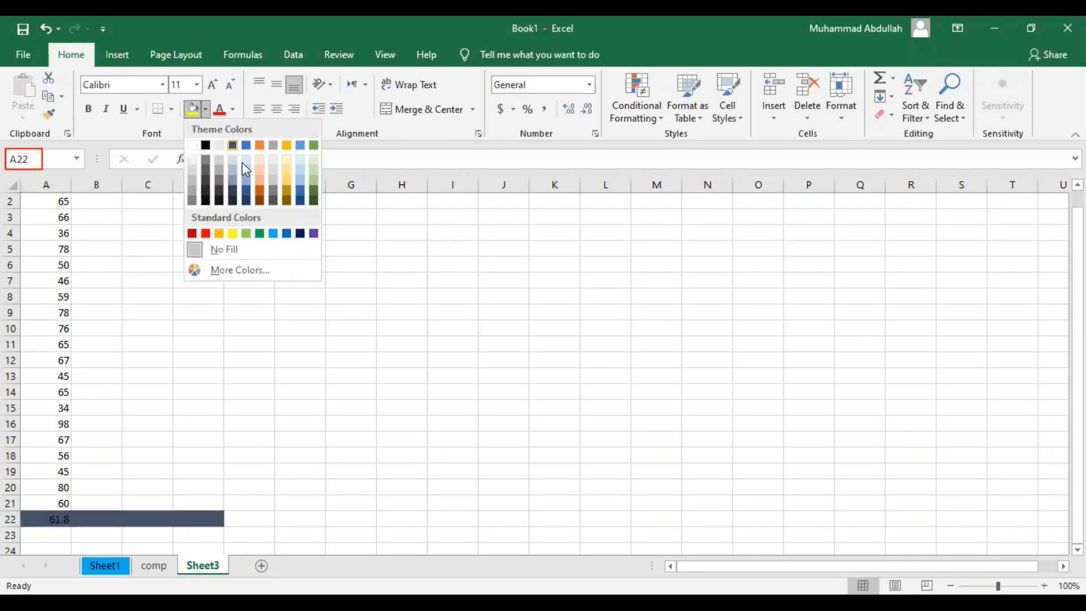
pyautogui.click(192, 197)
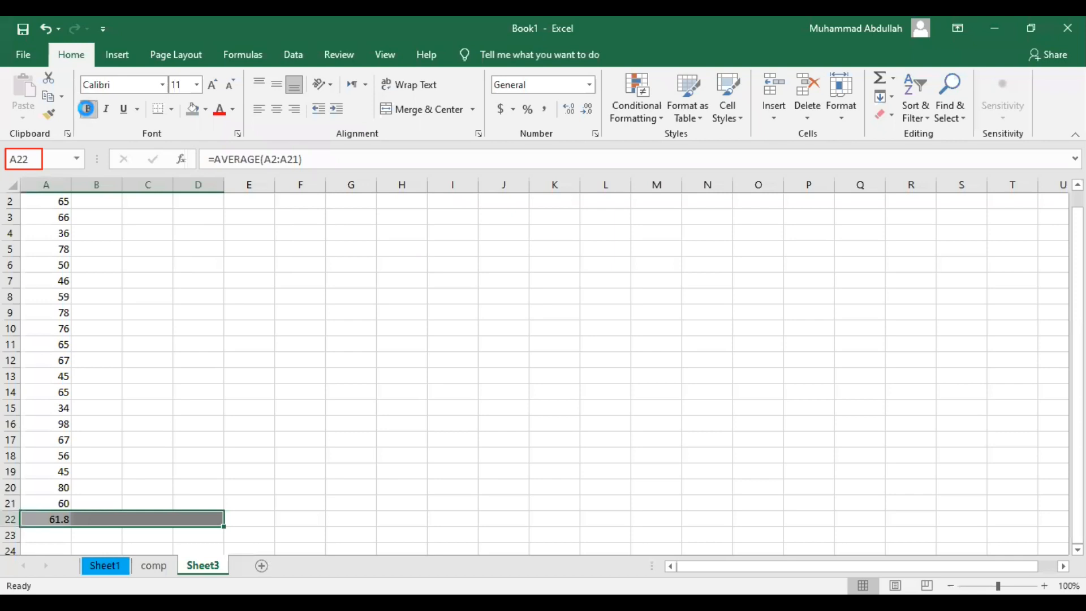
# Make the text in A22:D22 bold with a white font color
pyautogui.click(89, 110)
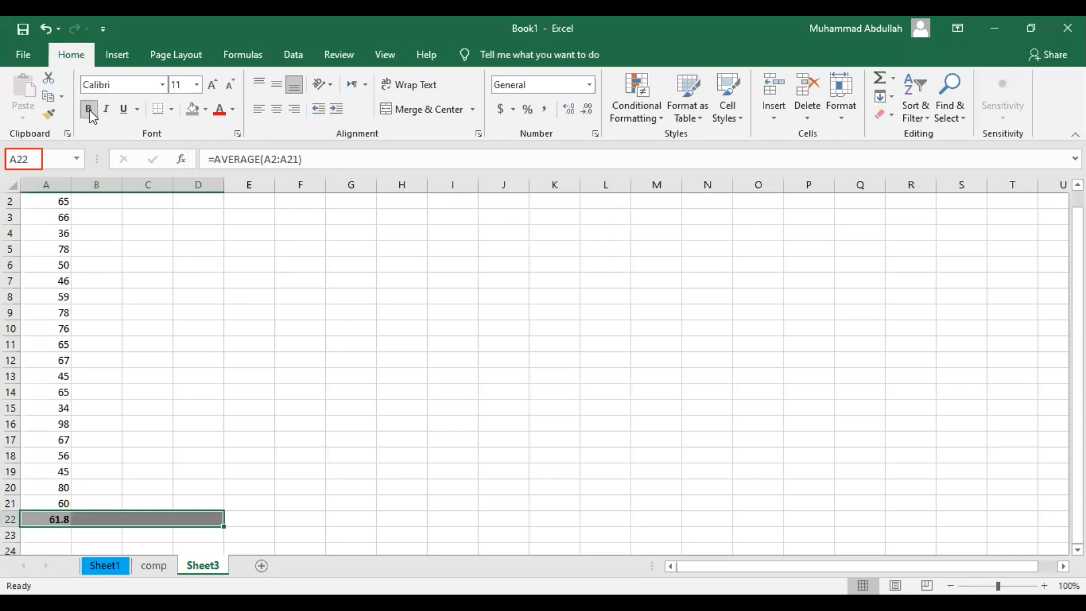
pyautogui.click(232, 112)
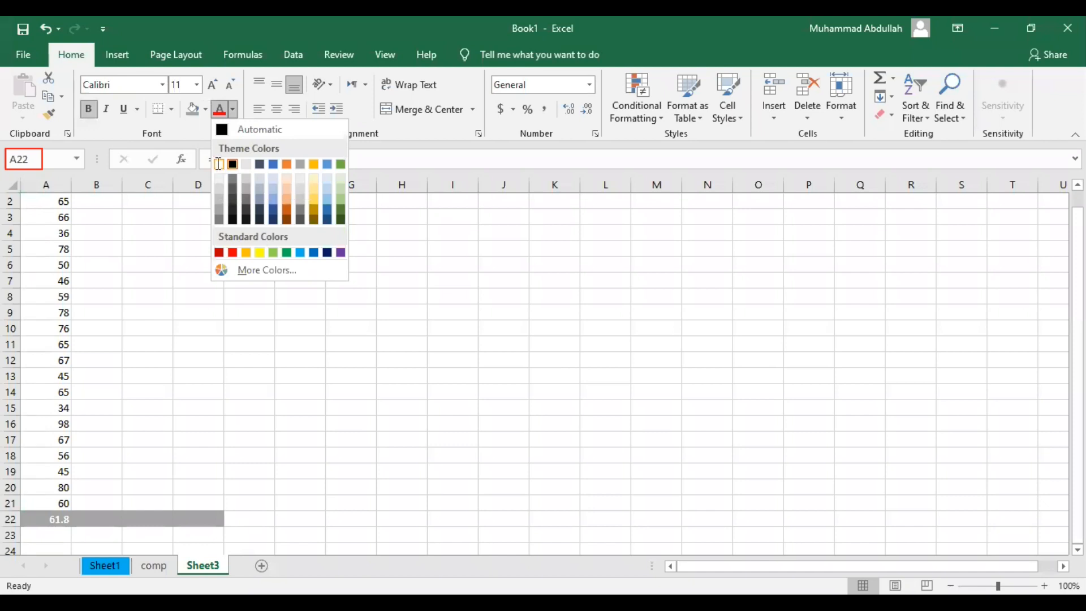
pyautogui.click(218, 163)
pyautogui.click(163, 333)
# Go through the rows of marks along column B, from B1 down to B22
pyautogui.press('Left')
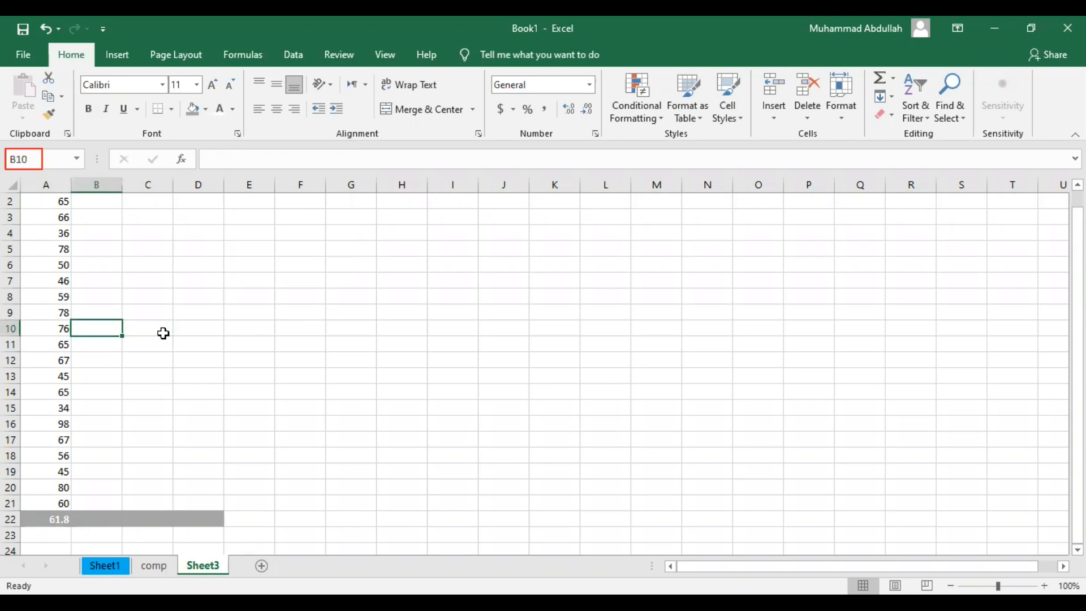
pyautogui.hotkey('ctrl', 'Up')
pyautogui.press('Down')
pyautogui.press('Down')
pyautogui.press('Down')
pyautogui.press('Down')
pyautogui.press('Down')
pyautogui.press('Down')
pyautogui.press('Down')
pyautogui.press('Down')
pyautogui.press('Down')
pyautogui.press('Down')
pyautogui.press('Down')
pyautogui.press('Down')
pyautogui.press('Down')
pyautogui.press('Down')
pyautogui.press('Down')
pyautogui.press('Down')
pyautogui.press('Down')
pyautogui.press('Down')
pyautogui.press('Down')
pyautogui.press('Down')
pyautogui.press('Down')
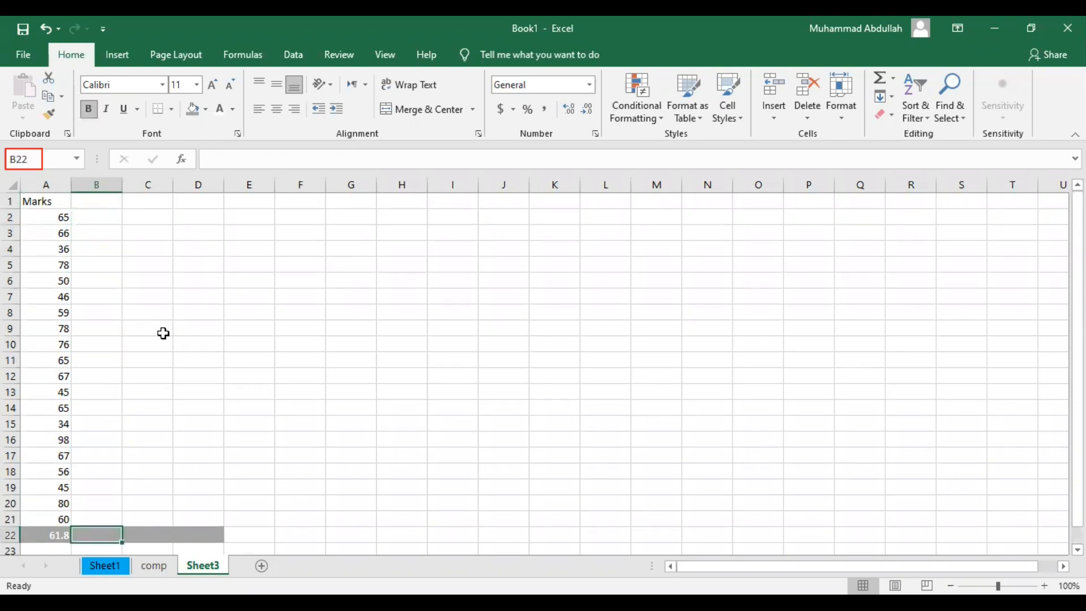
# Calculate the standard deviation of the marks in A23 with =STDEV(A2:A21), and give the cell a gray fill and white text
pyautogui.press('Left')
pyautogui.press('Down')
pyautogui.write('=')
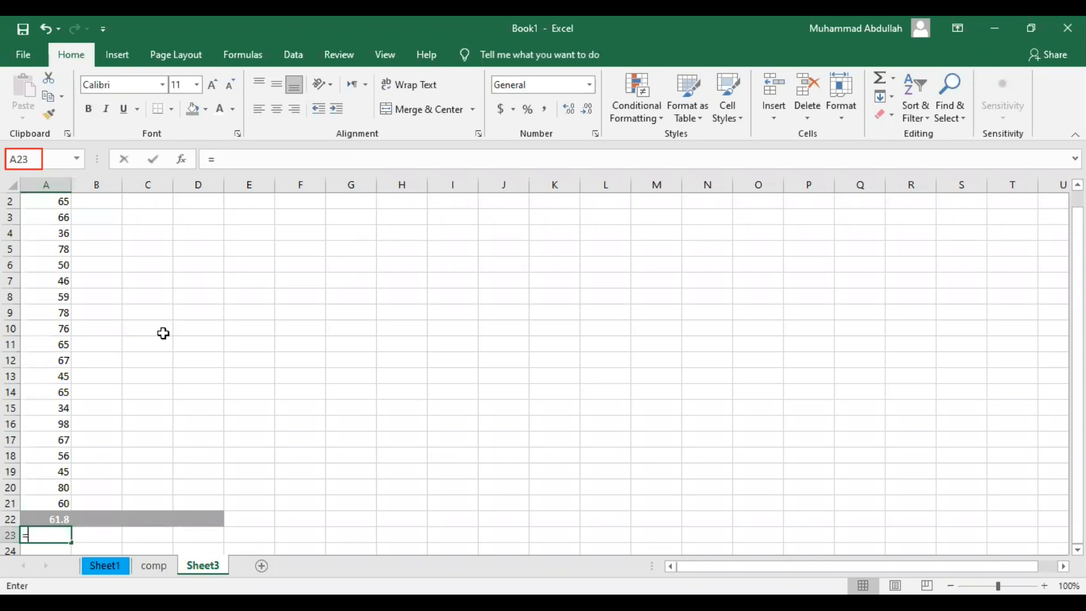
pyautogui.write('stdev')
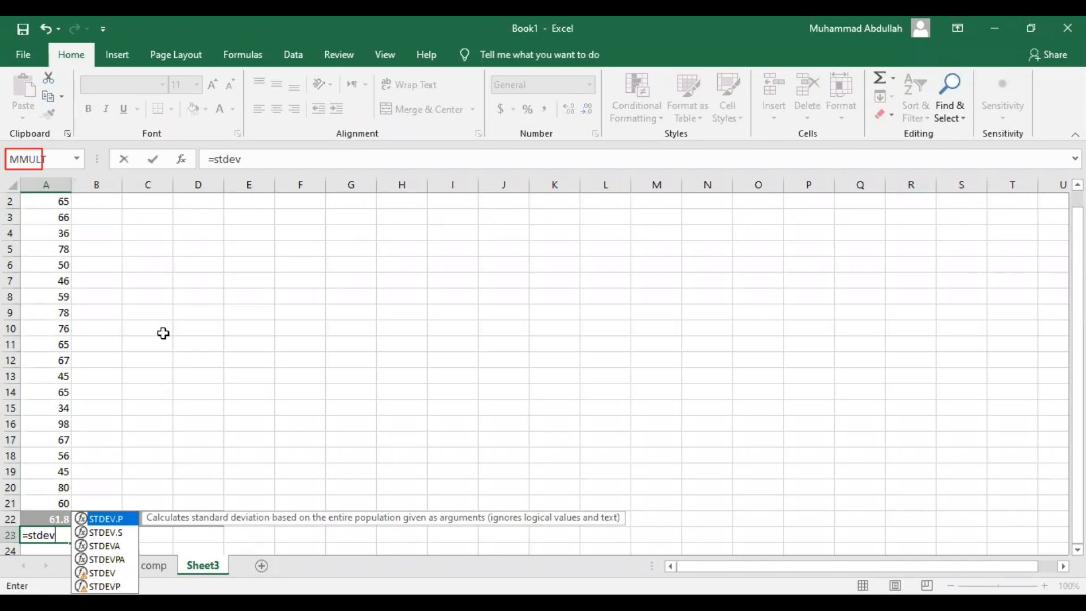
pyautogui.write('(')
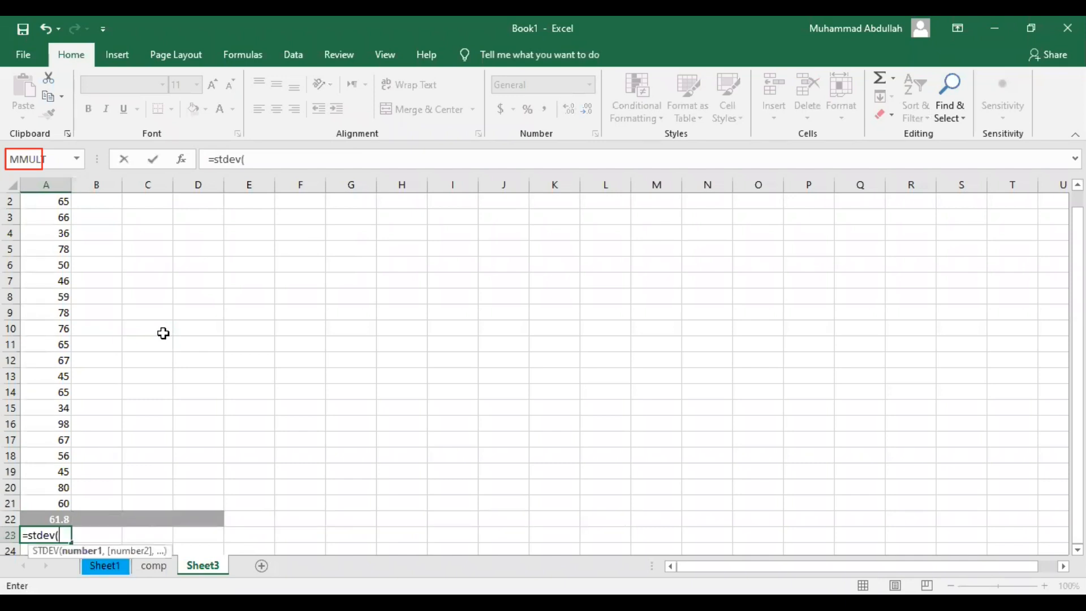
pyautogui.write('a2:')
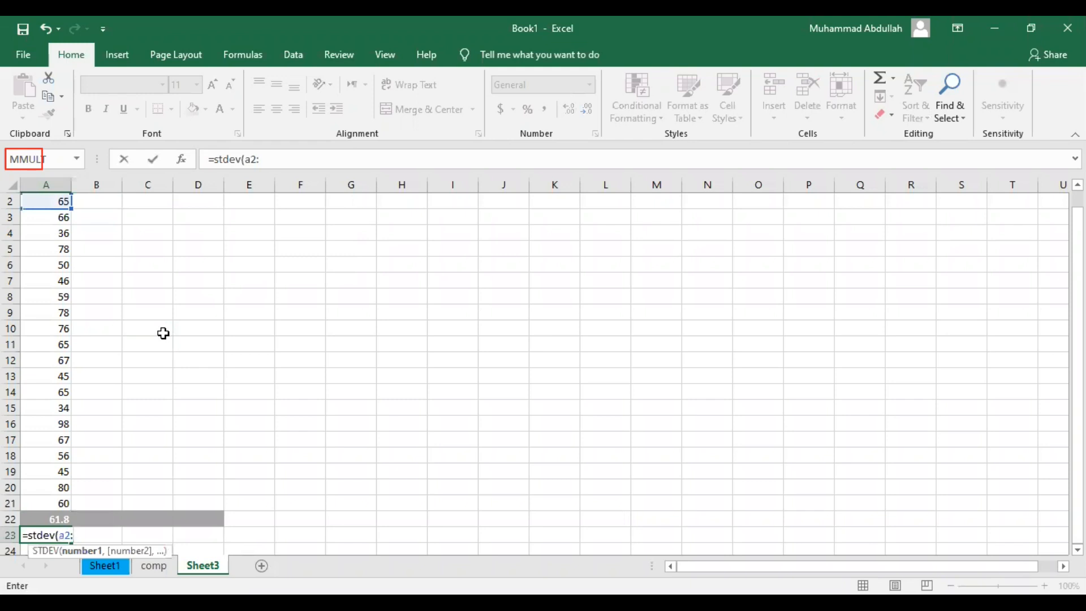
pyautogui.write('a21)')
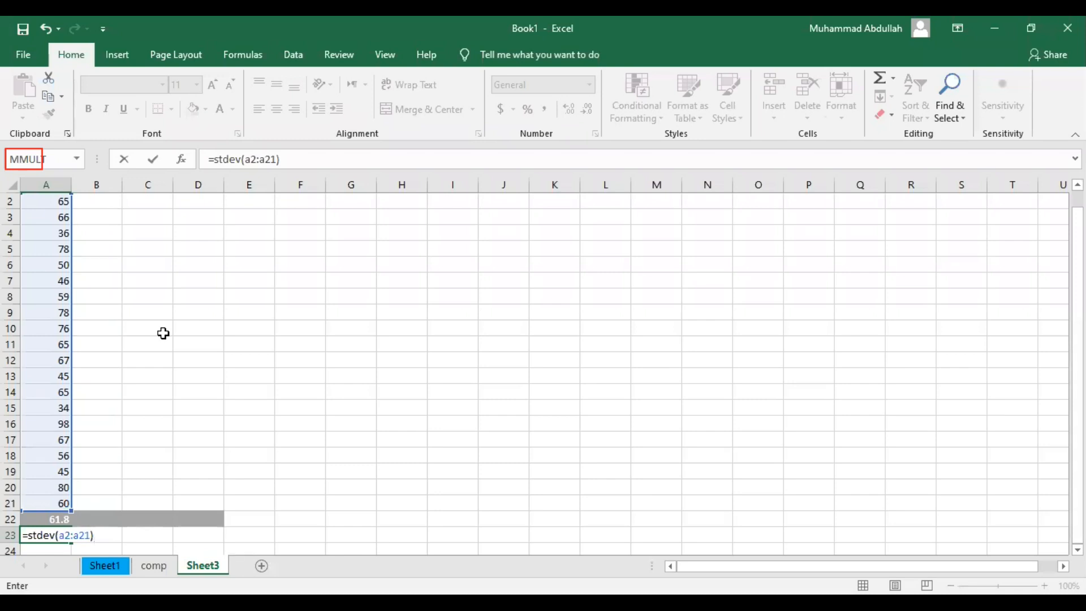
pyautogui.press('Return')
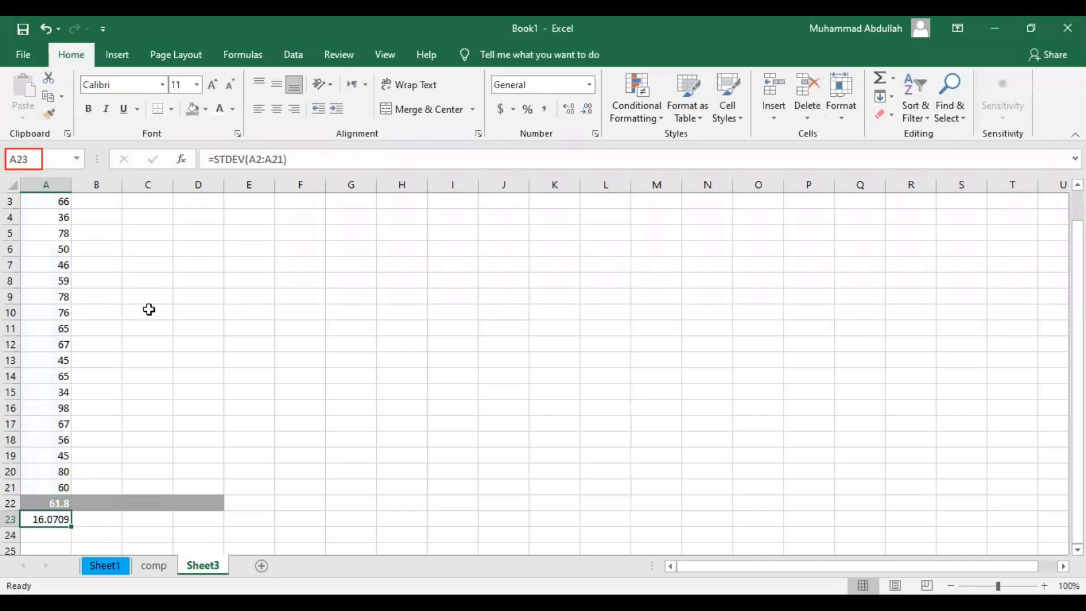
pyautogui.click(193, 109)
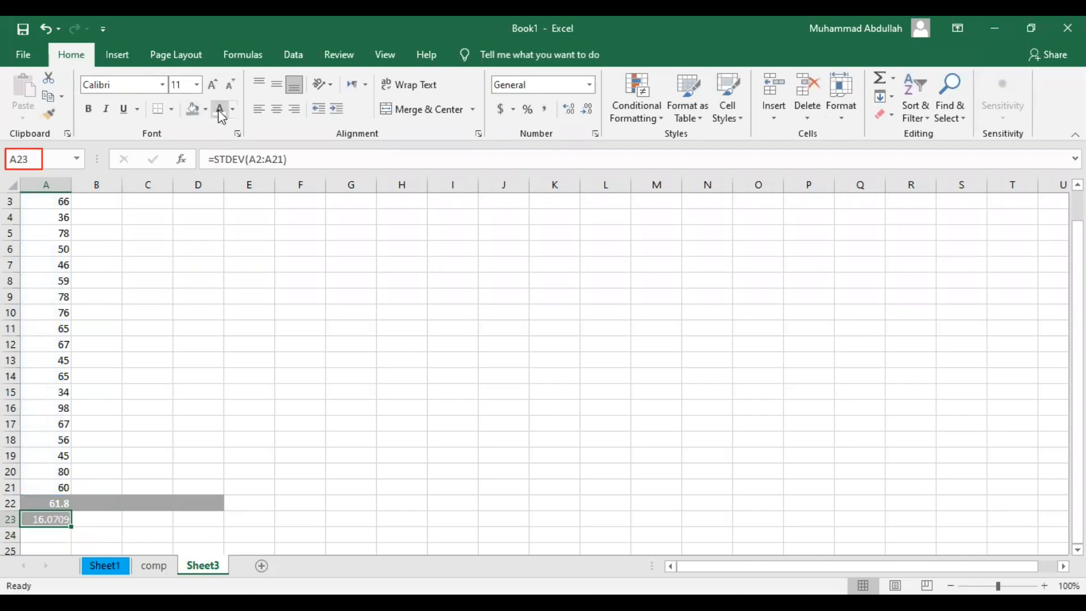
pyautogui.click(82, 520)
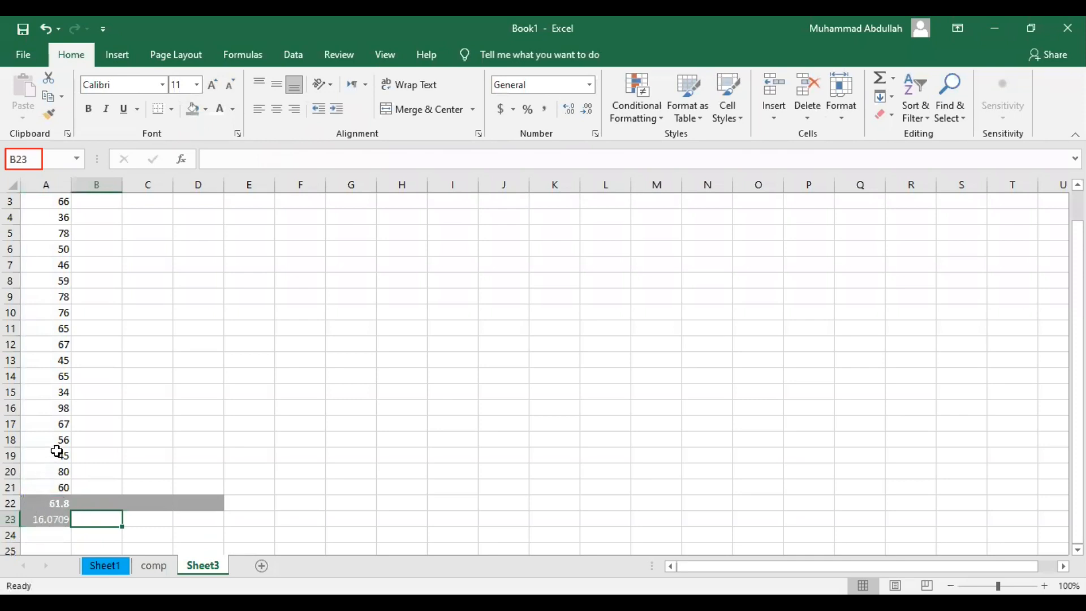
# Enter the heading x-xbar in B1, beside the Marks heading
pyautogui.click(98, 399)
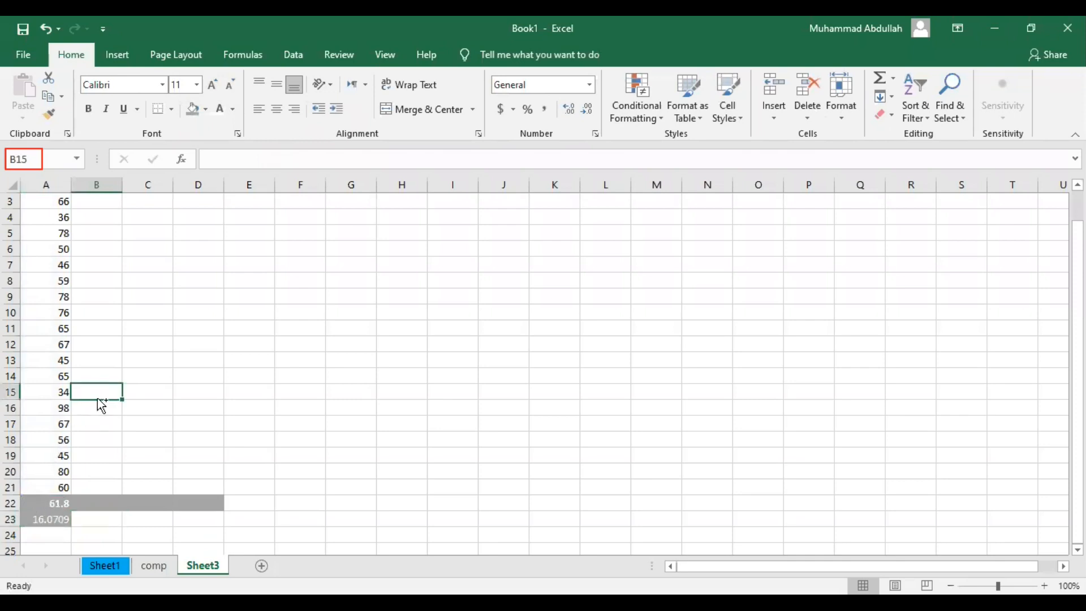
pyautogui.hotkey('ctrl', 'Up')
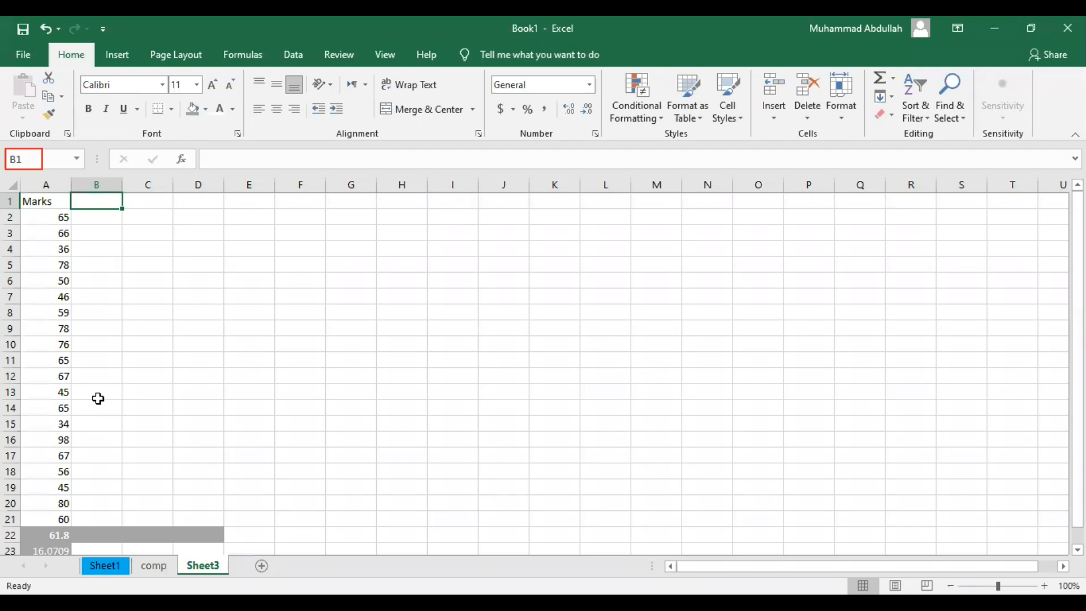
pyautogui.write('x-xbar')
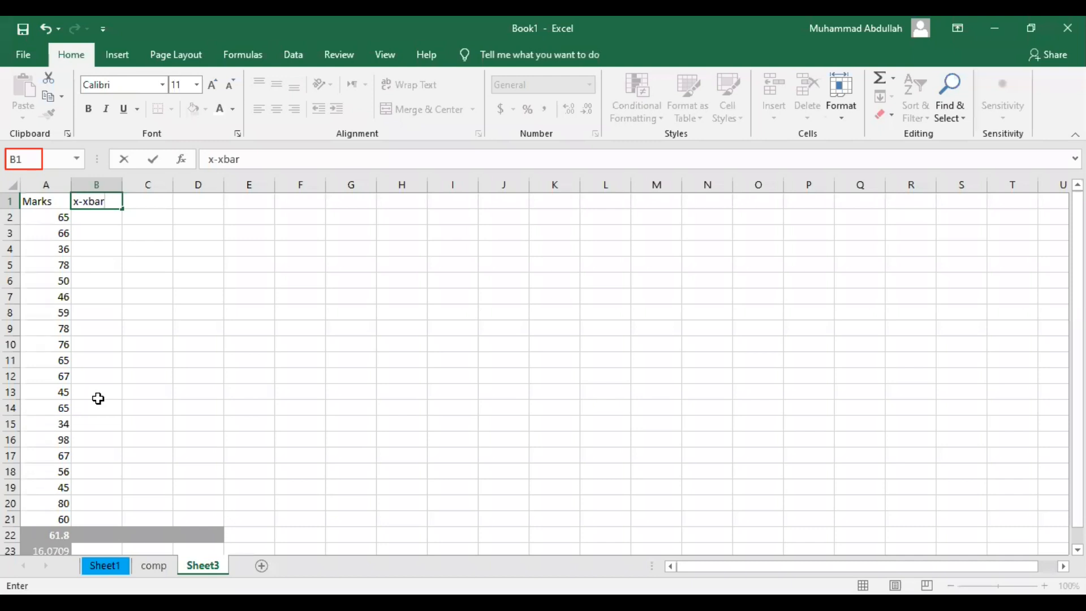
pyautogui.press('Return')
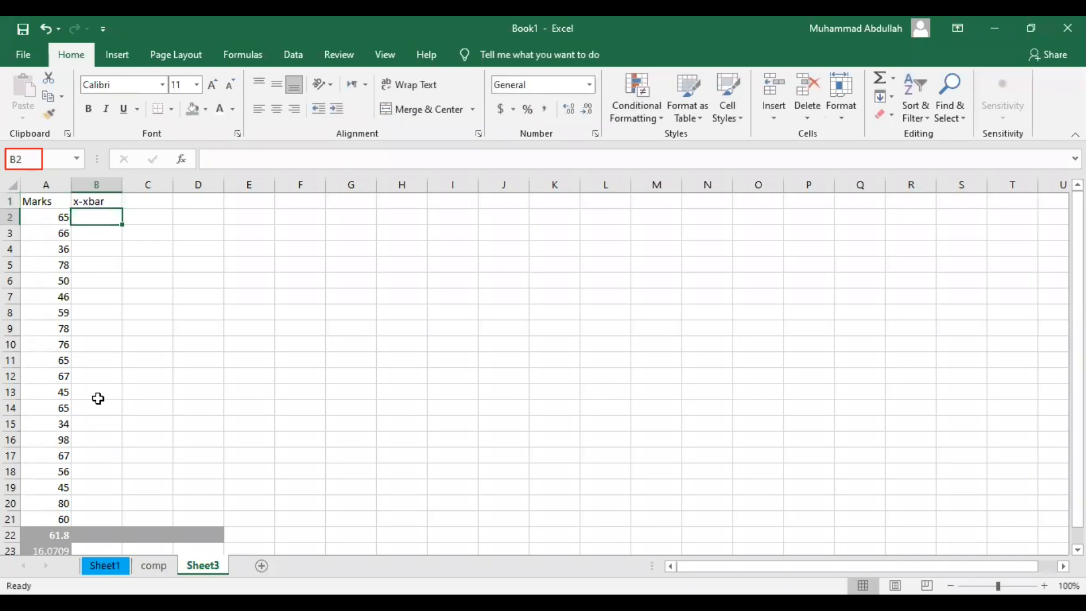
# Enter the formula =A2-A22 in B2 to subtract the average from the first mark
pyautogui.write('=')
pyautogui.press('Left')
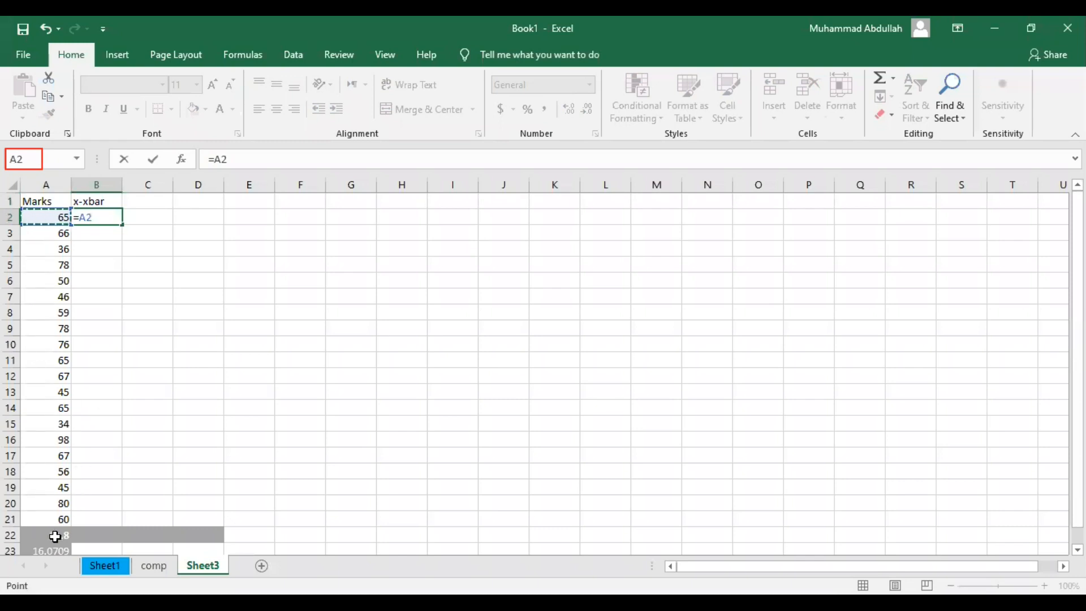
pyautogui.click(54, 535)
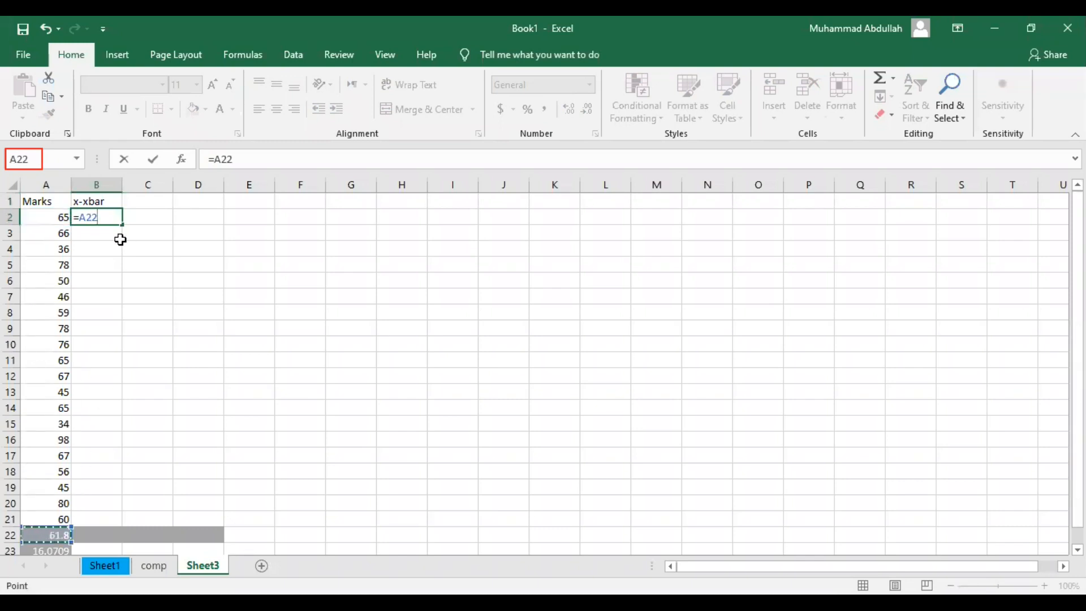
pyautogui.press('BackSpace')
pyautogui.write('-A22')
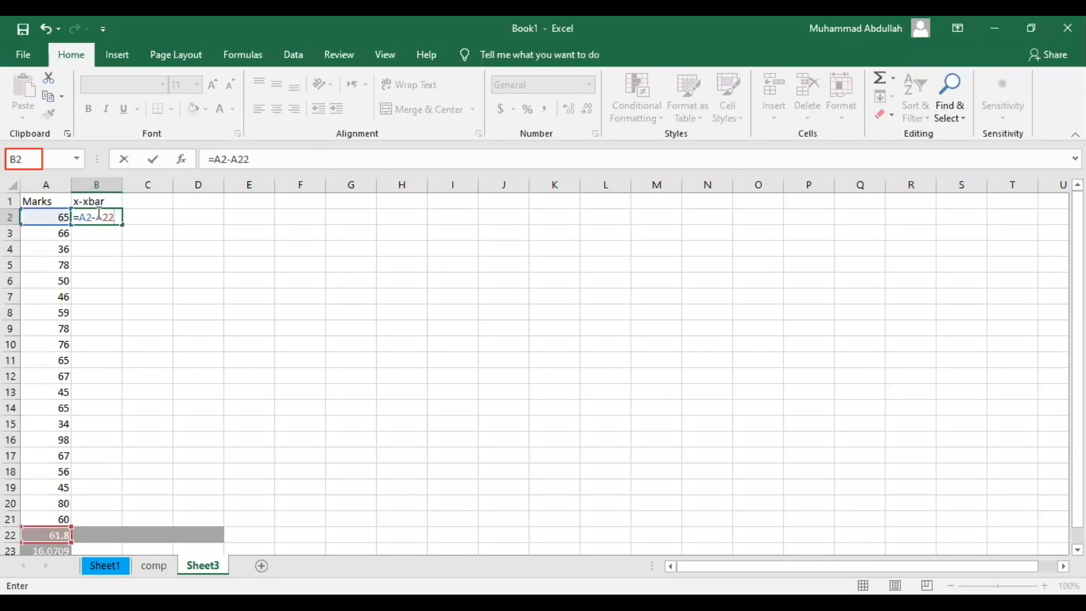
pyautogui.click(766, 72)
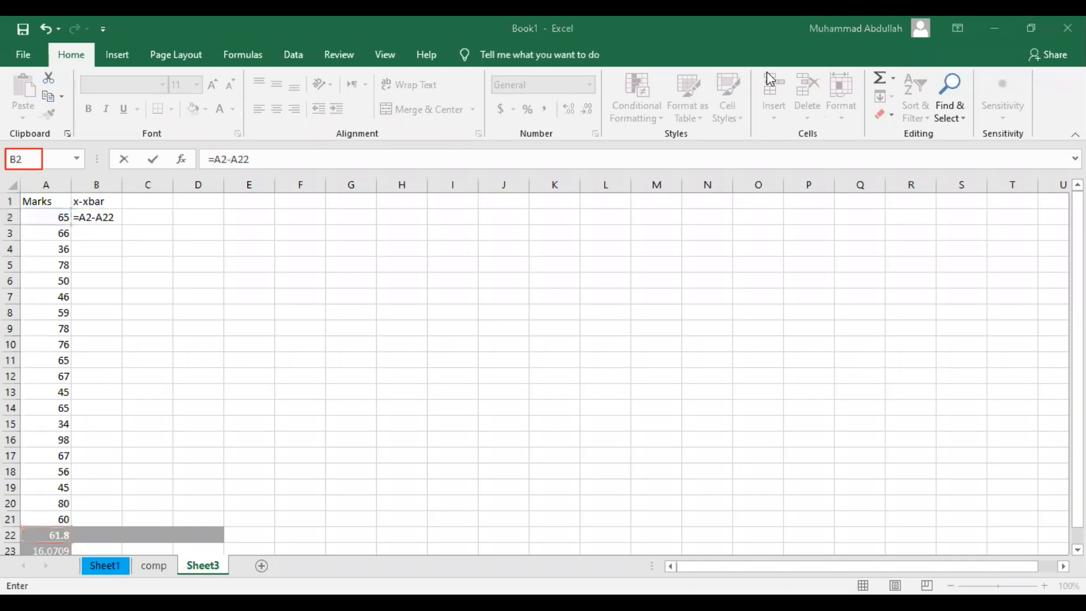
pyautogui.click(116, 215)
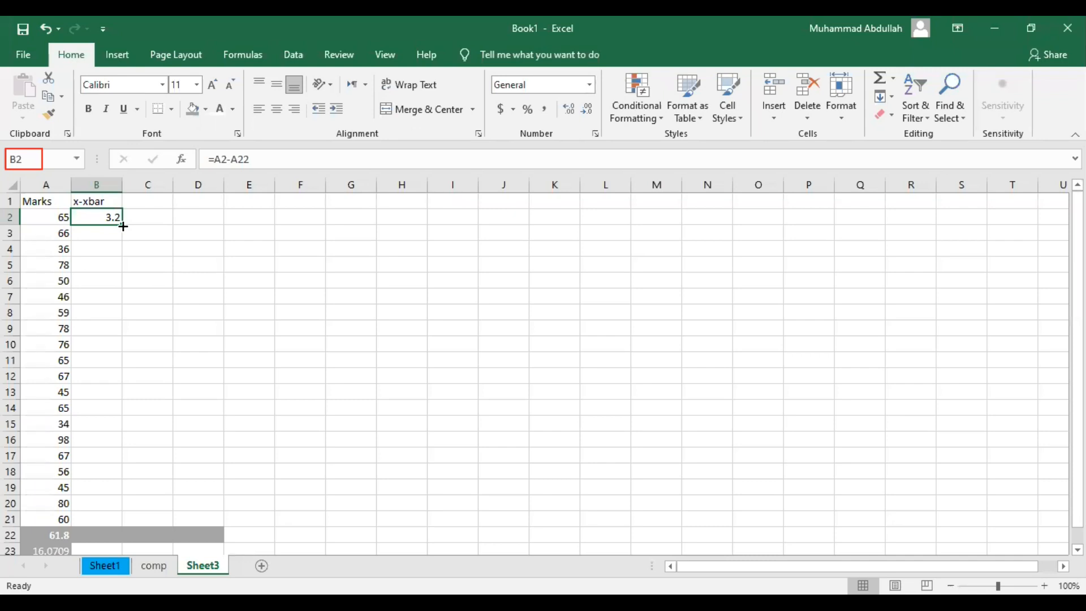
# Copy the B2 formula down to B21 and check the cell references in B3 and B4
pyautogui.moveTo(124, 226); pyautogui.dragTo(115, 519)
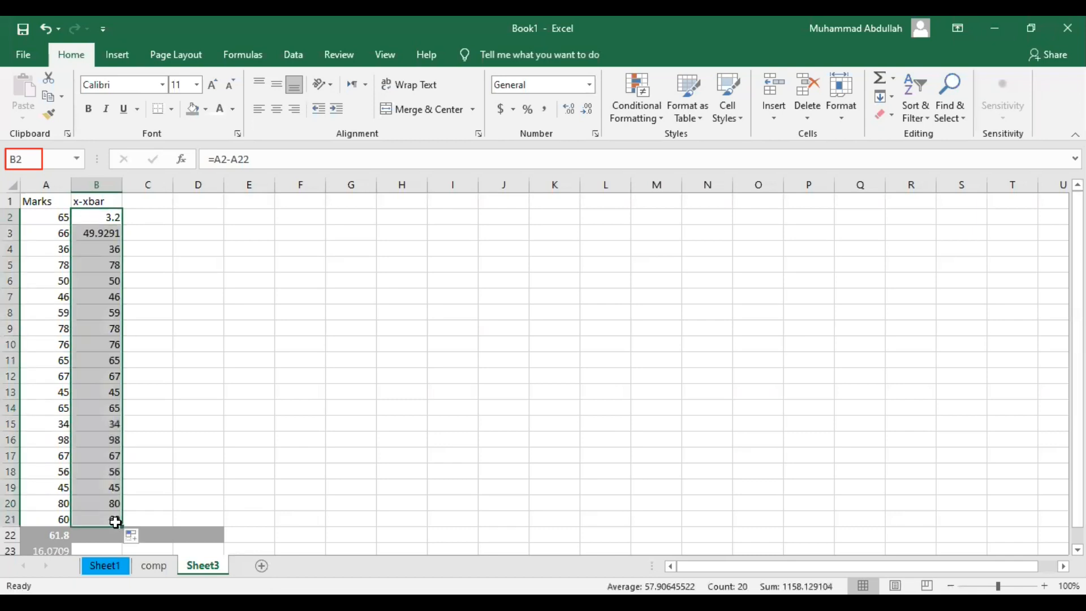
pyautogui.click(109, 216)
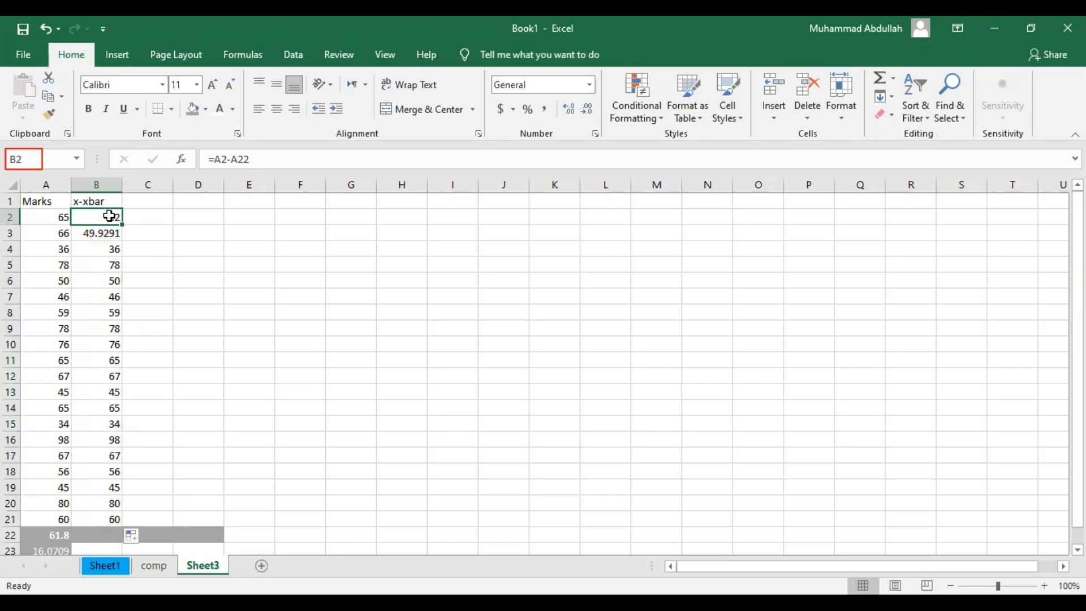
pyautogui.press('Down')
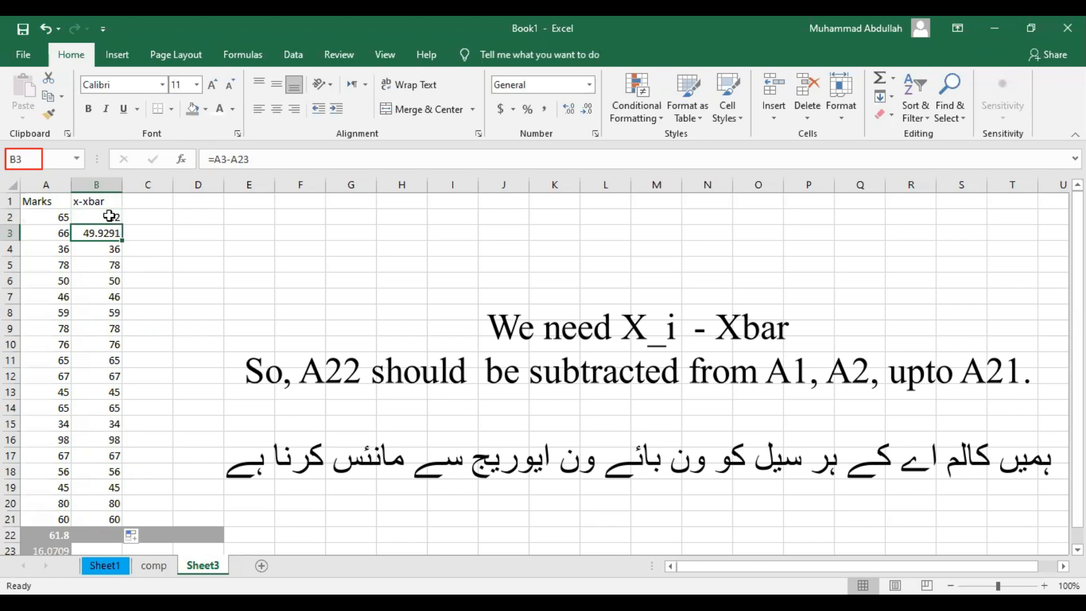
pyautogui.press('Down')
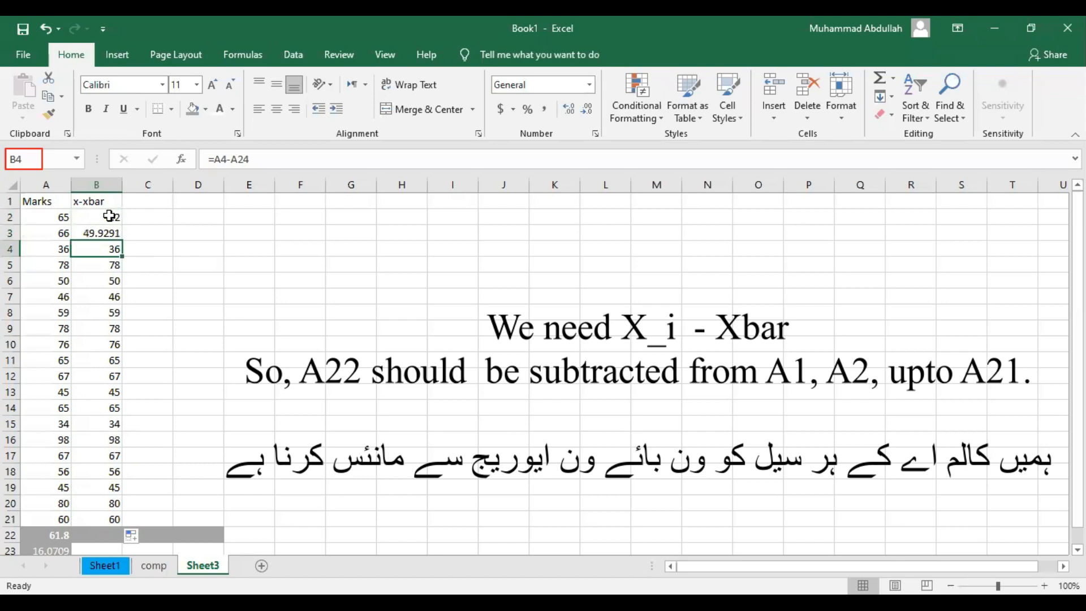
pyautogui.press('Up')
pyautogui.press('Up')
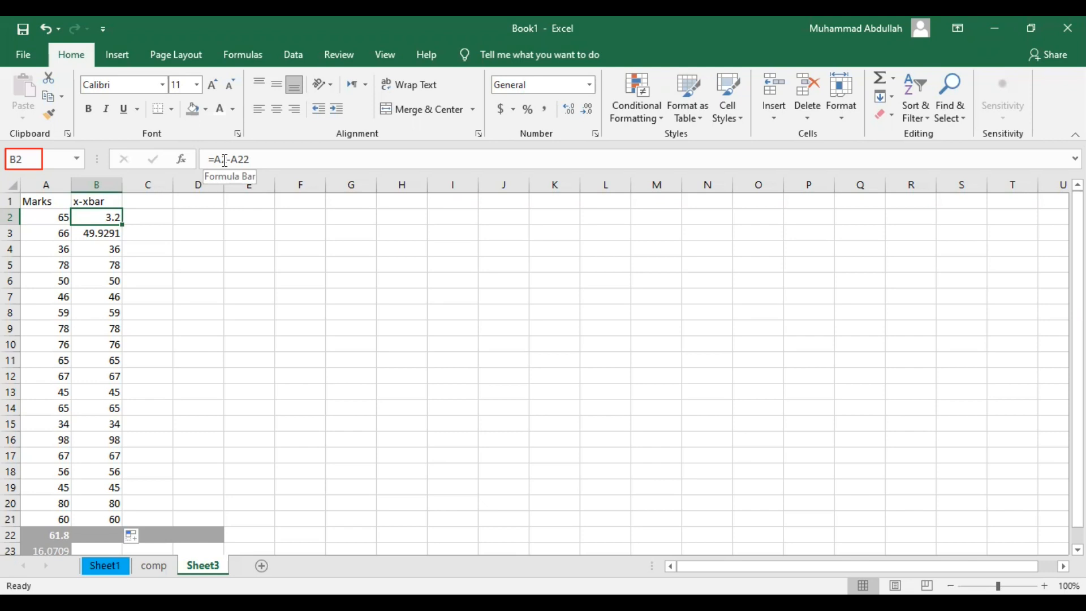
# Change the formula in B2 to =A2-61.8 and copy it down to B21
pyautogui.doubleClick(243, 159)
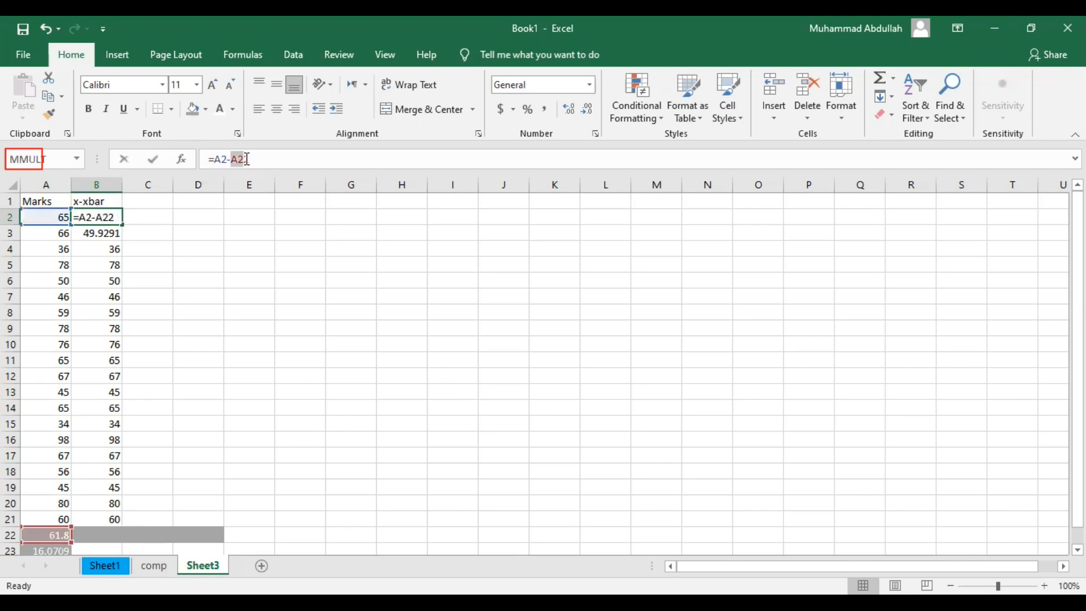
pyautogui.click(248, 159)
pyautogui.click(228, 160)
pyautogui.click(232, 160)
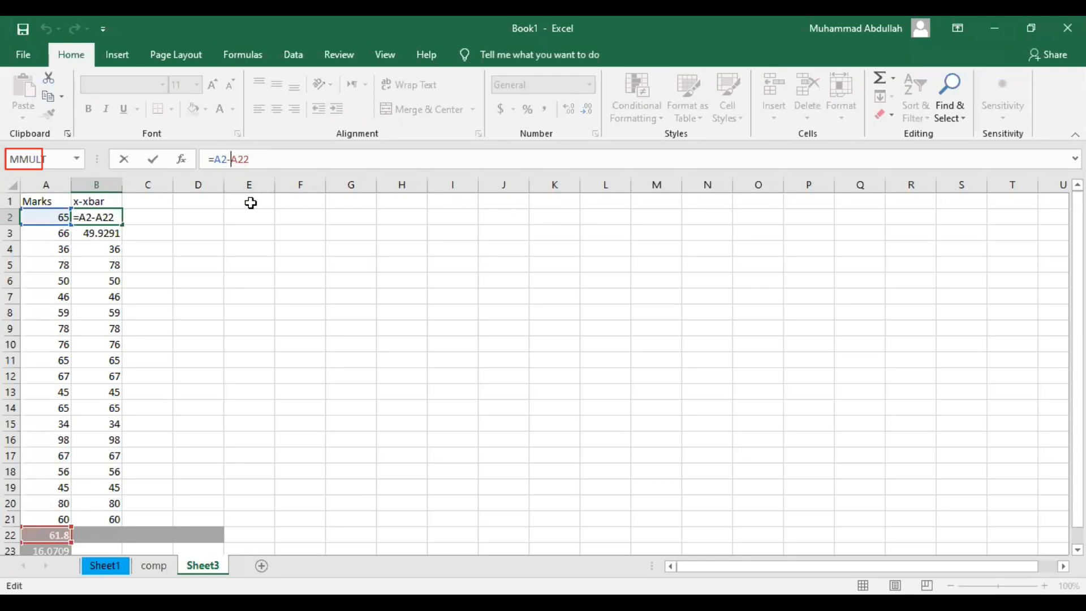
pyautogui.press('Delete')
pyautogui.press('Delete')
pyautogui.press('Delete')
pyautogui.write('61')
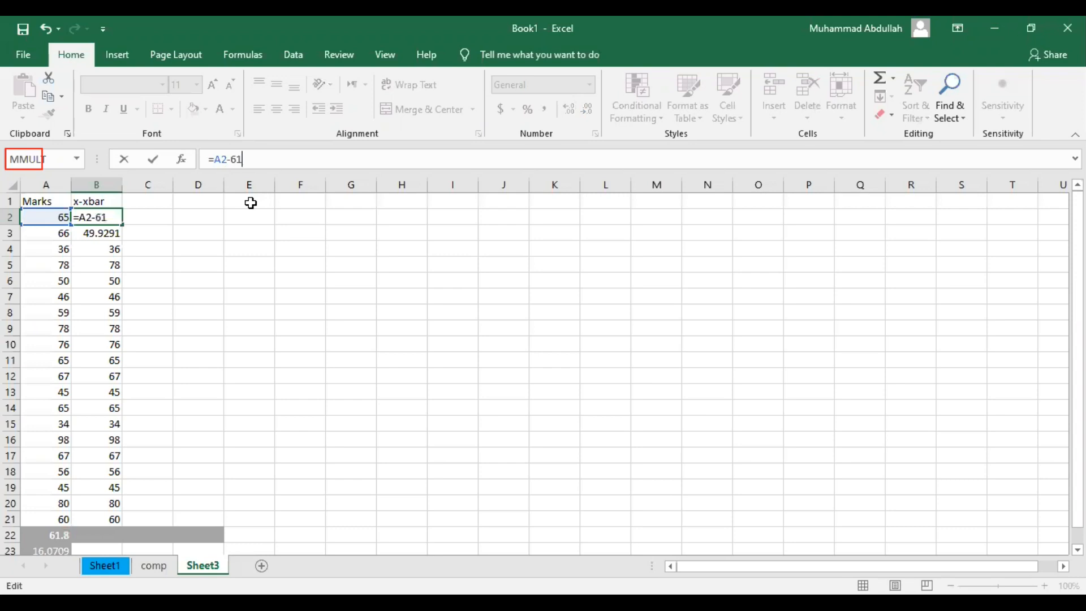
pyautogui.write('.8')
pyautogui.hotkey('ctrl', 'Return')
pyautogui.moveTo(123, 224); pyautogui.dragTo(117, 525)
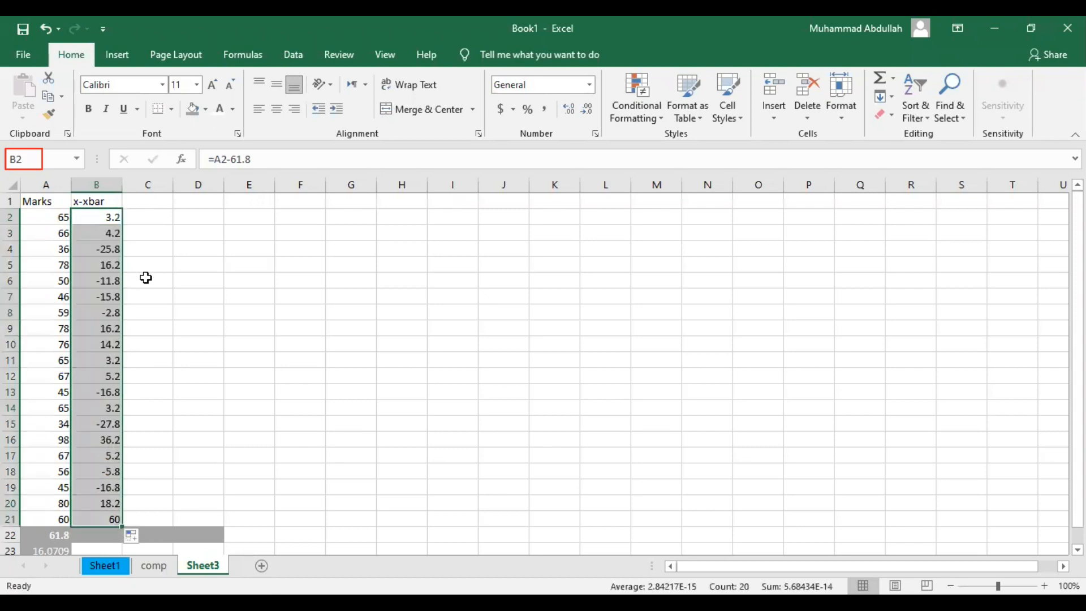
# Change the formula in B2 to =A2-$A$22 so that it uses an absolute reference to the average
pyautogui.click(252, 159)
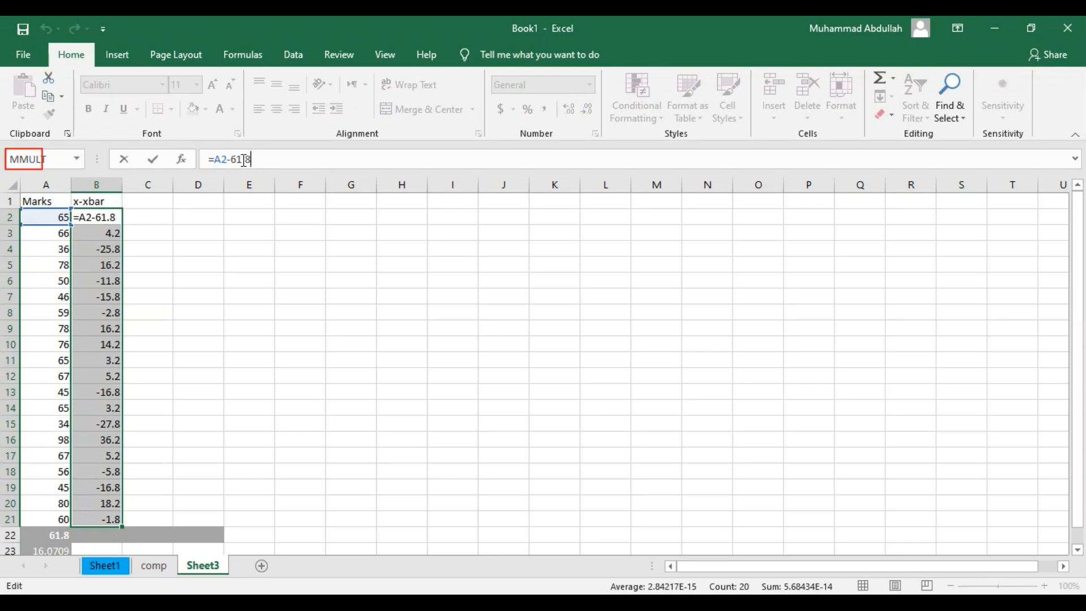
pyautogui.press('BackSpace')
pyautogui.press('BackSpace')
pyautogui.press('BackSpace')
pyautogui.press('BackSpace')
pyautogui.click(50, 535)
pyautogui.click(233, 160)
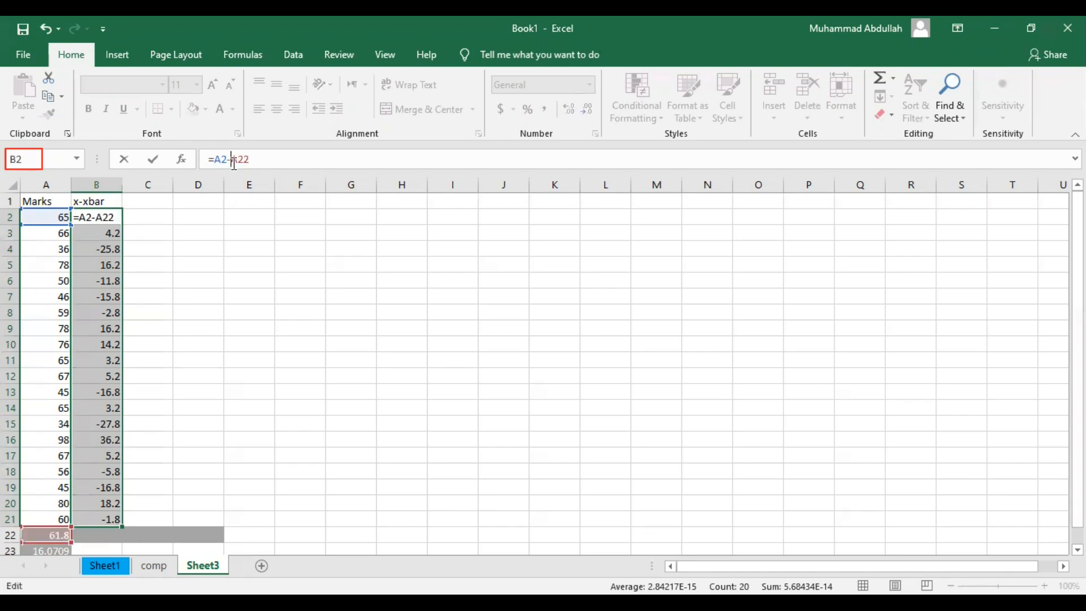
pyautogui.write('$')
pyautogui.click(243, 162)
pyautogui.write('$')
pyautogui.hotkey('ctrl', 'Return')
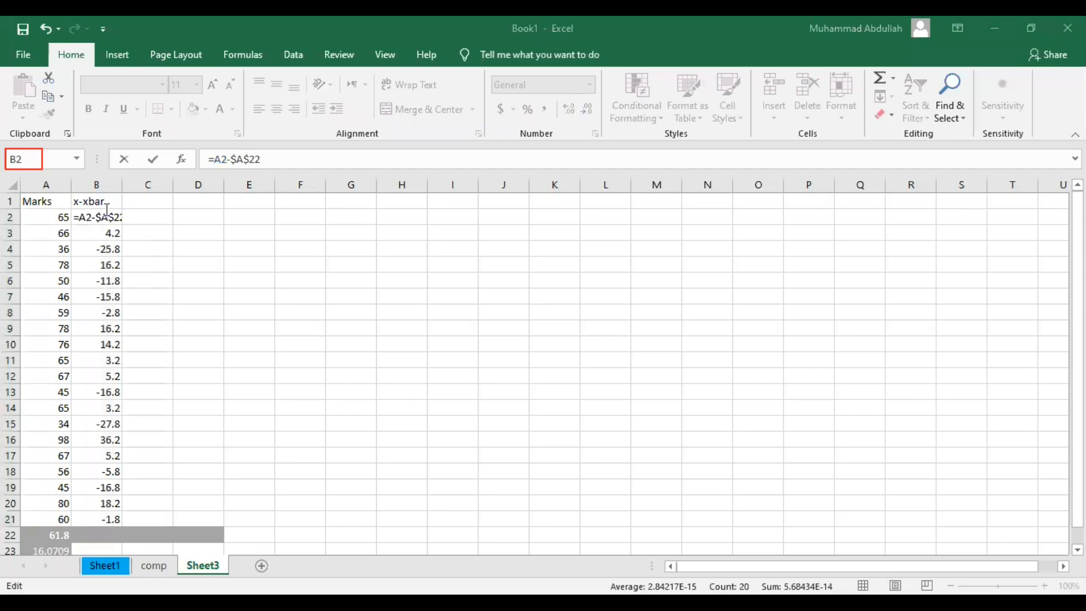
# Widen column B and copy the formula =A2-$A$22 from B2 down to B21
pyautogui.hotkey('ctrl', 'shift', 'Down')
pyautogui.press('F2')
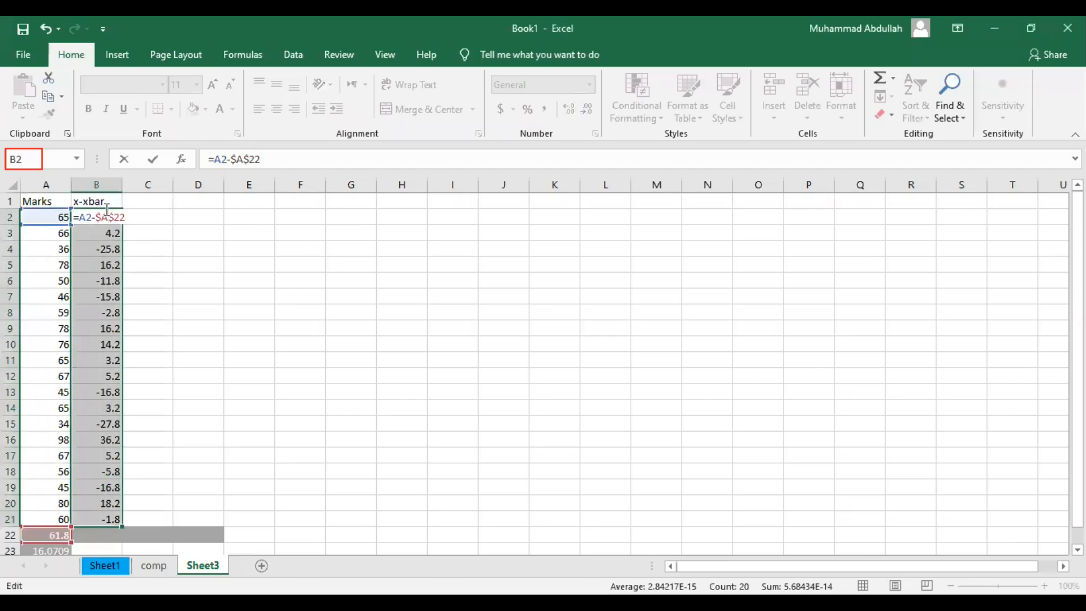
pyautogui.hotkey('ctrl', 'Return')
pyautogui.click(185, 220)
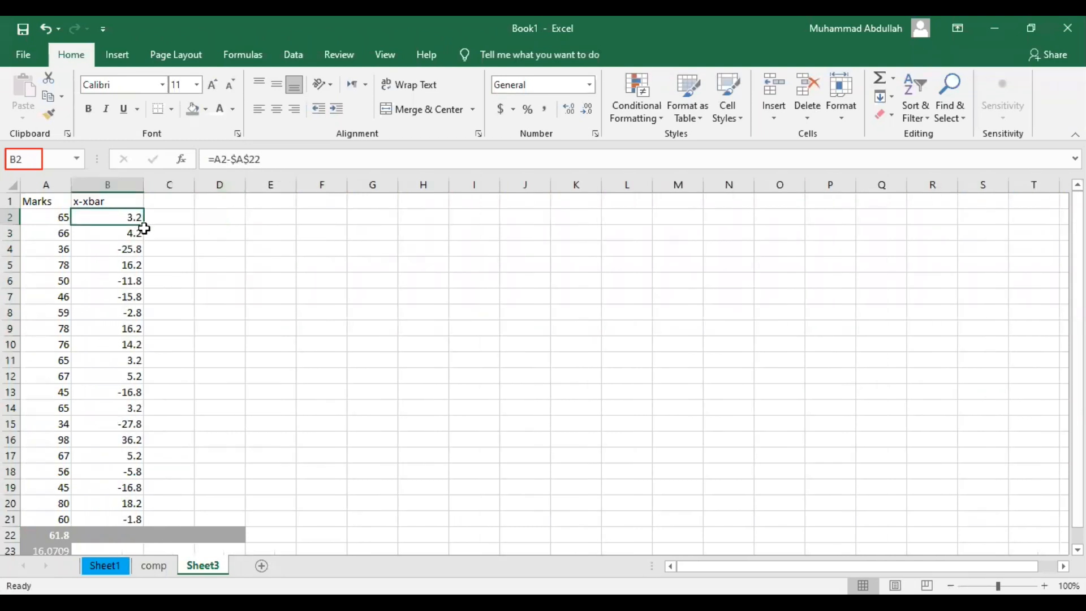
pyautogui.moveTo(143, 225); pyautogui.dragTo(150, 521)
# Check the cell references in the copied x-xbar formulas down column B, inspecting the formula in B13 in edit mode
pyautogui.click(127, 360)
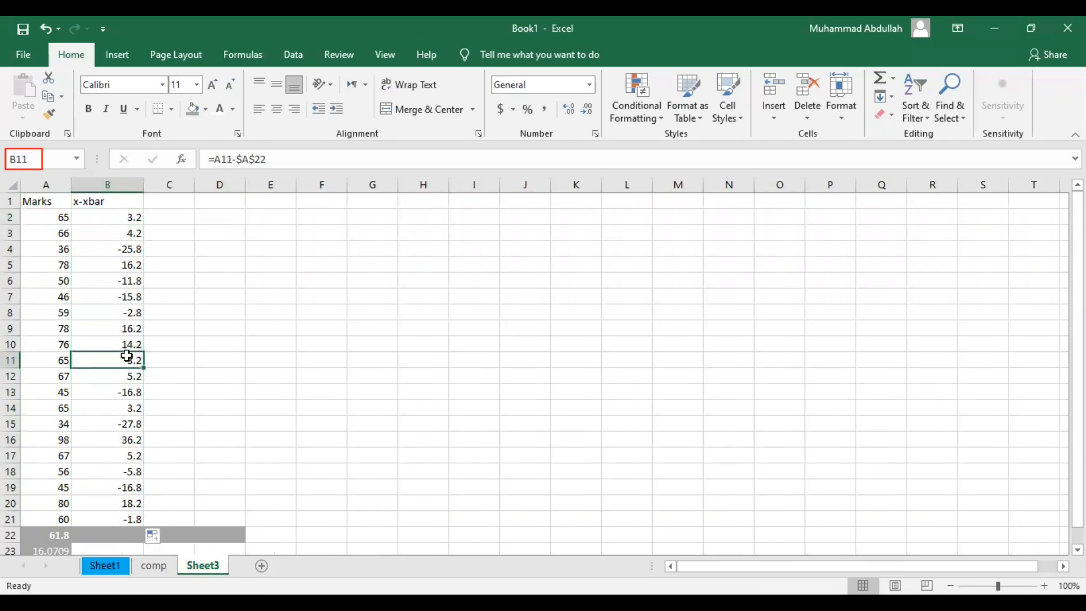
pyautogui.click(128, 252)
pyautogui.click(131, 292)
pyautogui.press('Down')
pyautogui.press('Down')
pyautogui.press('Down')
pyautogui.press('Down')
pyautogui.press('Down')
pyautogui.press('Down')
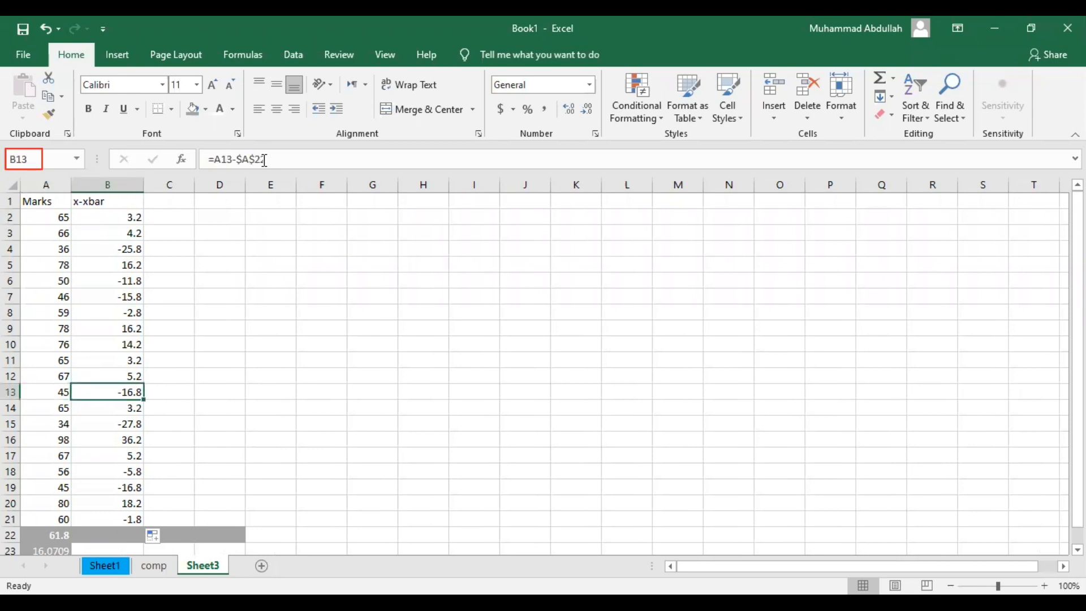
pyautogui.press('F2')
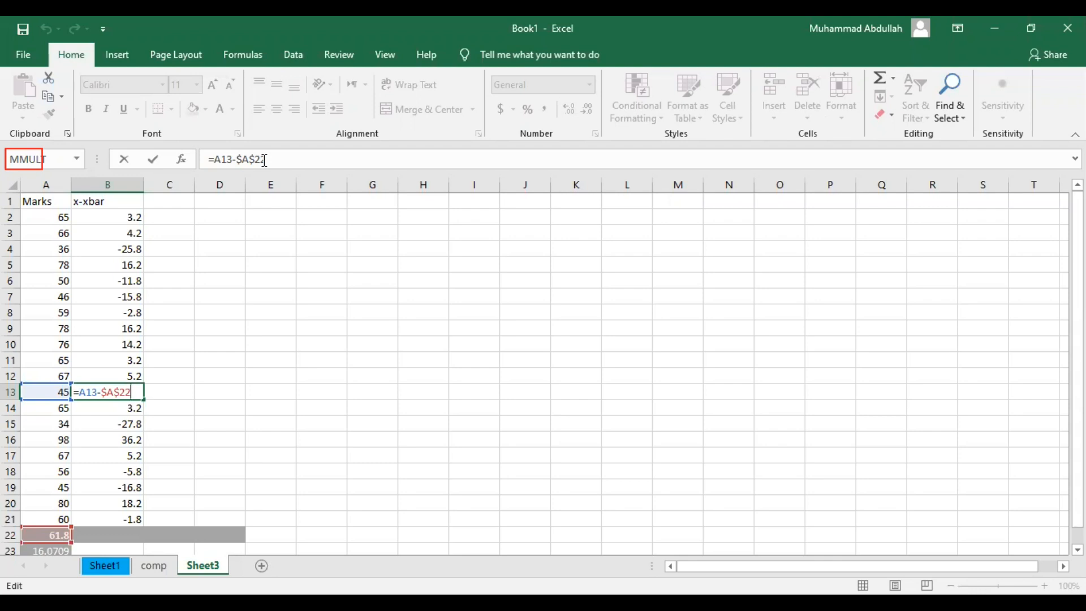
pyautogui.press('Return')
pyautogui.press('Return')
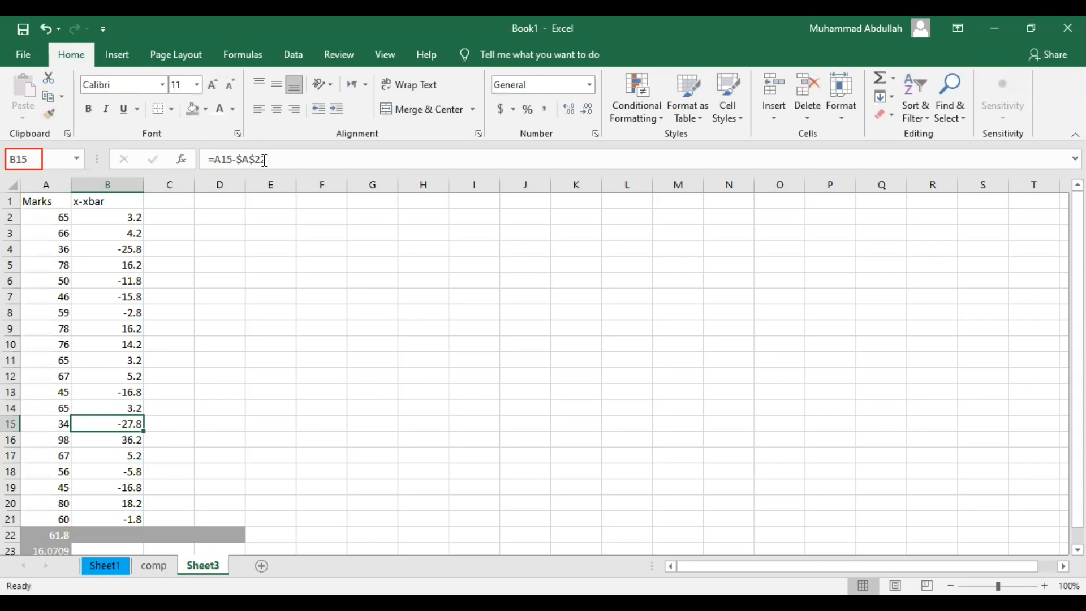
# Inspect the cell references of the x-xbar formula in B17 in edit mode, leaving the formula as it is
pyautogui.press('F2')
pyautogui.click(264, 160)
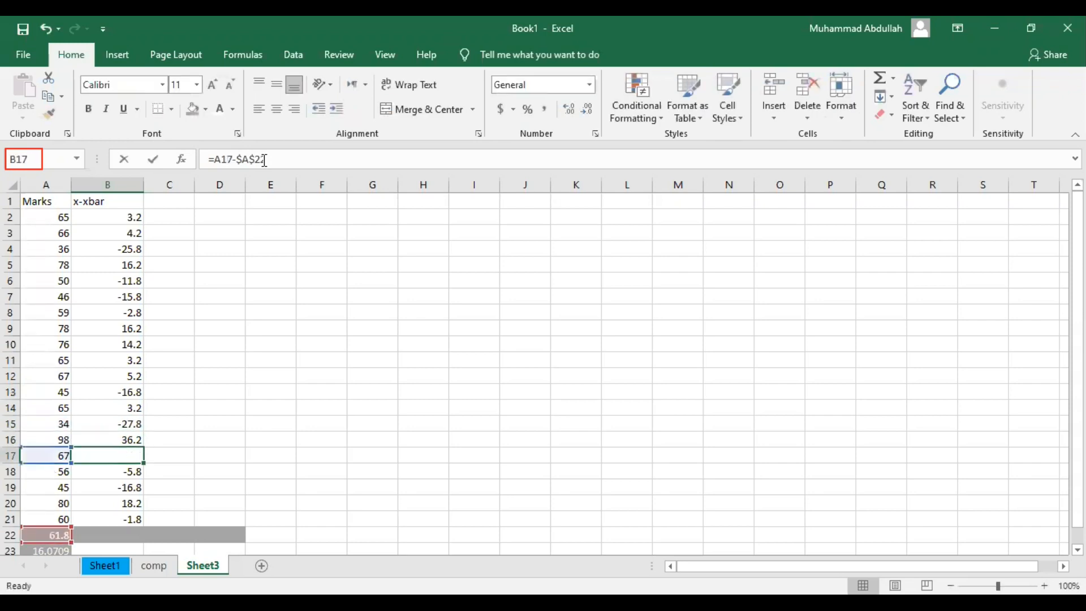
pyautogui.press('Escape')
# Enter =SUM(B2:B21) in B22 to total the deviations from the average
pyautogui.press('Down')
pyautogui.press('Down')
pyautogui.press('Down')
pyautogui.press('Down')
pyautogui.press('Down')
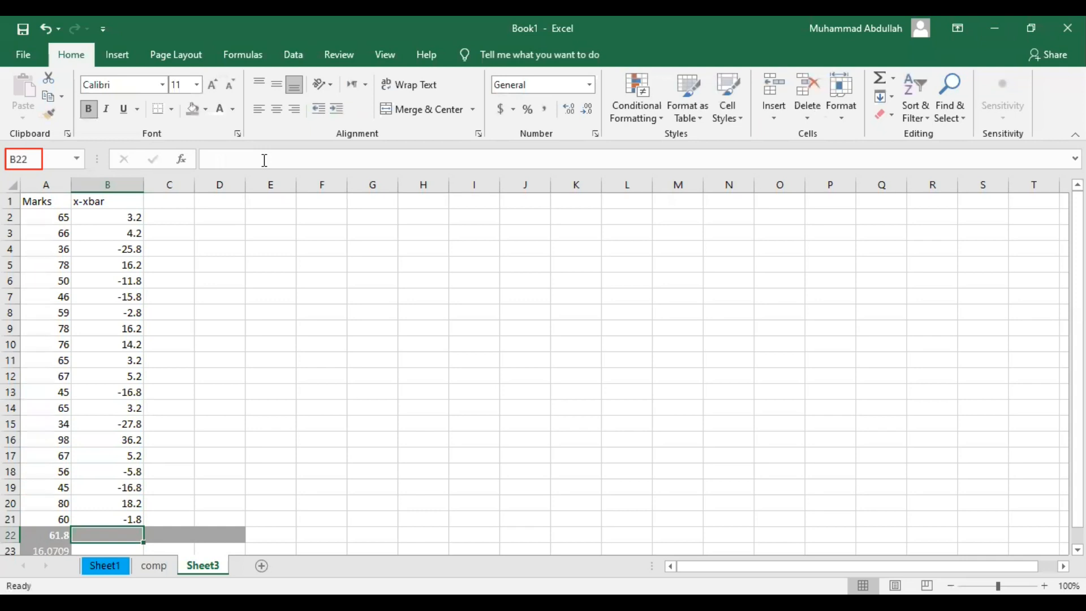
pyautogui.write('=')
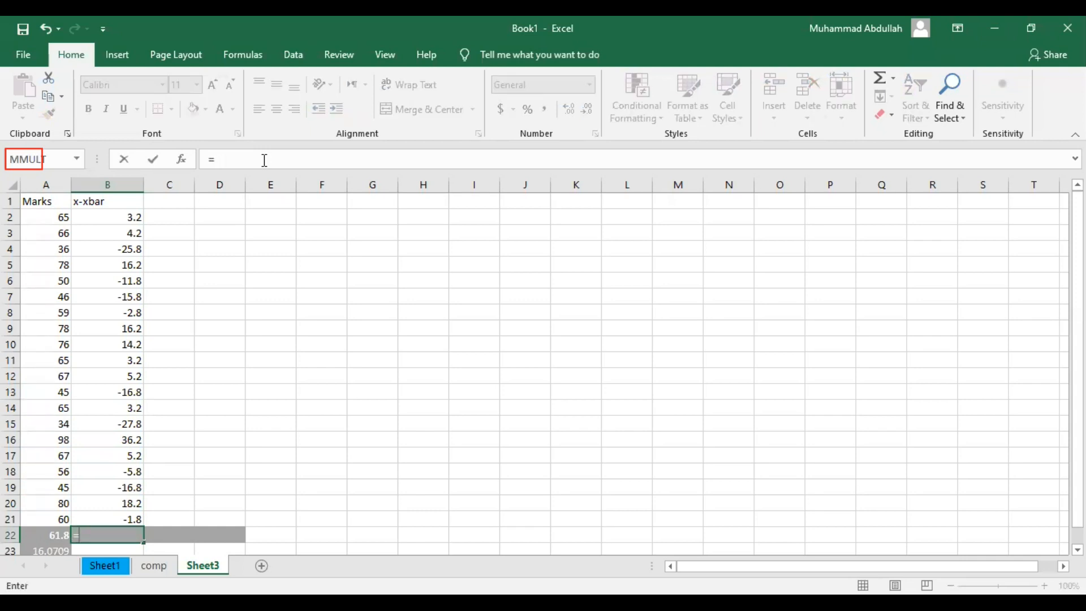
pyautogui.write('sum(b2:')
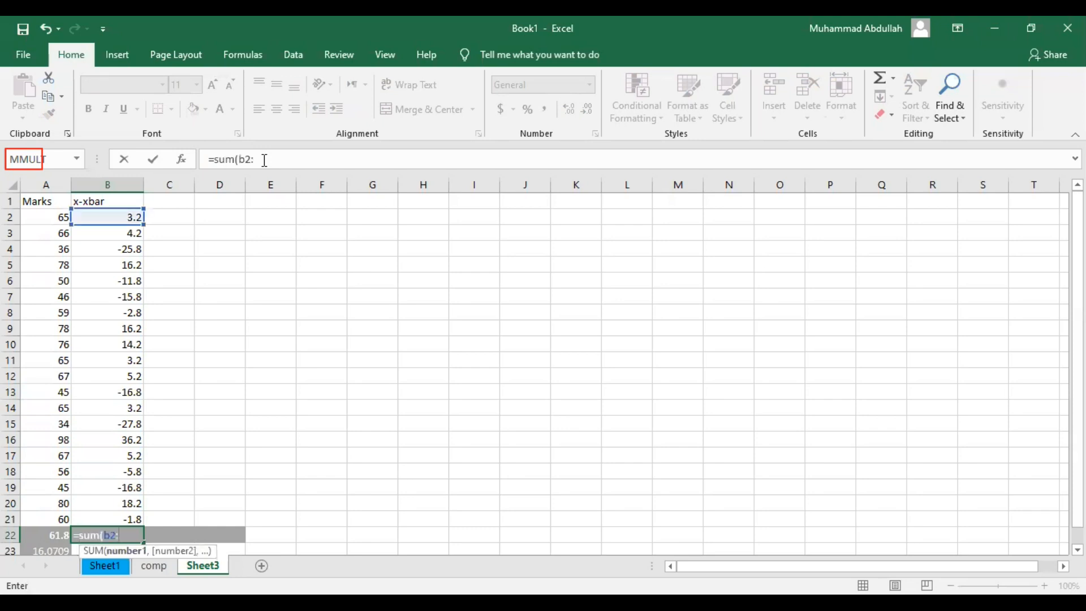
pyautogui.write('b21)')
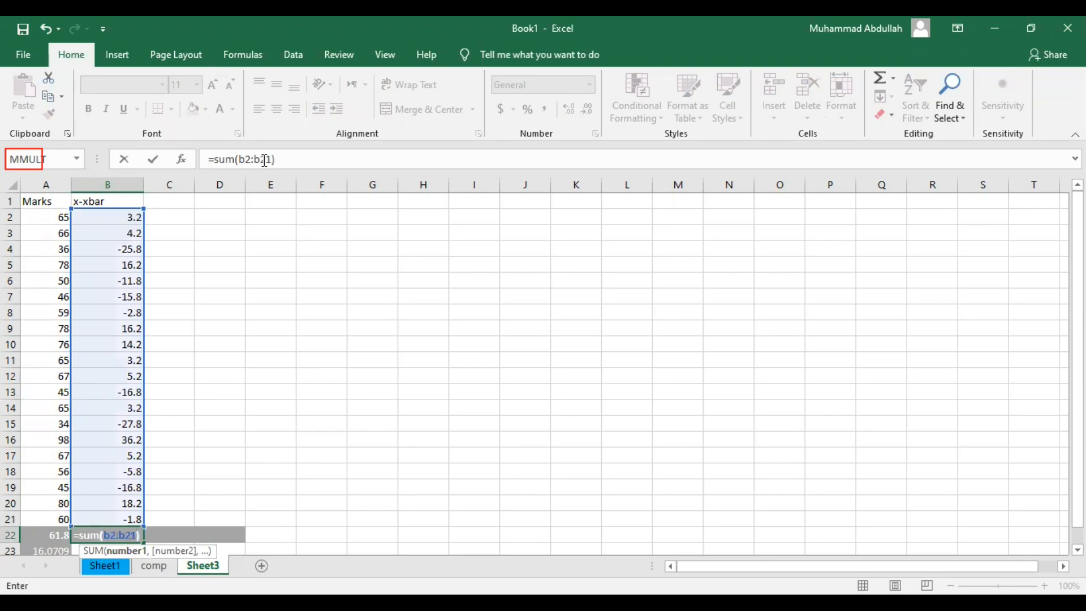
pyautogui.press('Return')
pyautogui.press('Up')
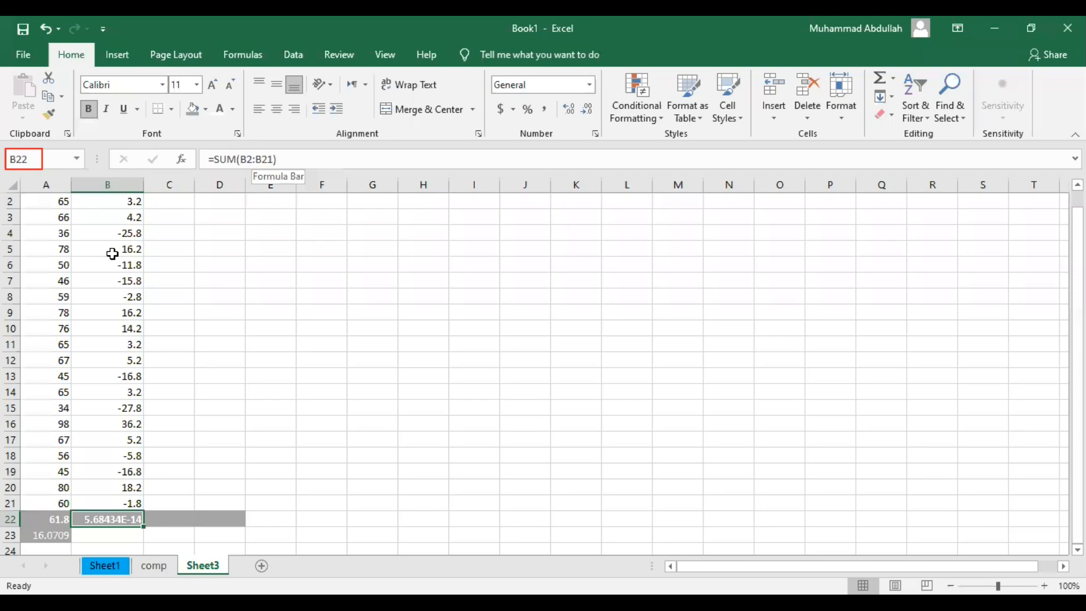
# Inspect the deviation formula in B4 and the sum formula in B22
pyautogui.click(113, 230)
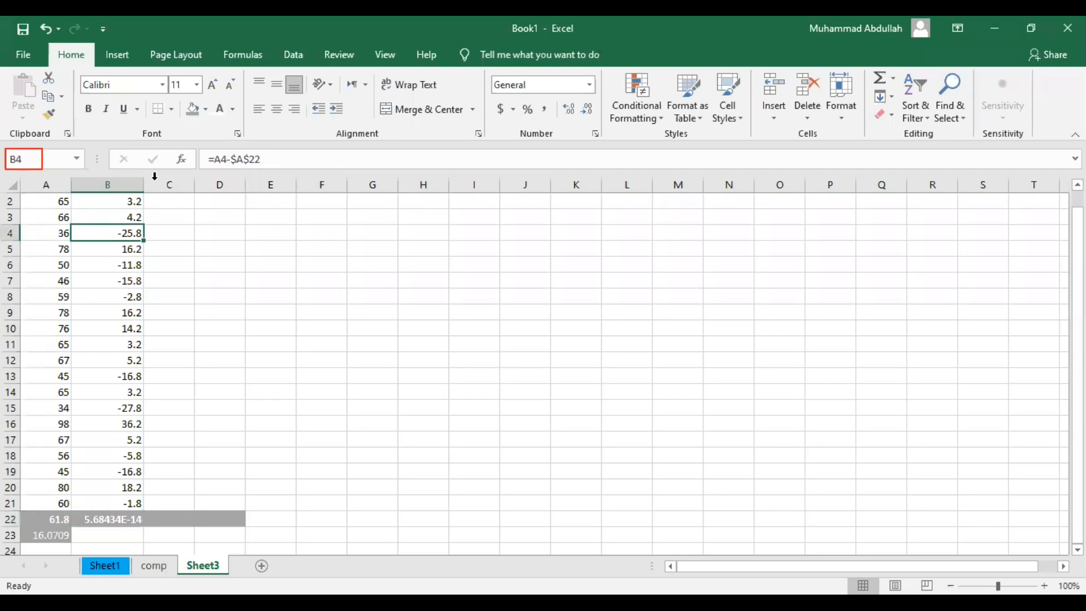
pyautogui.click(181, 161)
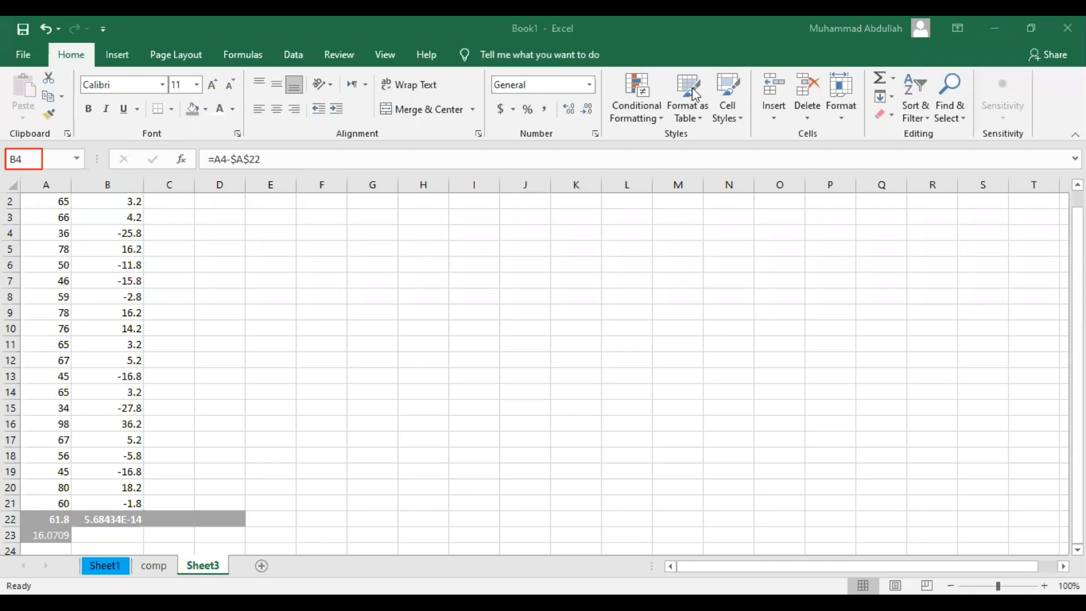
pyautogui.click(112, 519)
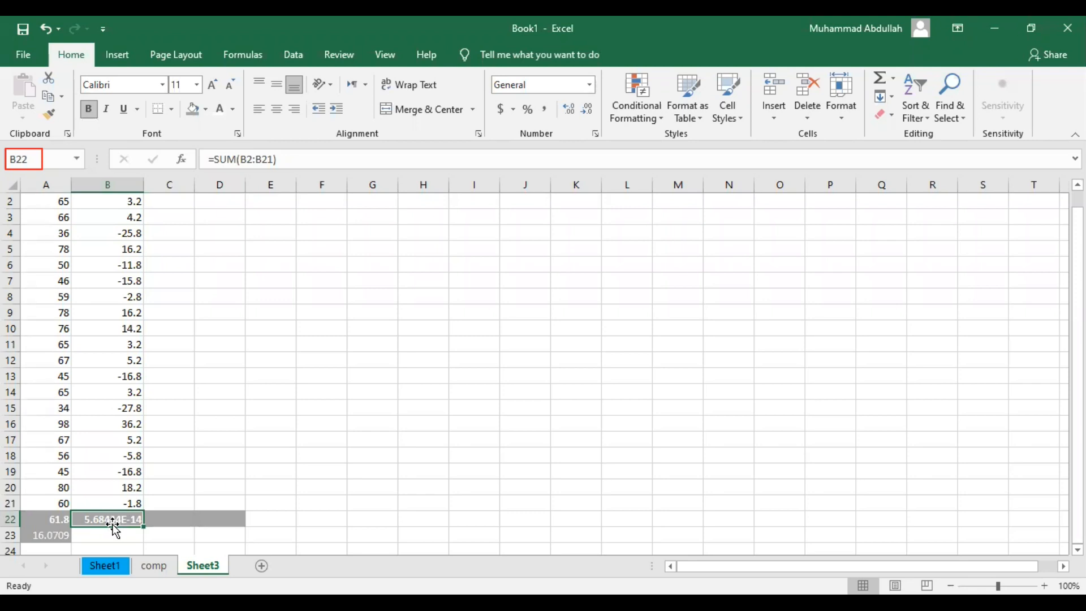
pyautogui.press('Down')
pyautogui.press('Up')
# Enter the column header (x-xbar)^2 in C1
pyautogui.hotkey('ctrl', 'Up')
pyautogui.press('Right')
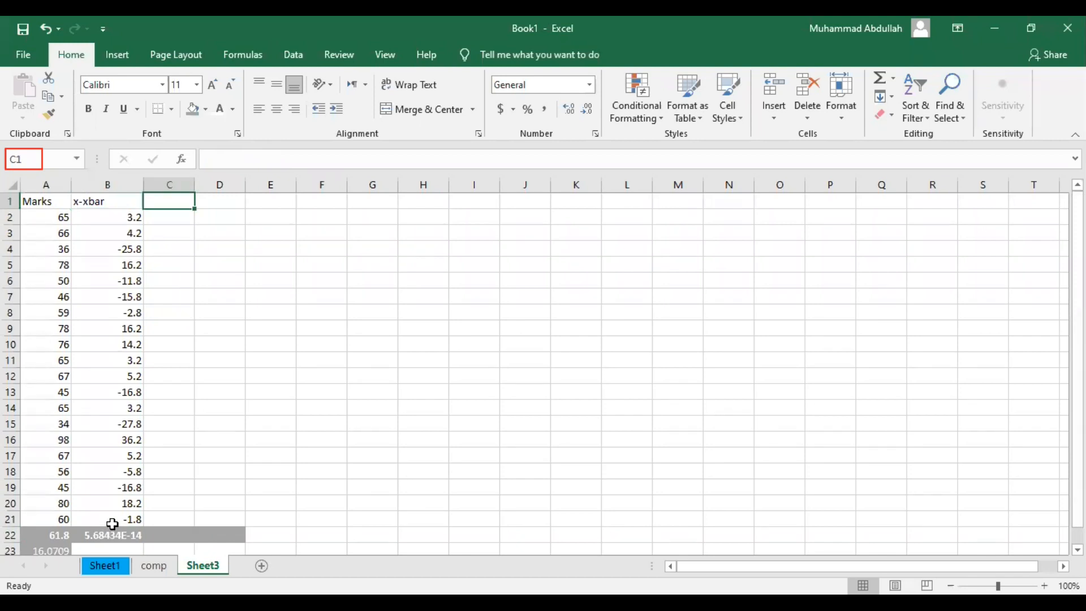
pyautogui.write('(x')
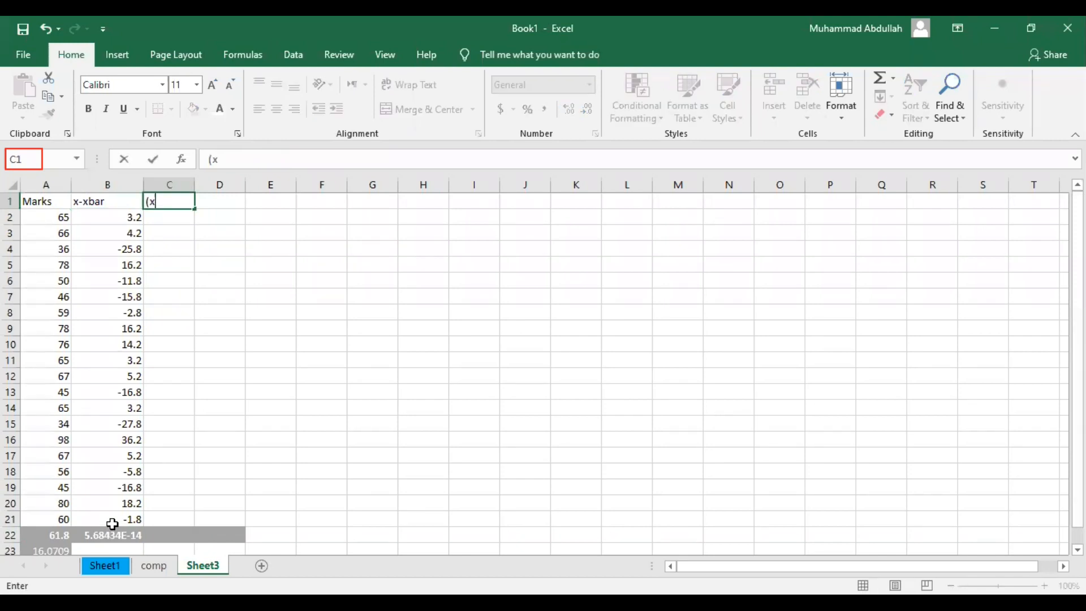
pyautogui.write('-xbar)^2')
pyautogui.press('Return')
# Enter =B2^2 in C2 to square the deviation and copy the formula down to C21
pyautogui.write('=')
pyautogui.press('Left')
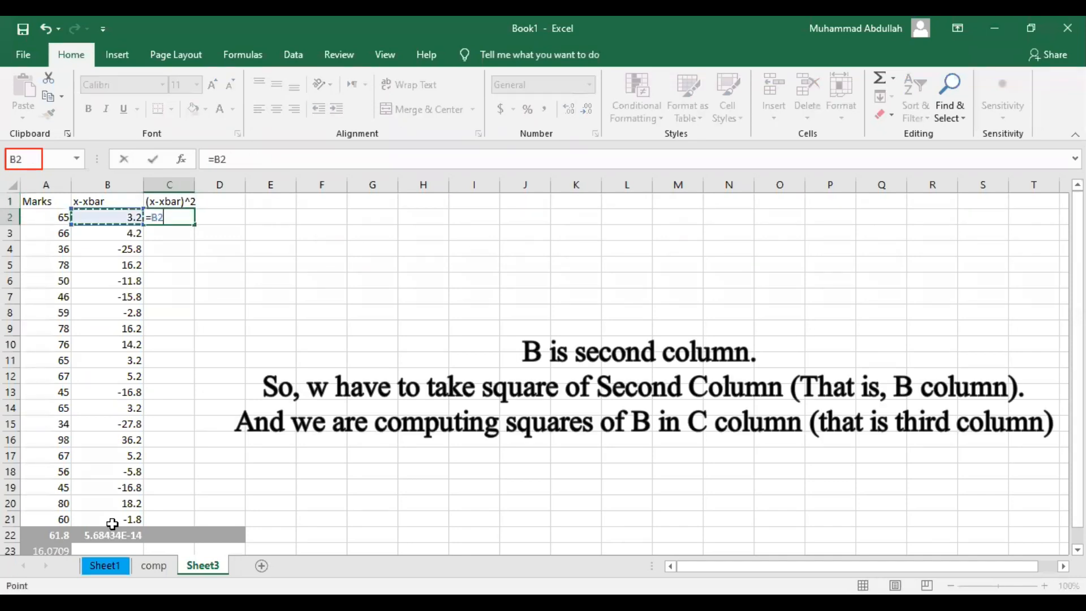
pyautogui.write('^2')
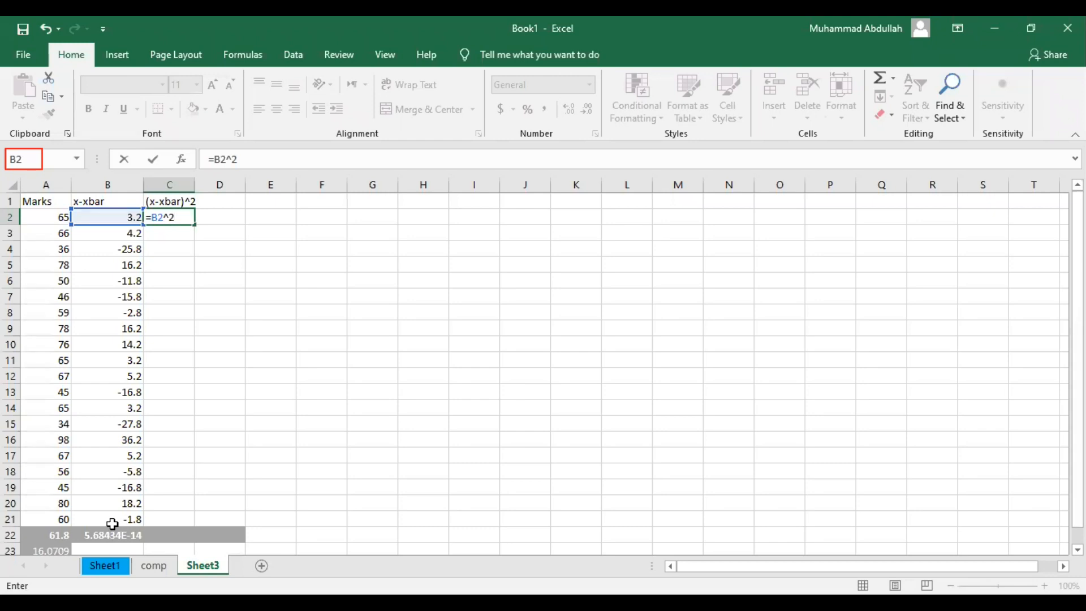
pyautogui.press('Return')
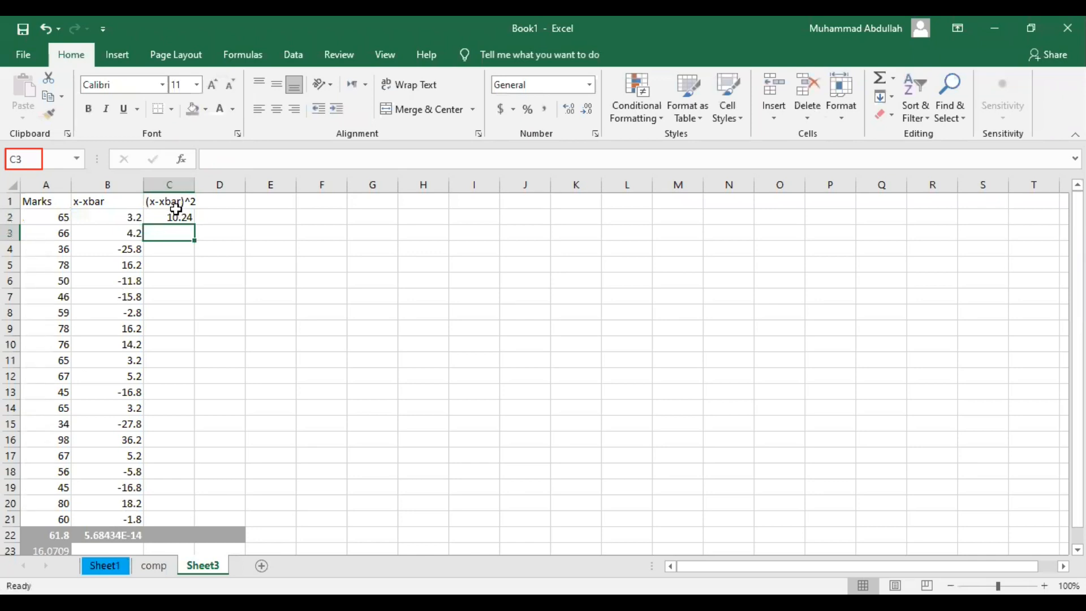
pyautogui.click(176, 212)
pyautogui.moveTo(193, 225); pyautogui.dragTo(196, 523)
# Total the squared deviations in C22 with =SUM(C2:C21) and review the resulting cell
pyautogui.click(172, 536)
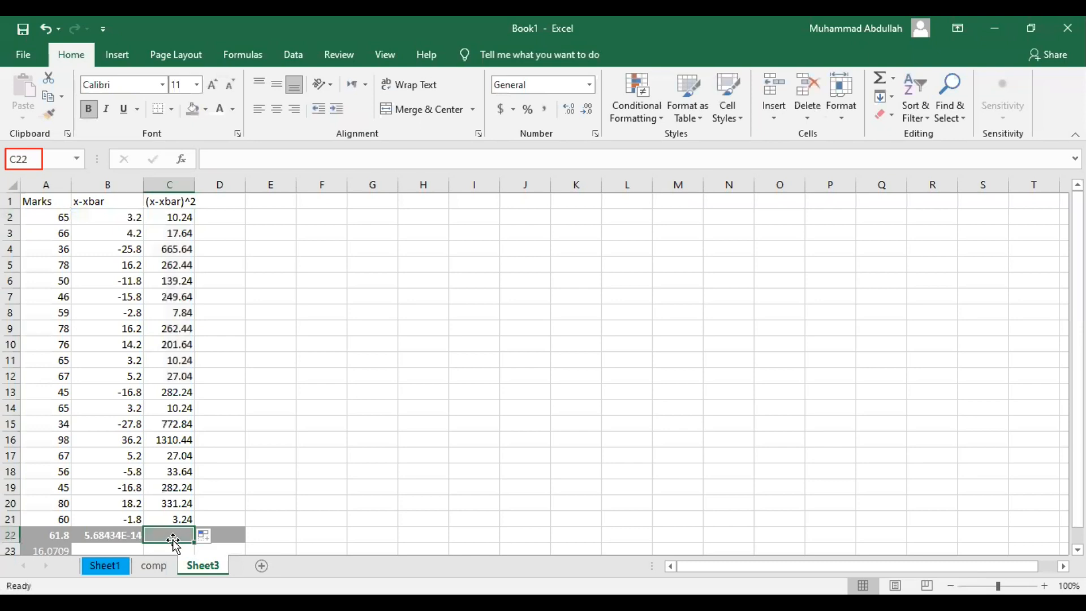
pyautogui.doubleClick(172, 538)
pyautogui.hotkey('alt', '=')
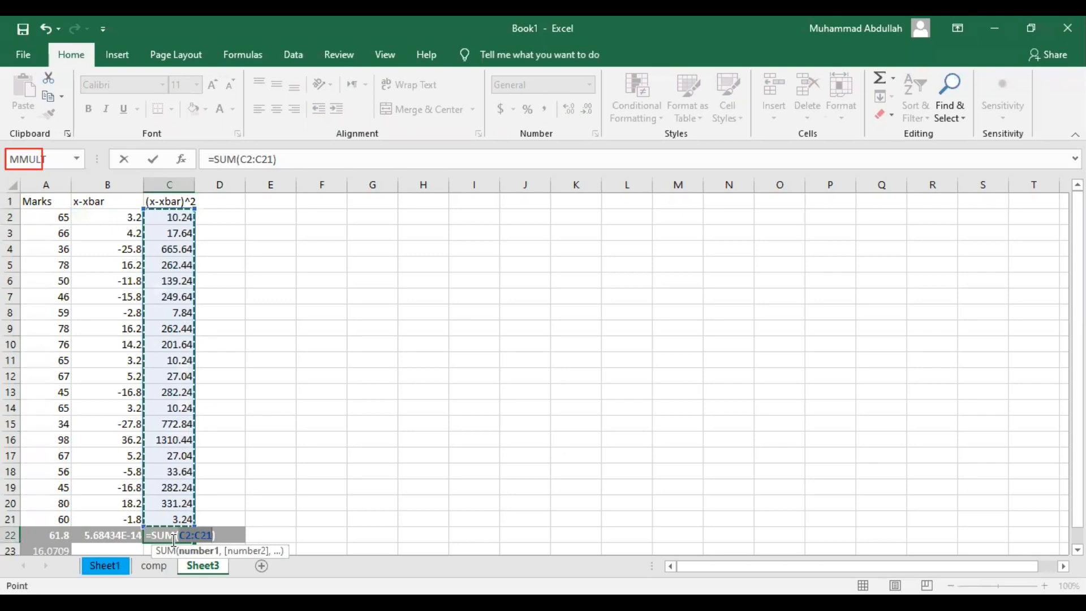
pyautogui.press('Return')
pyautogui.press('Down')
pyautogui.press('Down')
pyautogui.press('Up')
pyautogui.press('Up')
pyautogui.press('Up')
pyautogui.press('Up')
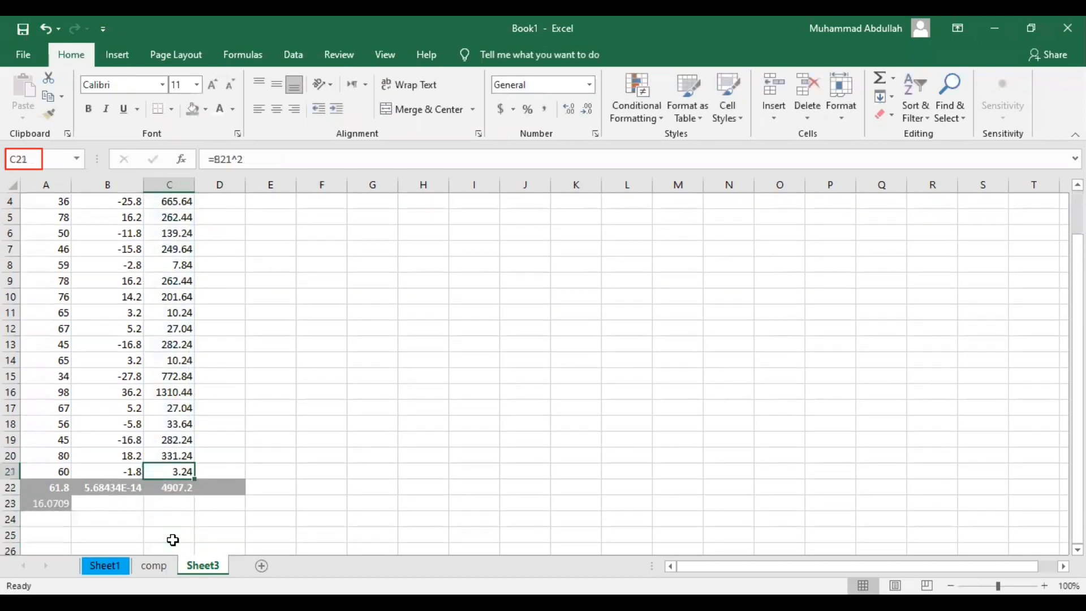
pyautogui.press('Down')
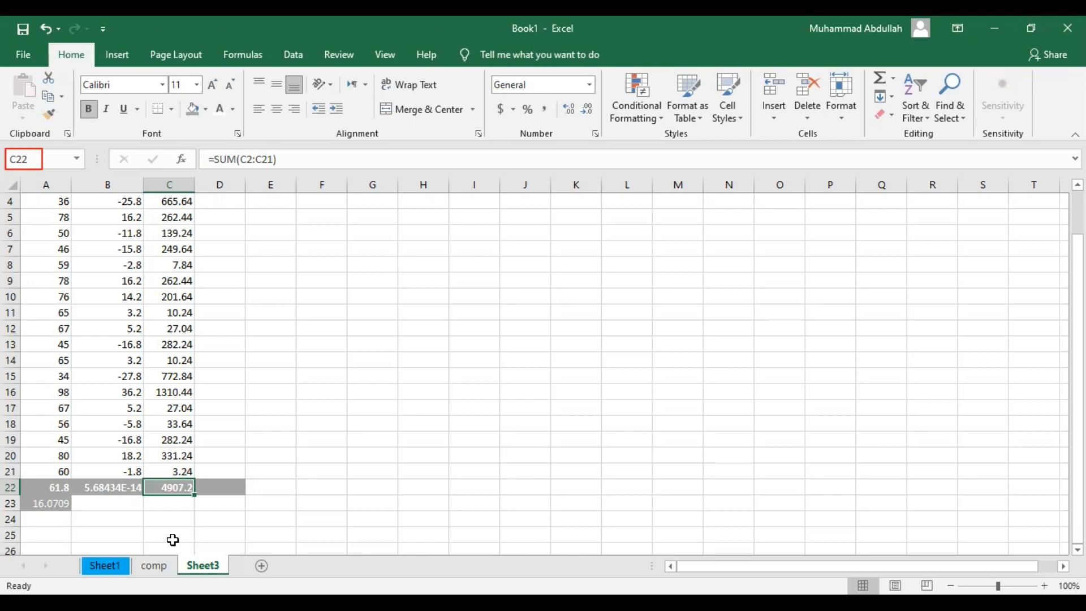
pyautogui.click(368, 255)
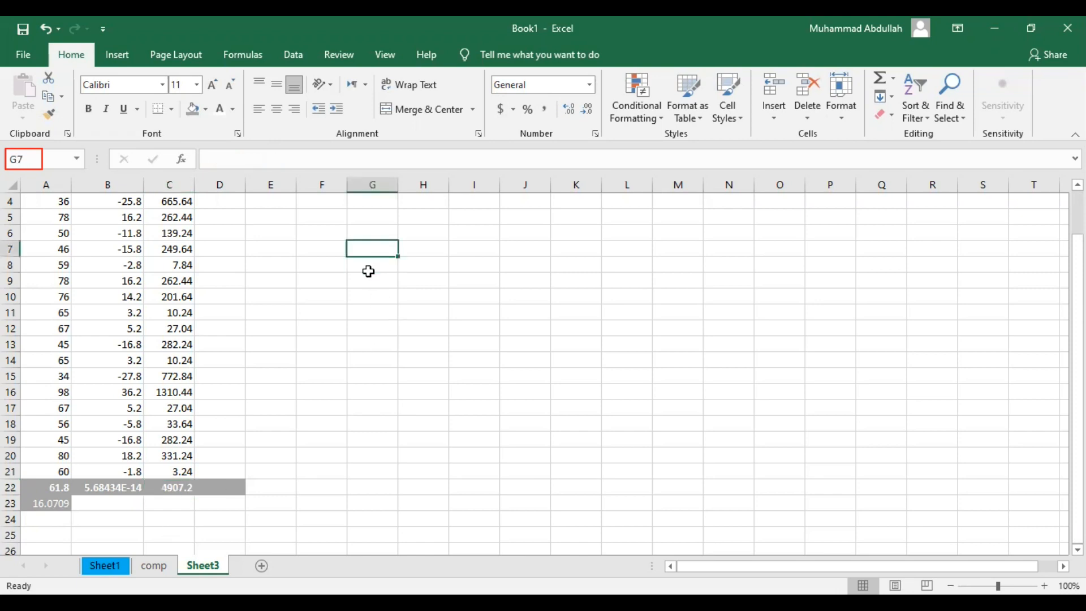
pyautogui.click(368, 270)
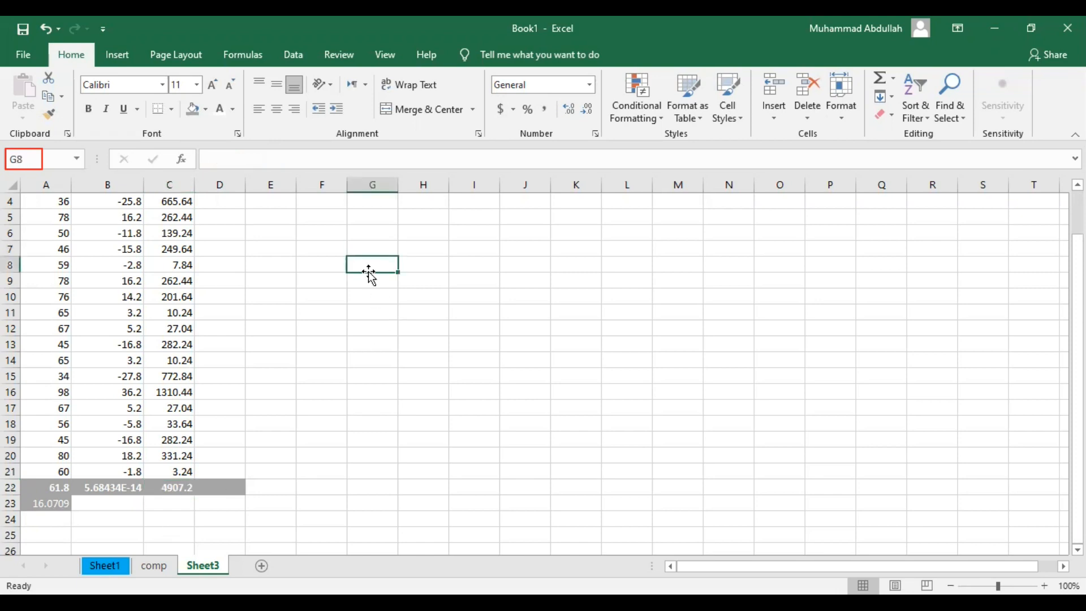
pyautogui.write('=')
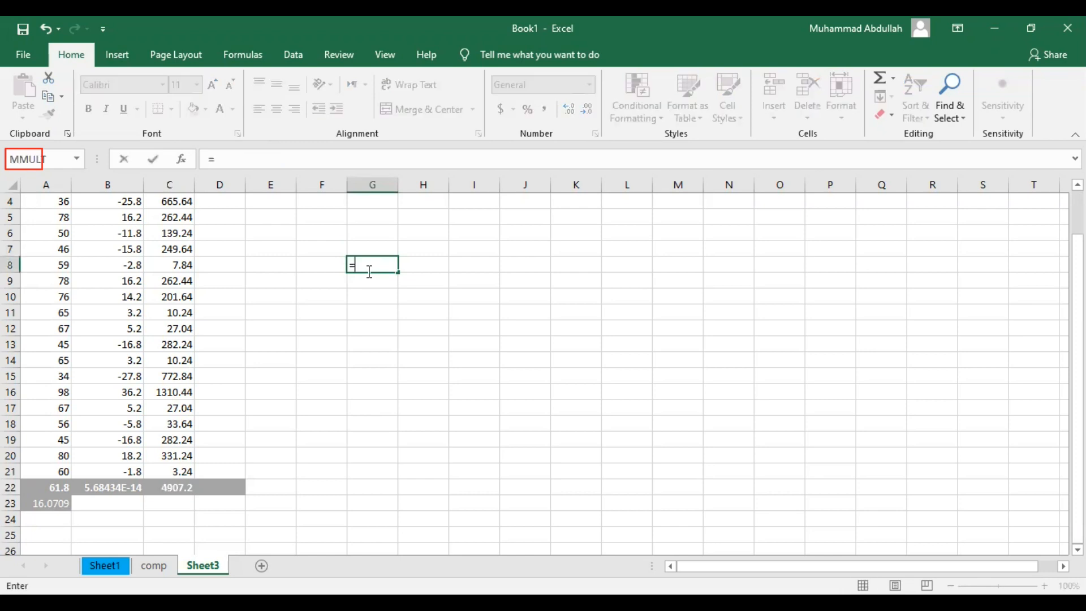
pyautogui.click(186, 487)
pyautogui.press('Escape')
# Enter =C22/19 in C23 to divide the sum of squared deviations by 19
pyautogui.click(174, 503)
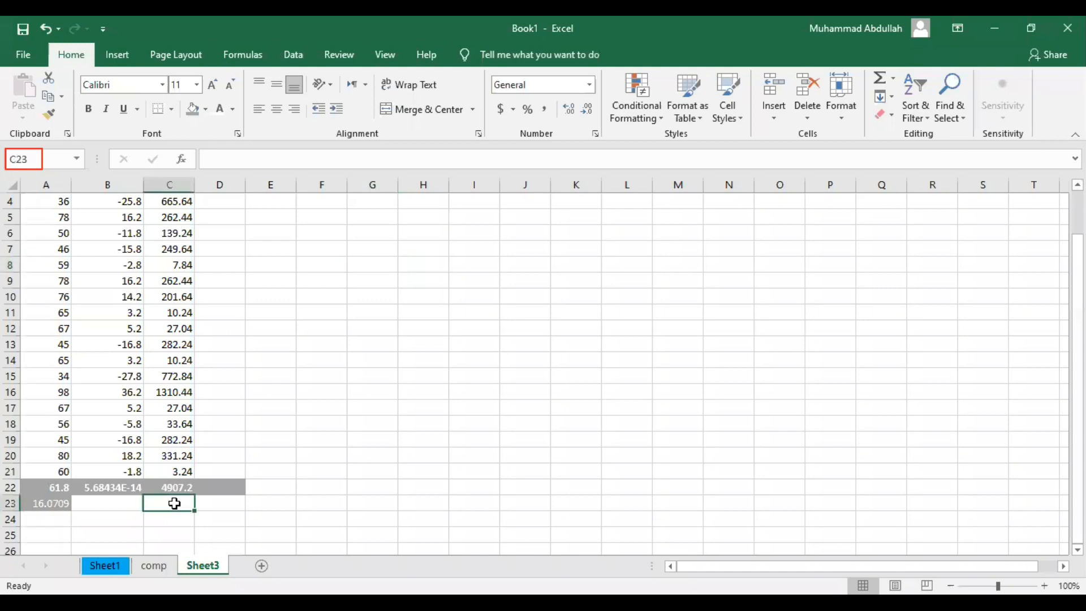
pyautogui.write('=')
pyautogui.press('Up')
pyautogui.write('/')
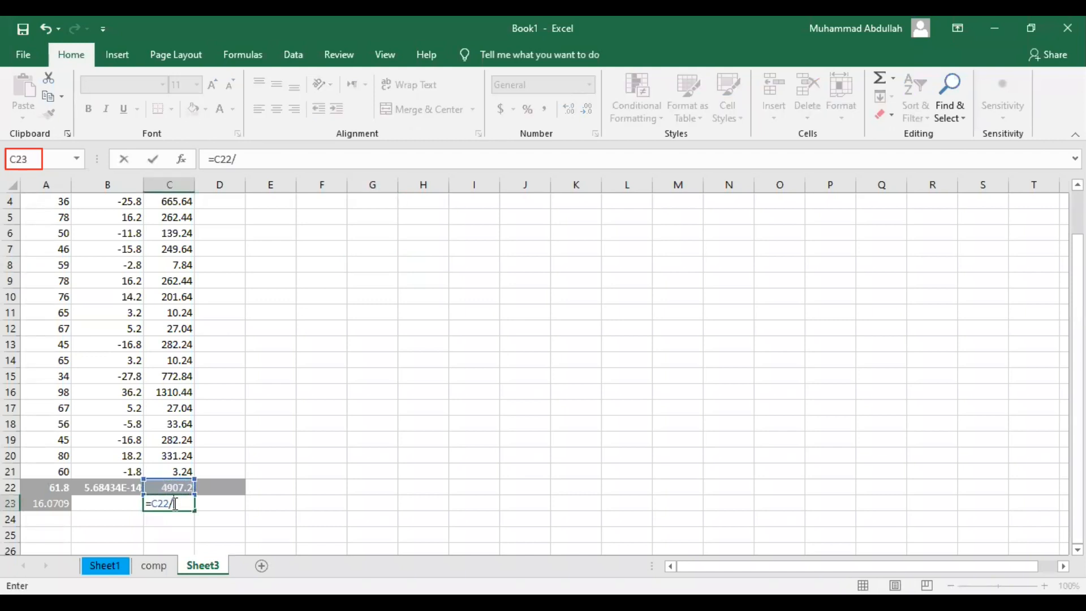
pyautogui.write('19')
pyautogui.press('Return')
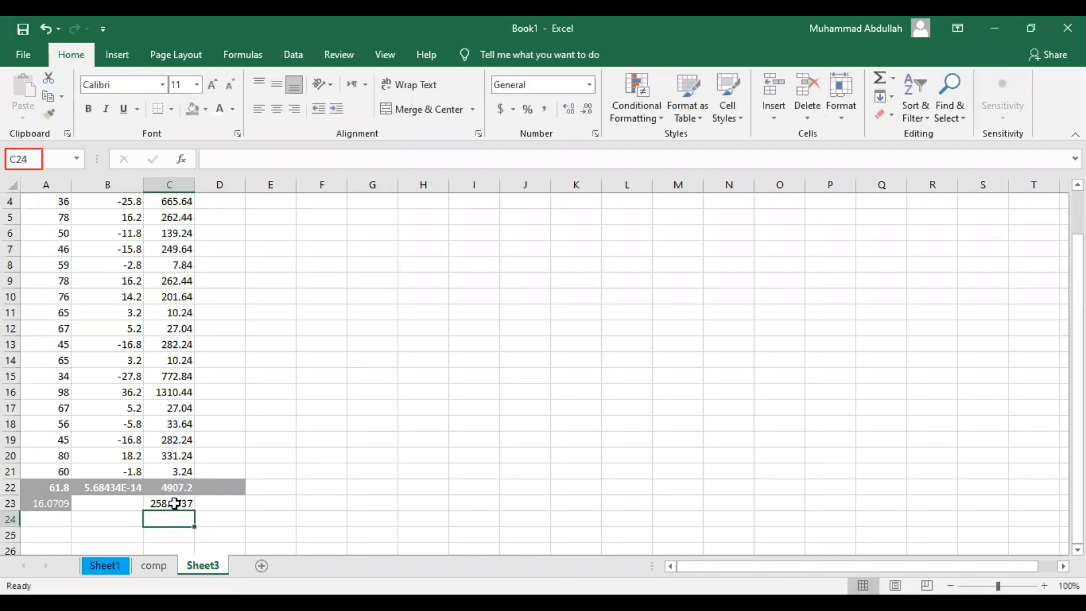
# Enter =SQRT(C23) in C24 to take the square root of the variance
pyautogui.click(166, 503)
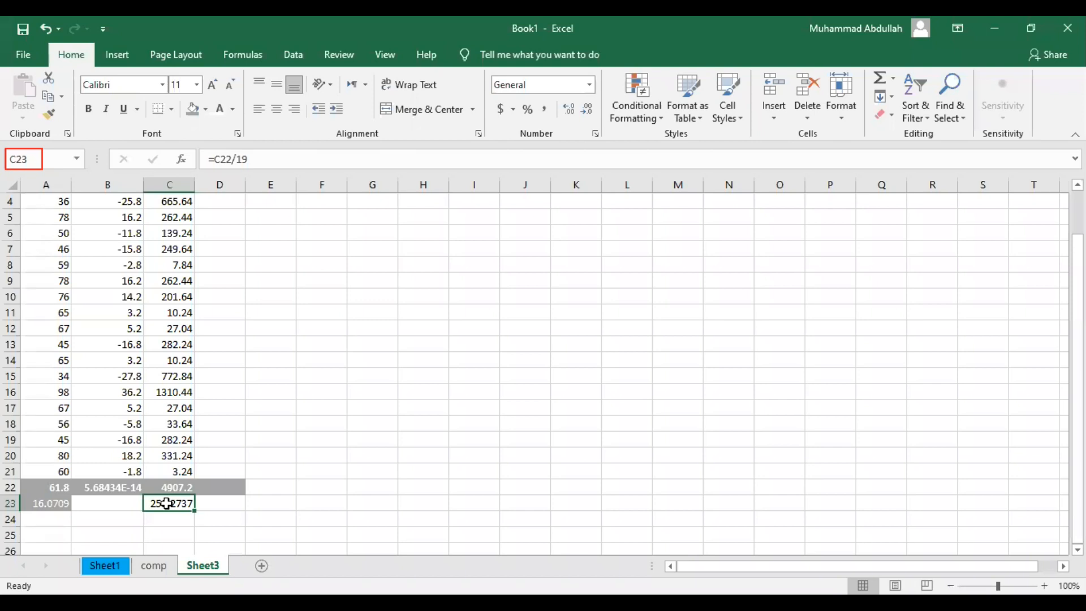
pyautogui.press('Down')
pyautogui.write('=')
pyautogui.click(166, 503)
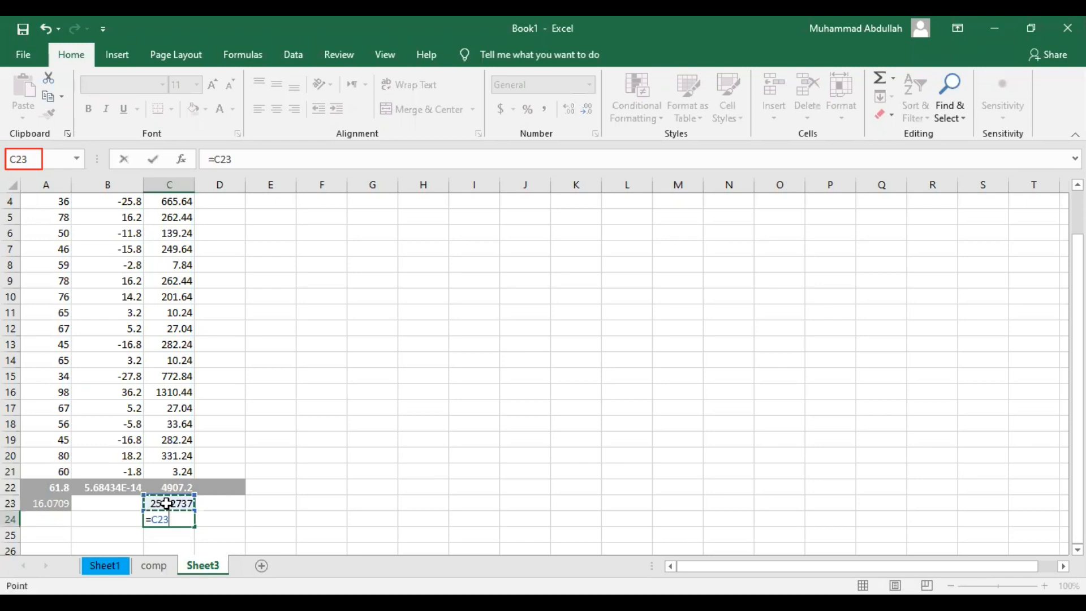
pyautogui.press('BackSpace')
pyautogui.press('BackSpace')
pyautogui.press('BackSpace')
pyautogui.write('sqrt')
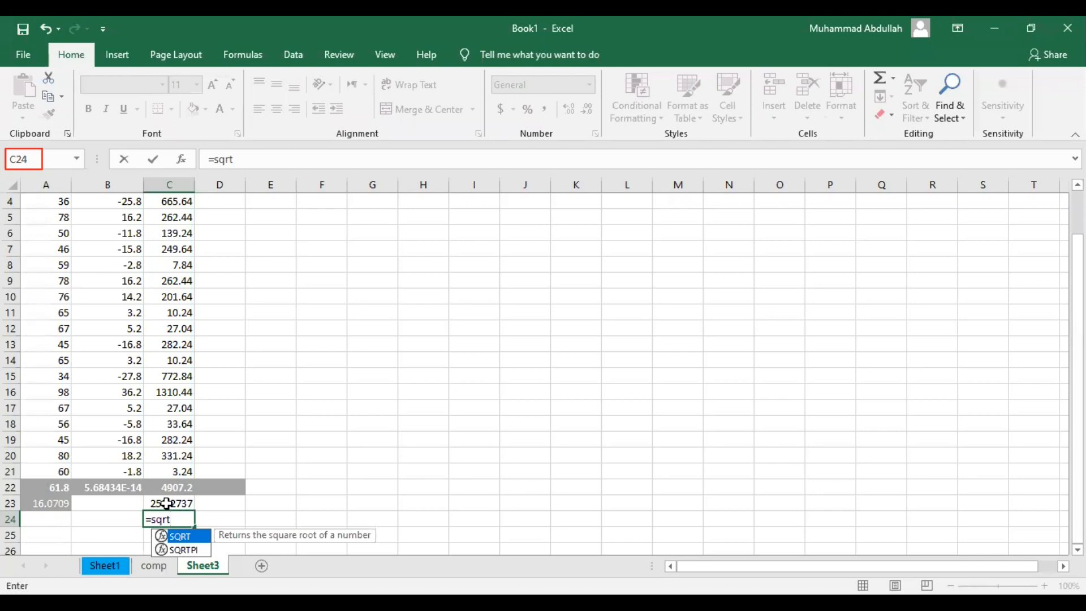
pyautogui.write('(')
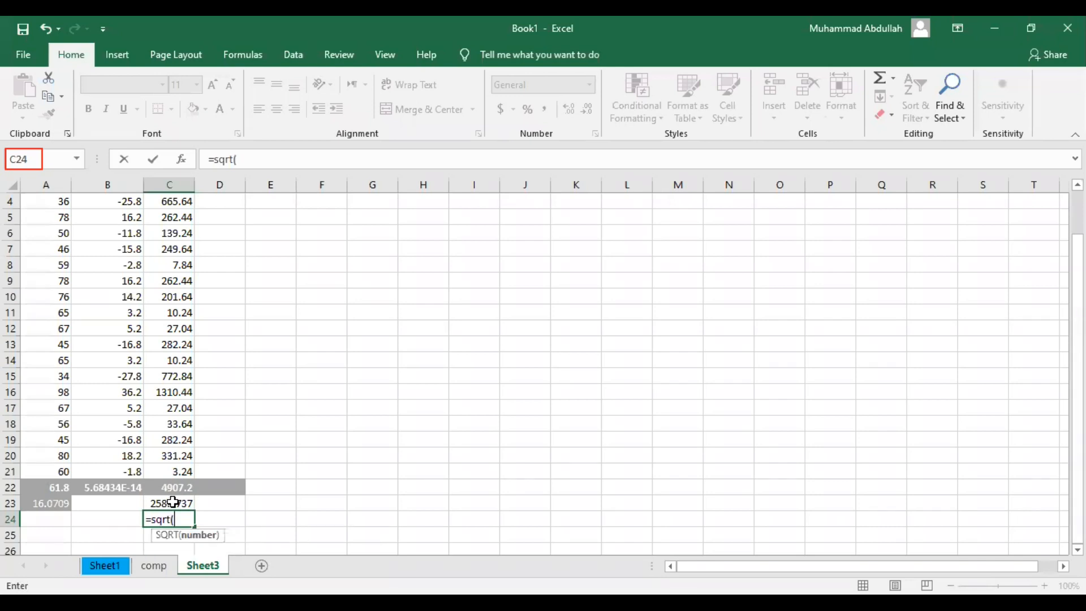
pyautogui.click(177, 498)
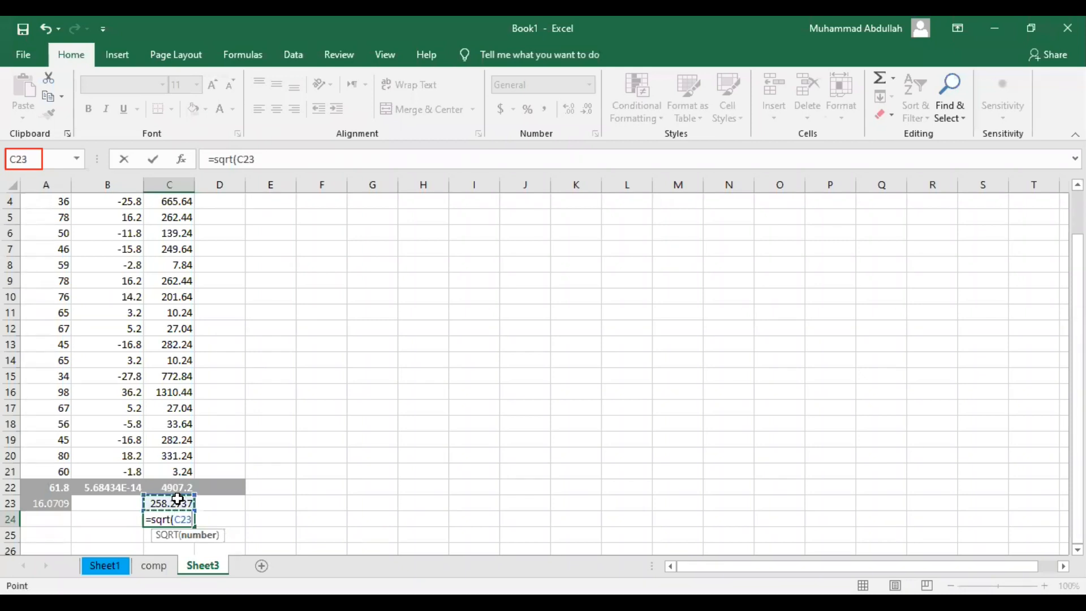
pyautogui.write(')')
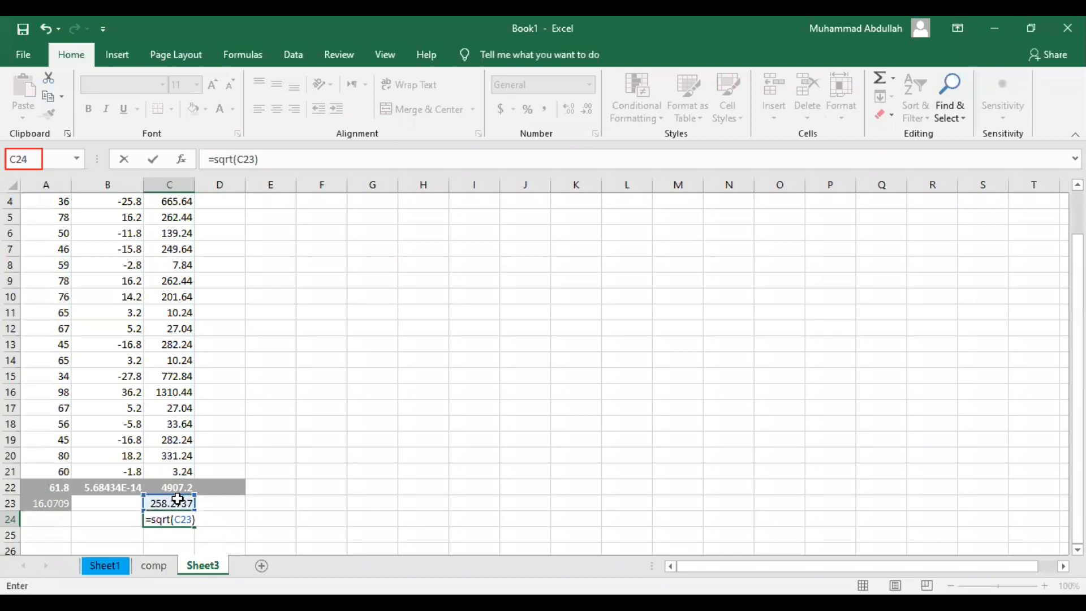
pyautogui.press('Return')
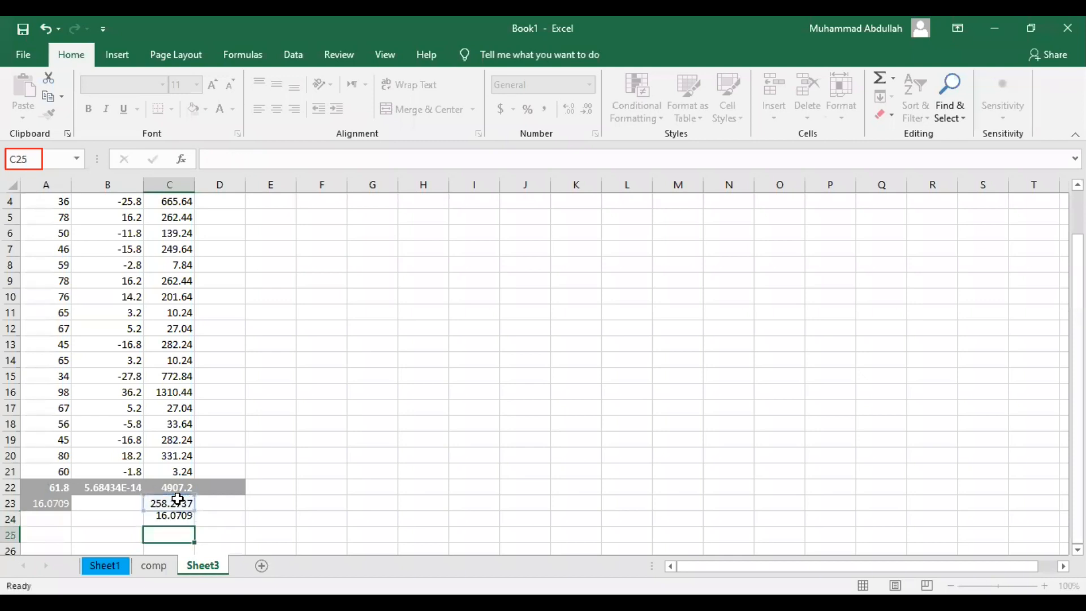
# Compare the STDEV result in A23 with the manually computed standard deviation in C24 and the variance formula in C23
pyautogui.click(46, 503)
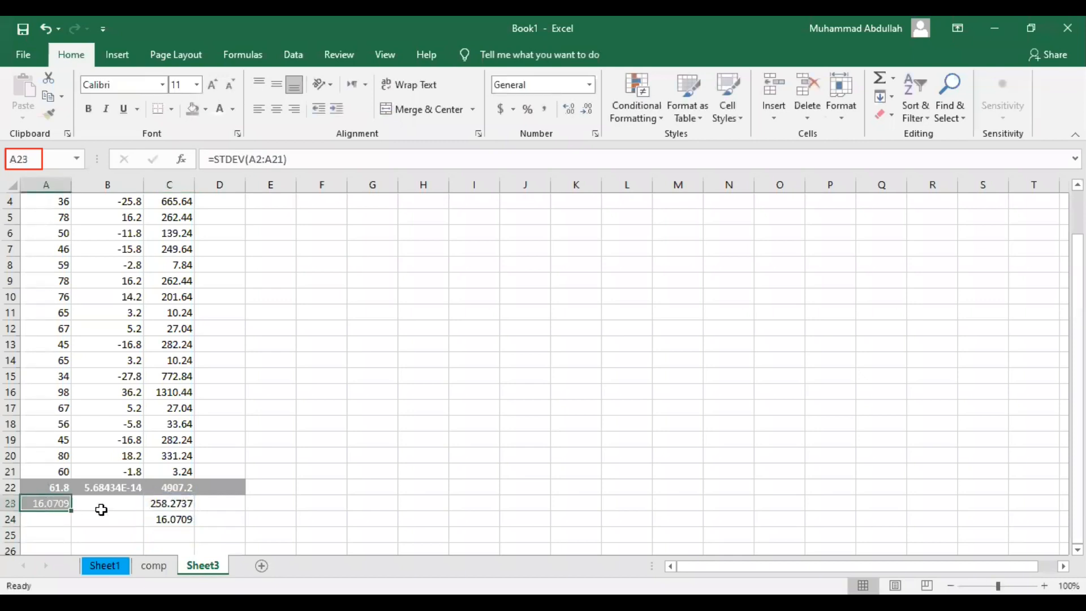
pyautogui.click(155, 518)
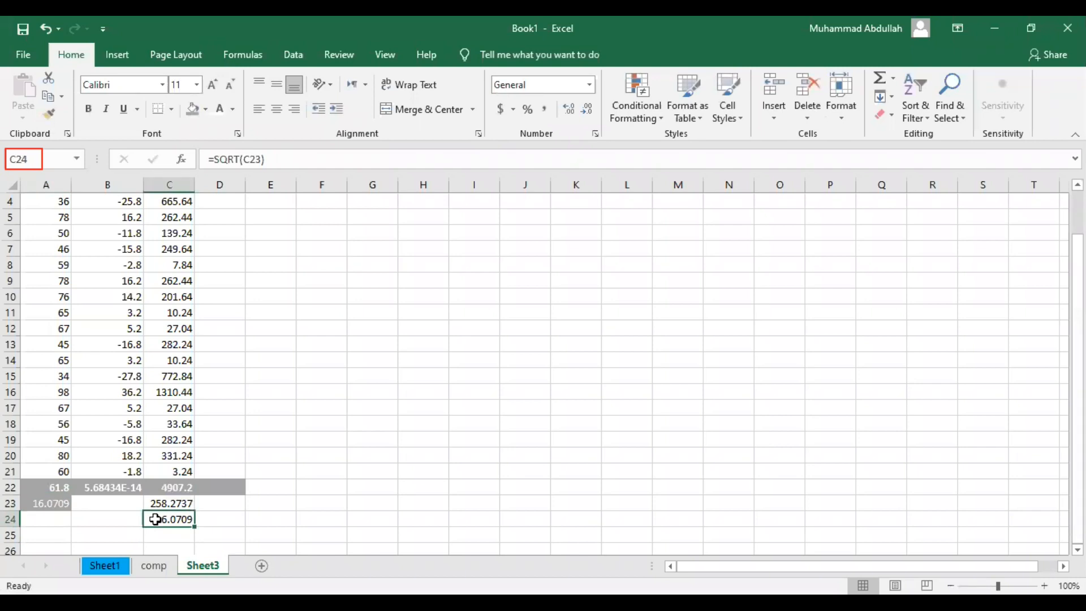
pyautogui.click(164, 502)
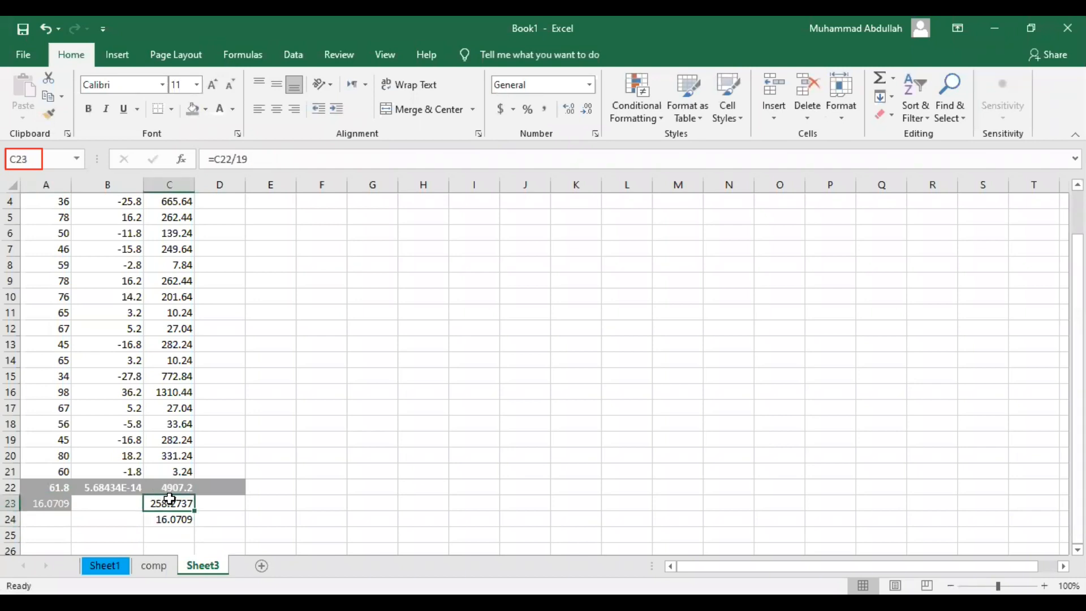
pyautogui.click(179, 518)
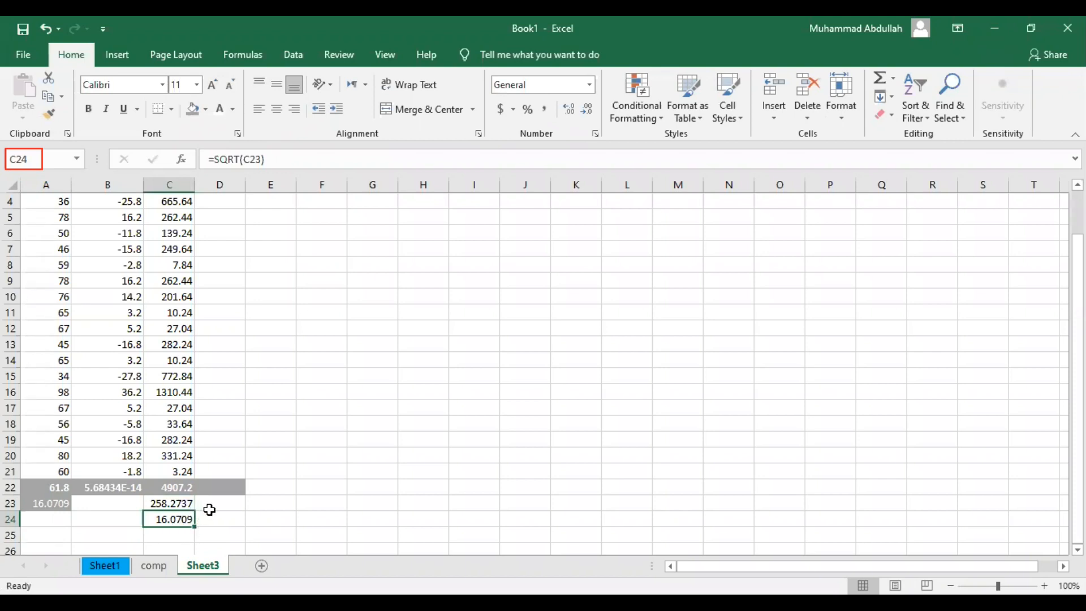
# Enter =VAR(A2:A21) in A24 to compute the variance of the marks and select the resulting cell
pyautogui.click(54, 519)
pyautogui.write('=v')
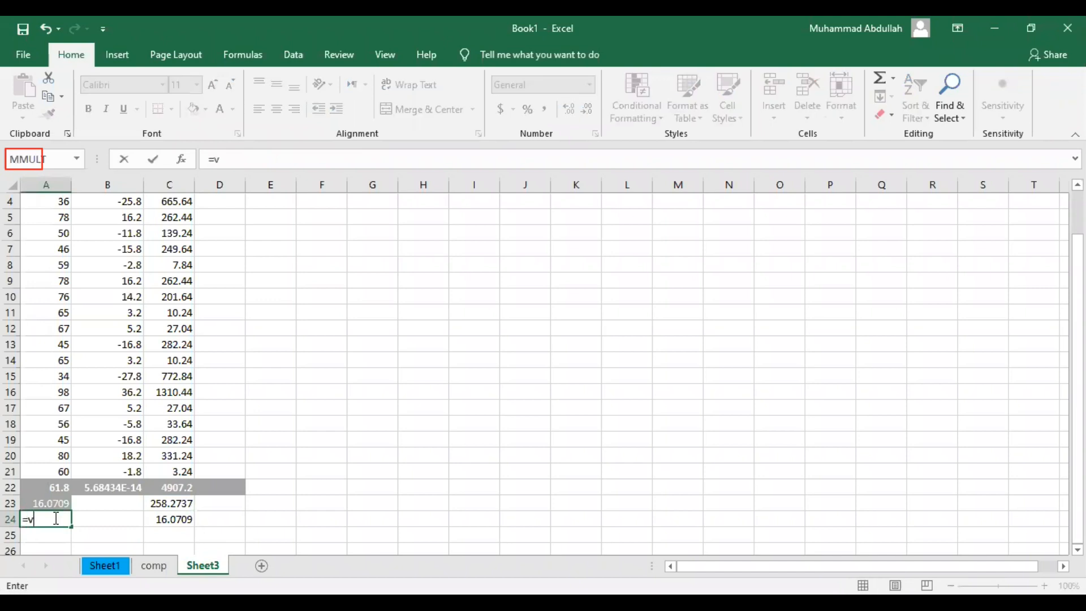
pyautogui.write('ar')
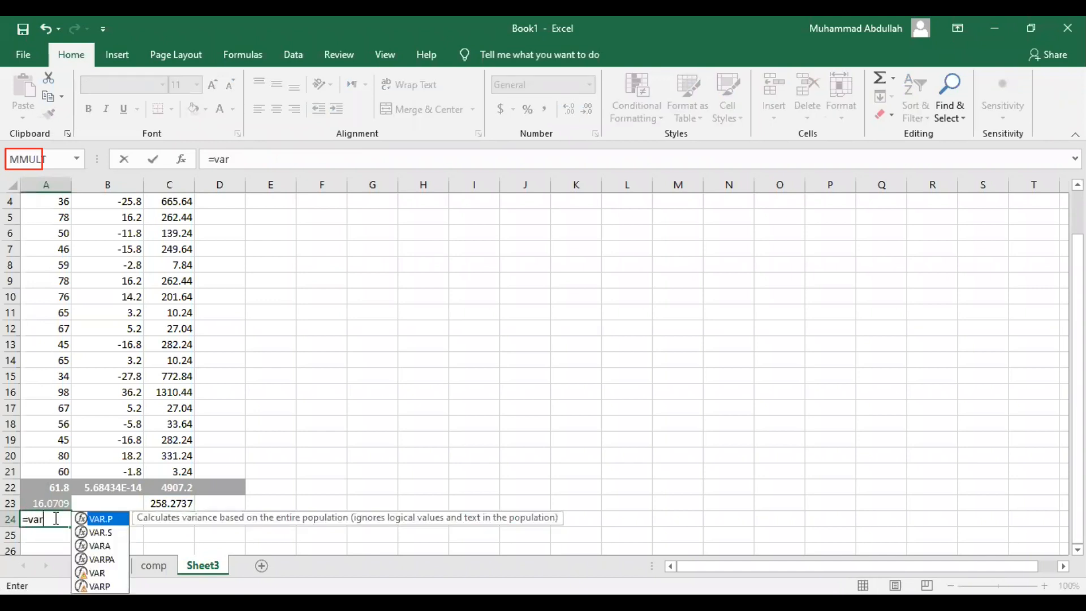
pyautogui.write('(')
pyautogui.press('Up')
pyautogui.press('Up')
pyautogui.press('Up')
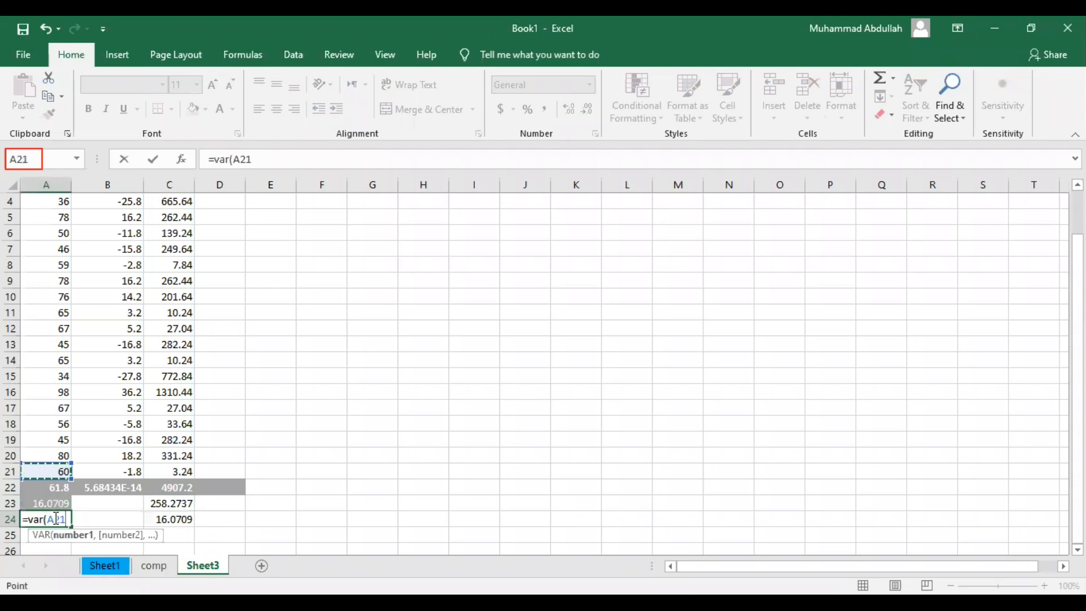
pyautogui.hotkey('shift', 'Up')
pyautogui.hotkey('shift', 'Up')
pyautogui.hotkey('shift', 'Up')
pyautogui.hotkey('shift', 'Up')
pyautogui.hotkey('shift', 'Up')
pyautogui.hotkey('shift', 'Up')
pyautogui.hotkey('shift', 'Up')
pyautogui.hotkey('shift', 'Up')
pyautogui.hotkey('shift', 'Up')
pyautogui.hotkey('shift', 'Up')
pyautogui.hotkey('shift', 'Up')
pyautogui.hotkey('shift', 'Up')
pyautogui.hotkey('shift', 'Up')
pyautogui.hotkey('shift', 'Up')
pyautogui.hotkey('shift', 'Up')
pyautogui.hotkey('shift', 'Up')
pyautogui.hotkey('shift', 'Up')
pyautogui.hotkey('shift', 'Up')
pyautogui.hotkey('shift', 'Up')
pyautogui.press('Return')
pyautogui.click(53, 518)
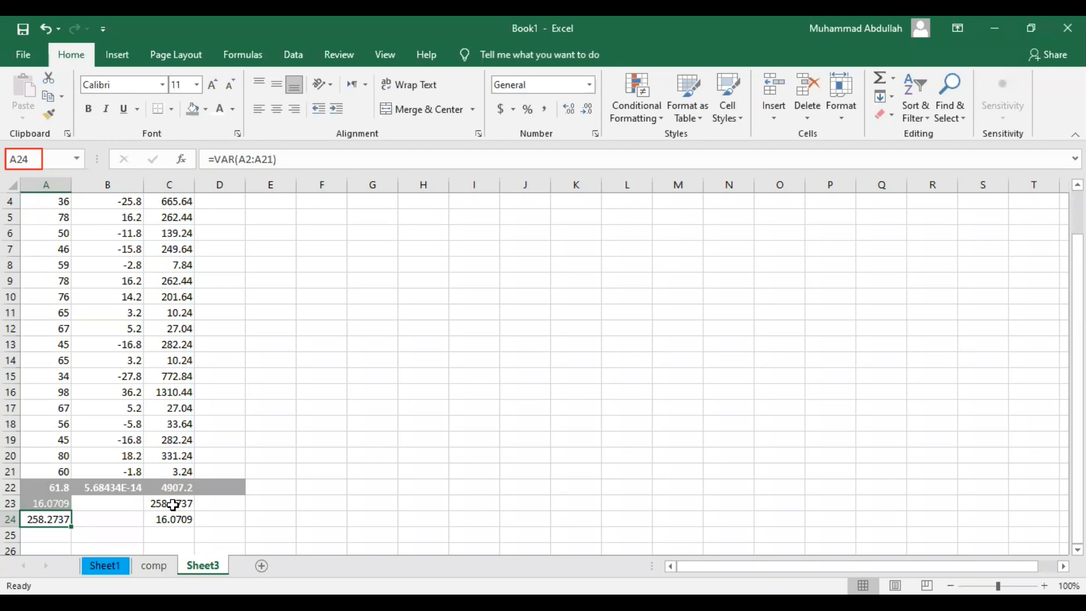
# Look over the whole data block A1:C24 and return to the variance cell A24
pyautogui.hotkey('ctrl', 'Home')
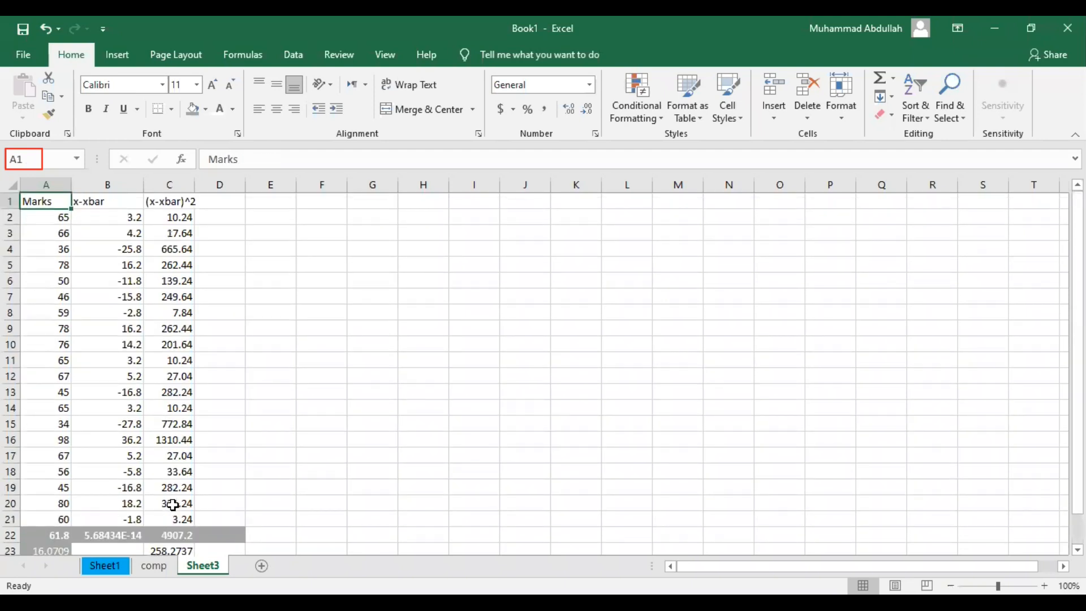
pyautogui.hotkey('ctrl', 'shift', 'End')
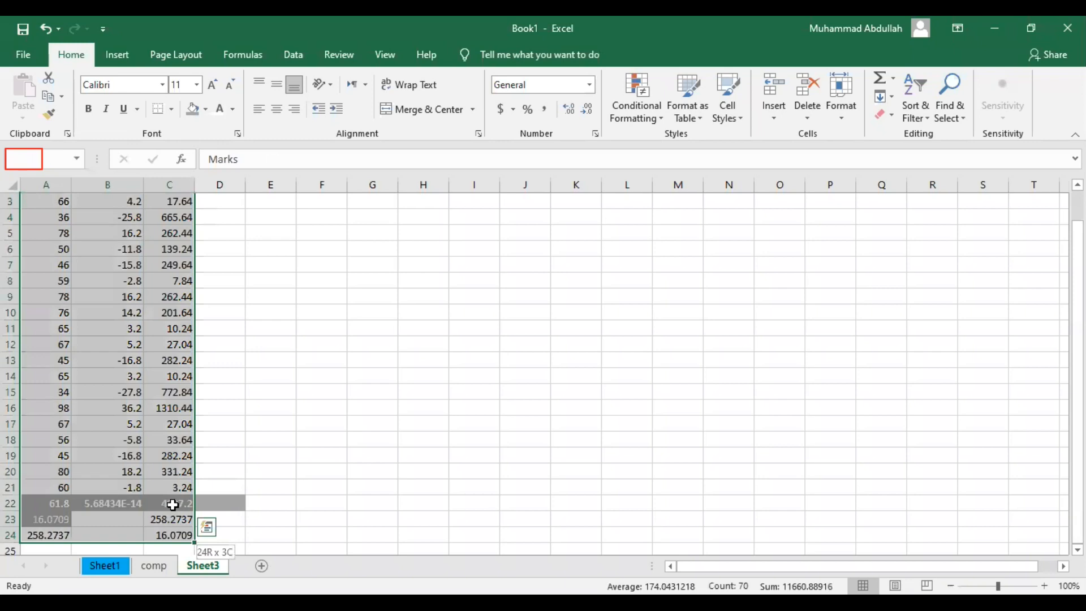
pyautogui.hotkey('ctrl', 'Home')
pyautogui.hotkey('ctrl', 'Down')
pyautogui.press('Down')
pyautogui.press('Up')
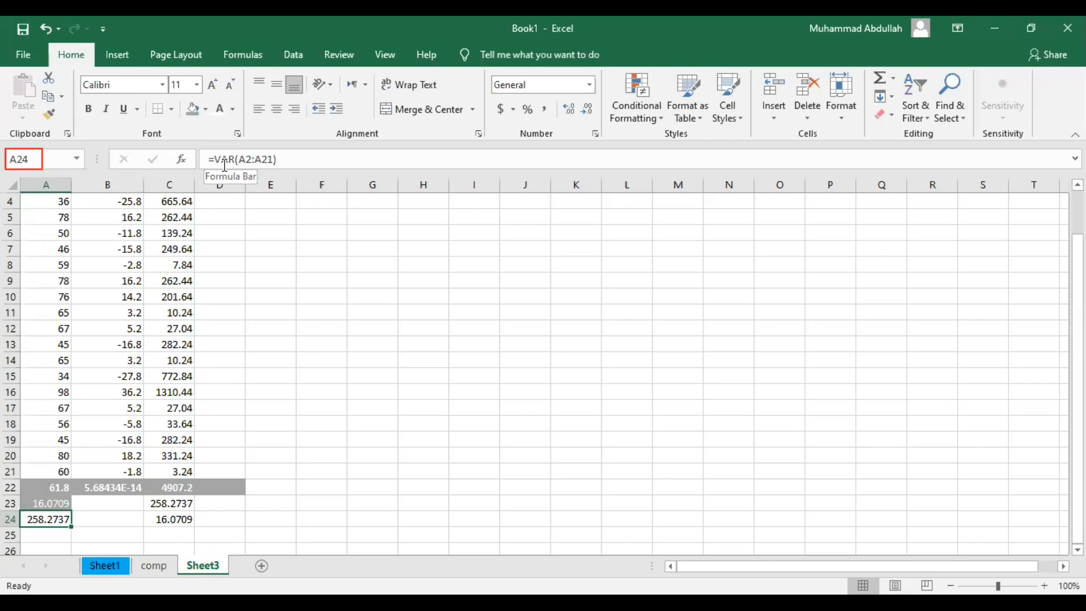
# Inspect the variance formula in A24 and highlight its A2:A21 argument
pyautogui.click(322, 265)
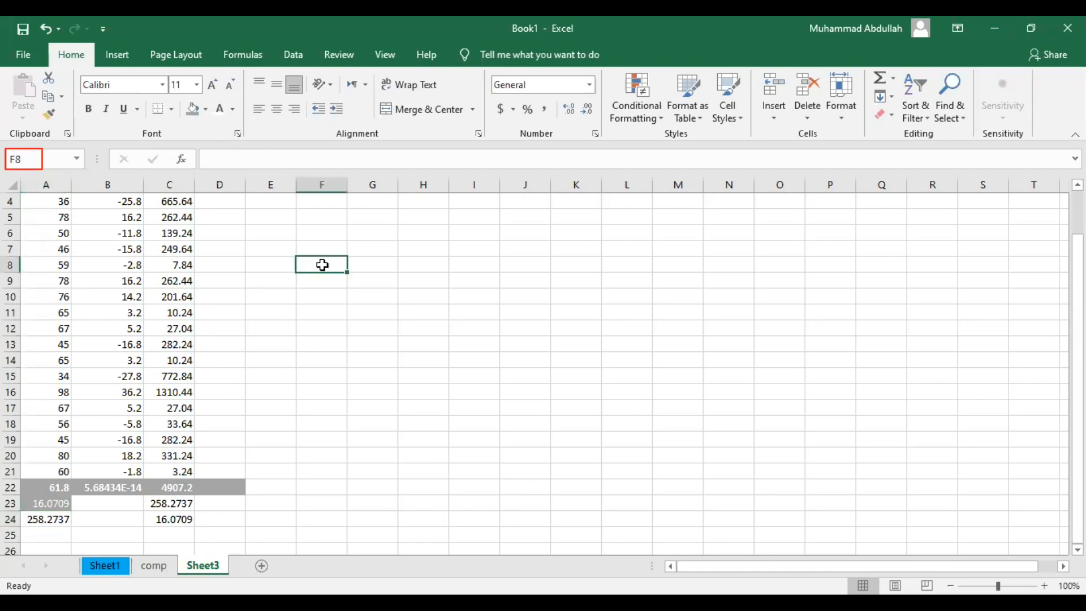
pyautogui.click(48, 517)
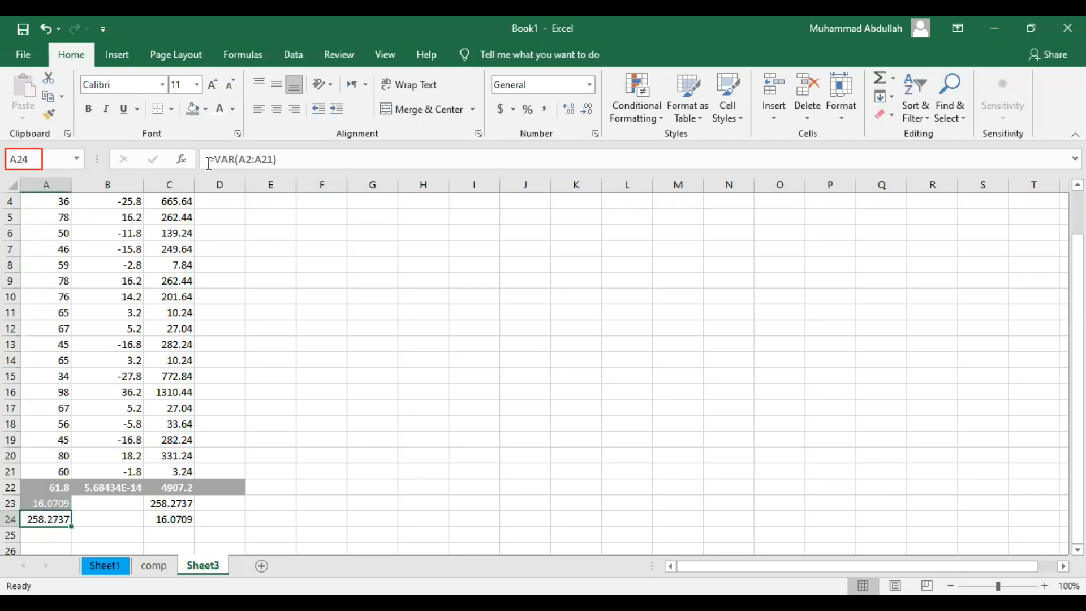
pyautogui.click(242, 160)
pyautogui.moveTo(238, 160); pyautogui.dragTo(272, 160)
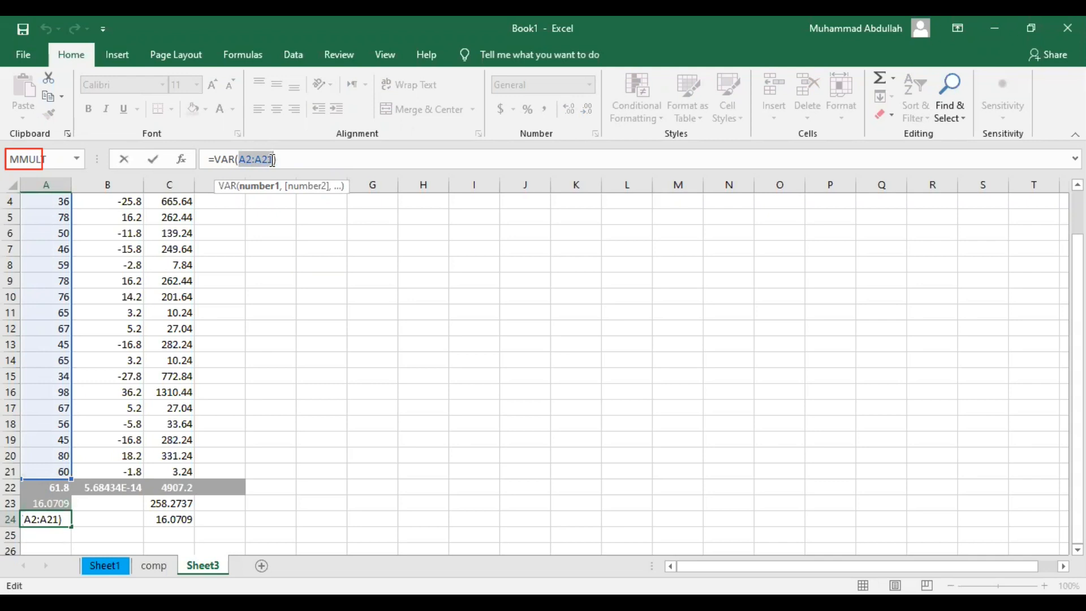
# Remove the leading equals sign from the formula in A24 so it is stored as plain text, and reselect the cell
pyautogui.press('Home')
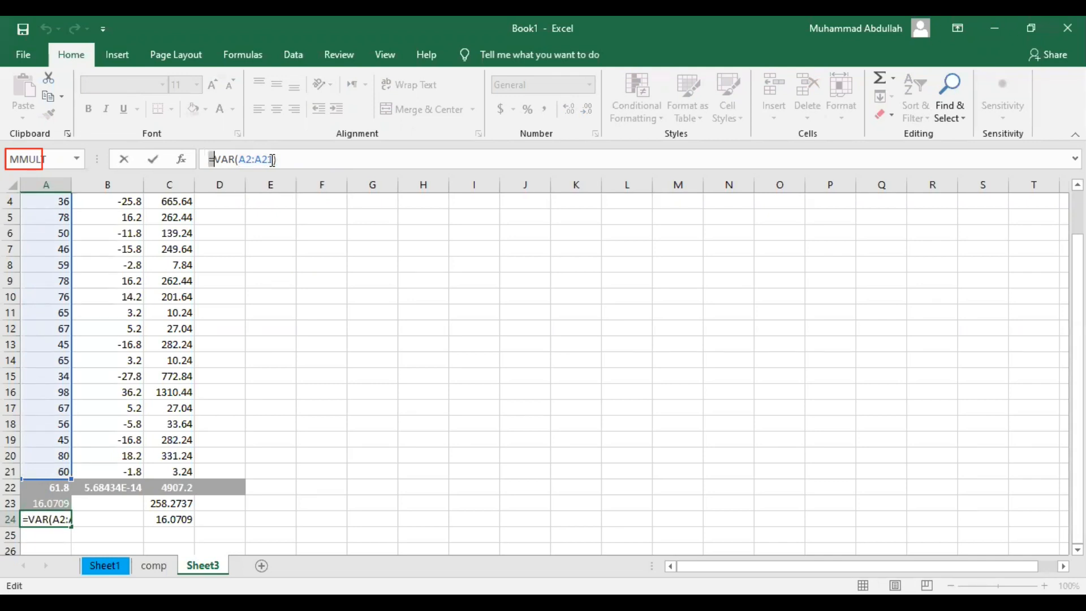
pyautogui.press('Right')
pyautogui.press('BackSpace')
pyautogui.press('Return')
pyautogui.press('Up')
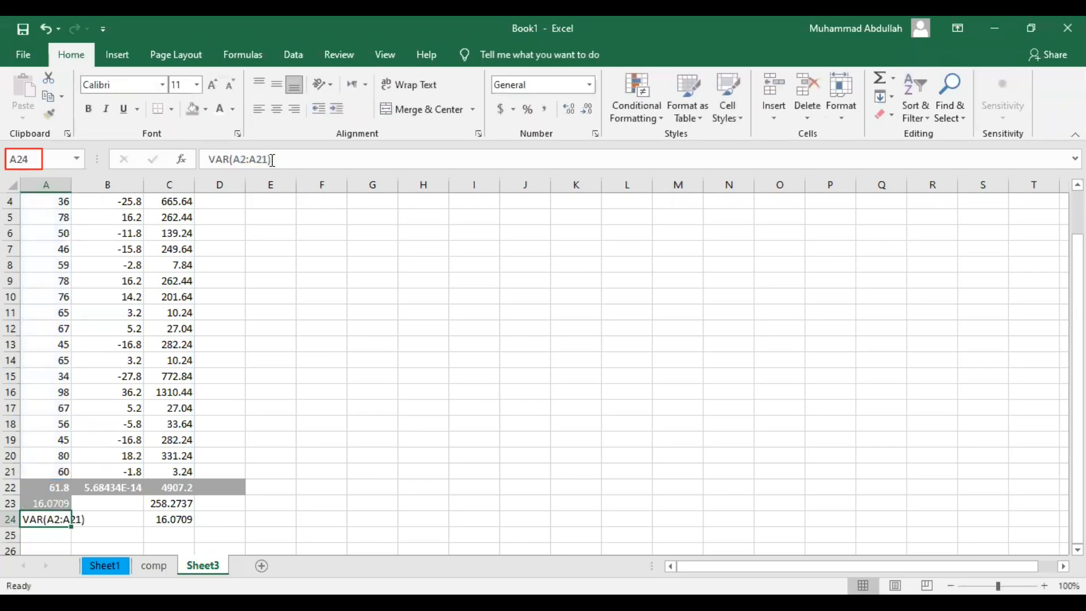
# Put the equals sign back in front of VAR(A2:A21) in A24
pyautogui.click(211, 159)
pyautogui.write('=')
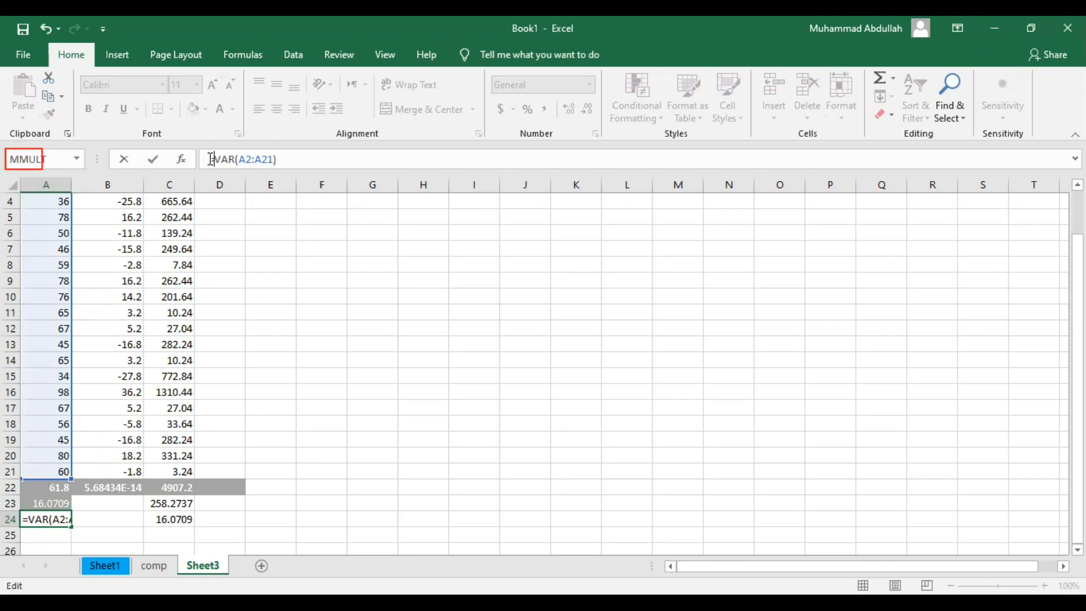
pyautogui.press('Return')
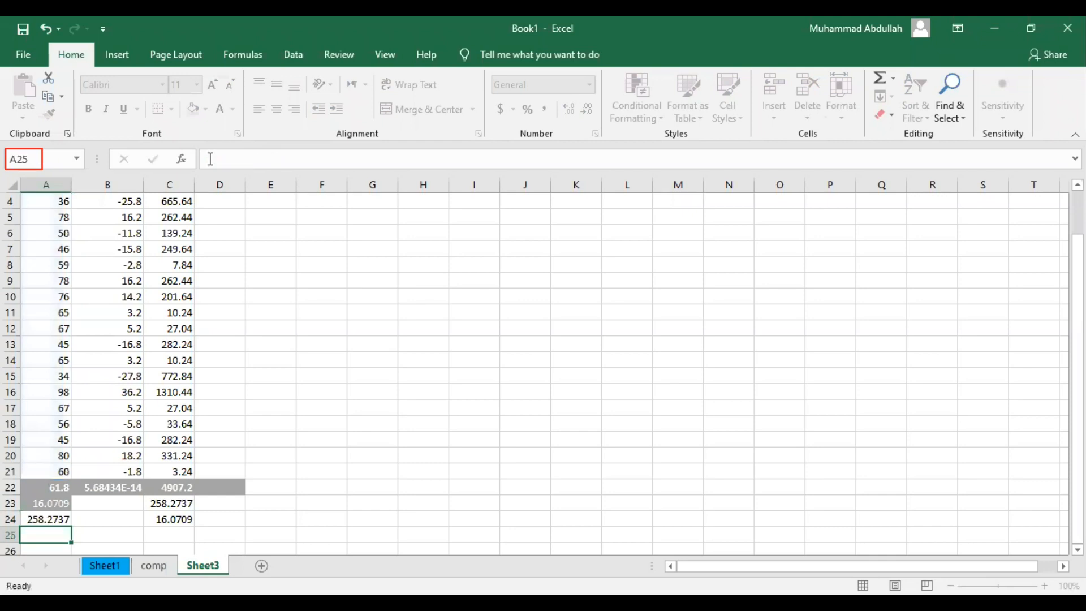
# Reopen the formula in A24 and highlight the A2:A21 range inside the parentheses
pyautogui.press('Up')
pyautogui.moveTo(240, 160); pyautogui.dragTo(274, 161)
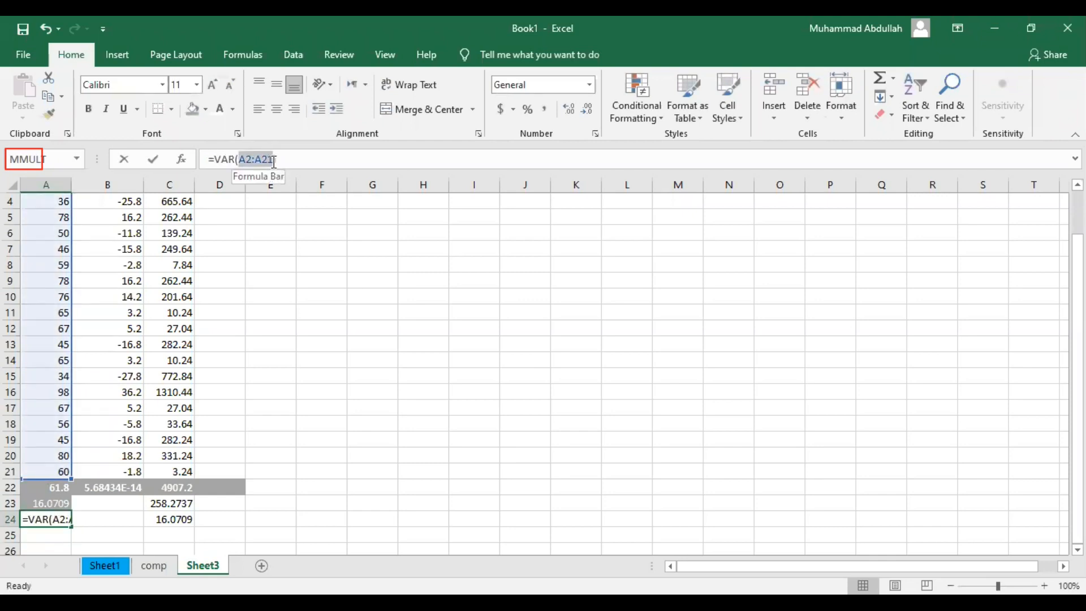